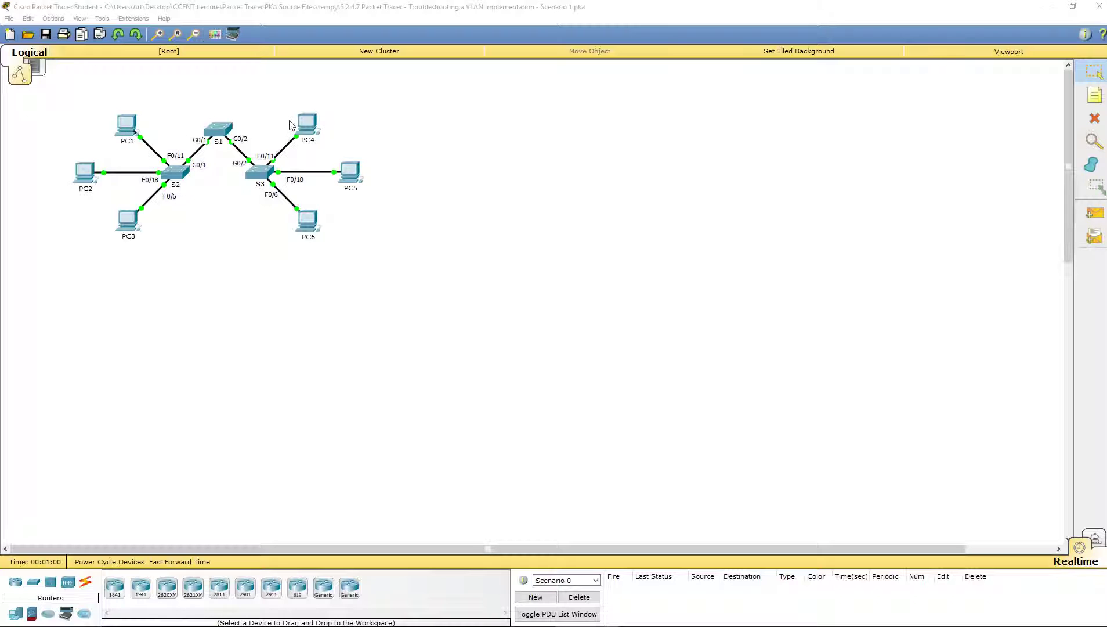
Step: Ping 172.17.10.24 from PC1's command prompt
left_click(125, 133)
left_click(473, 183)
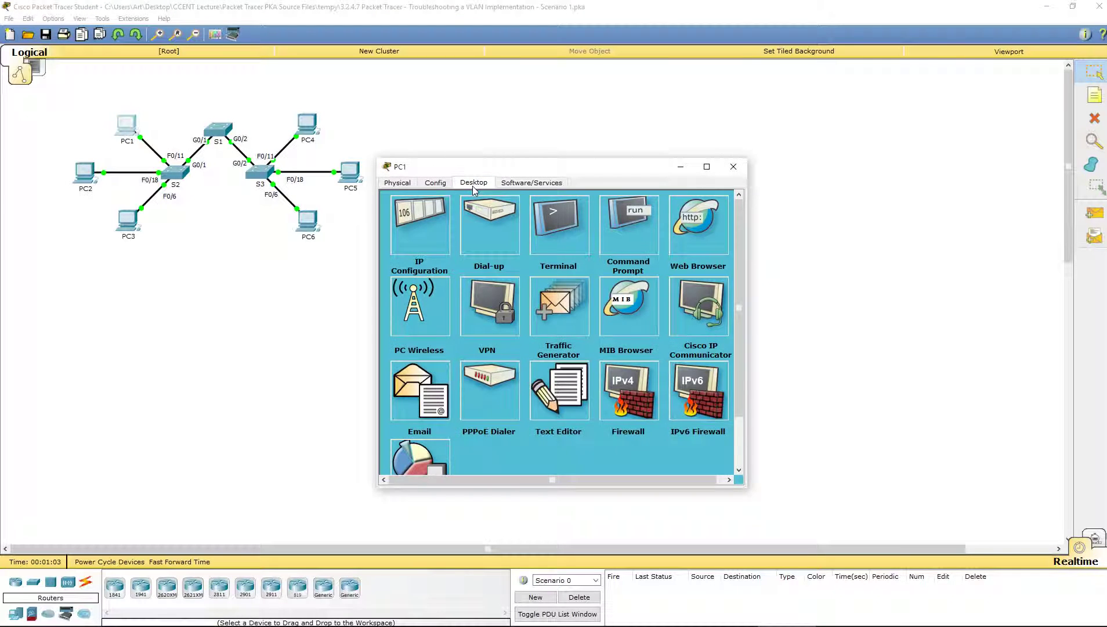
left_click(615, 226)
type("ping")
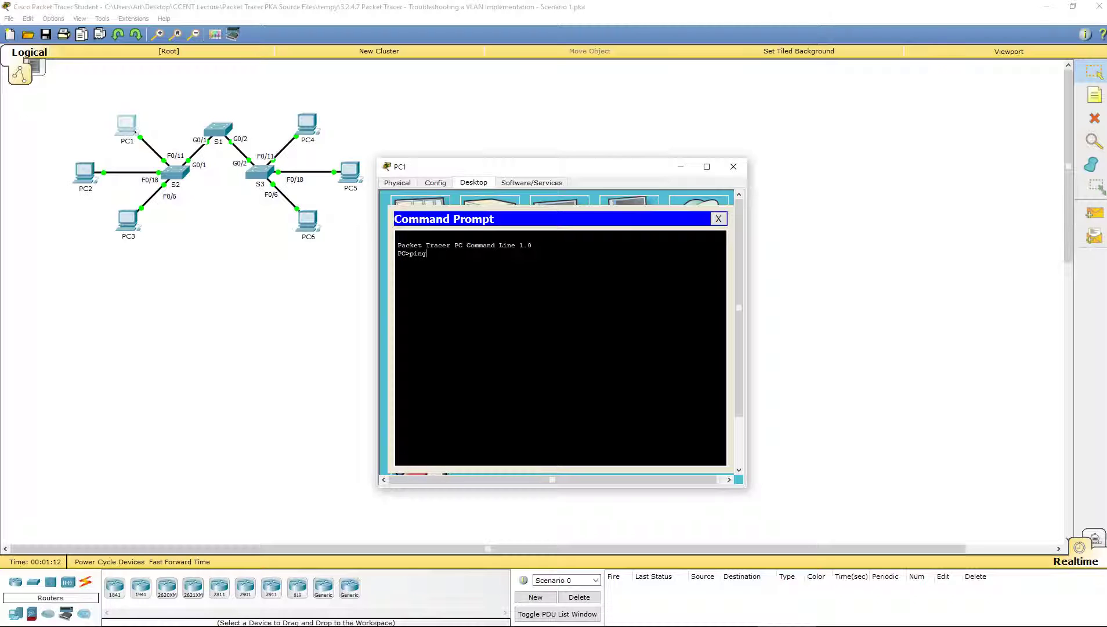
type("172.17.10.24")
key("Return")
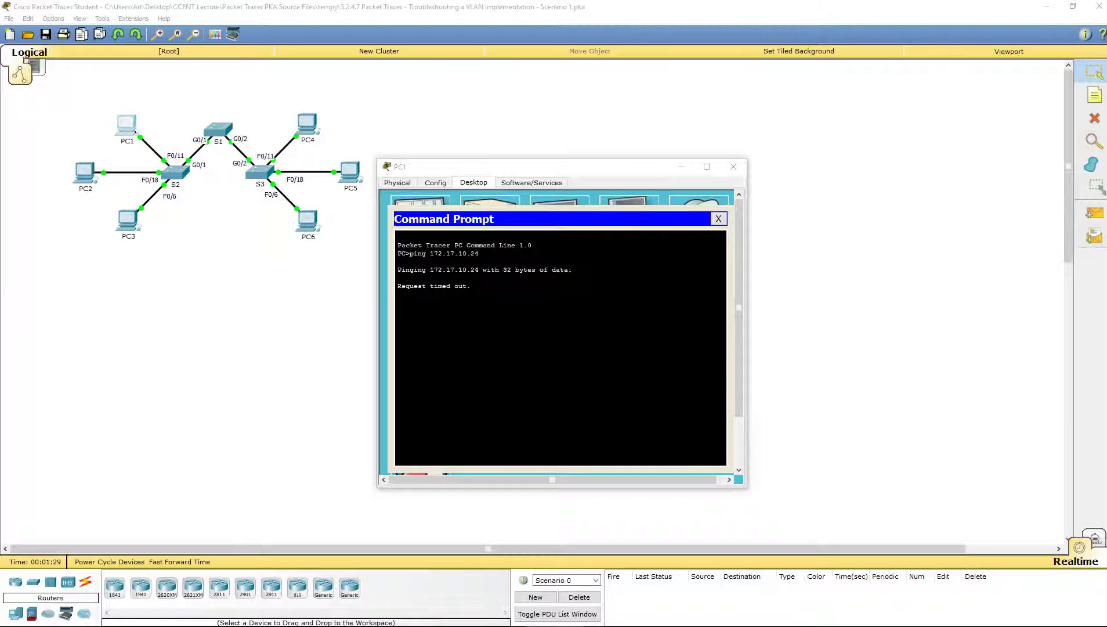
Step: Ping 172.17.20.25 from PC2's command prompt
left_click(740, 171)
left_click(85, 173)
left_click(471, 183)
left_click(639, 241)
type("ping ")
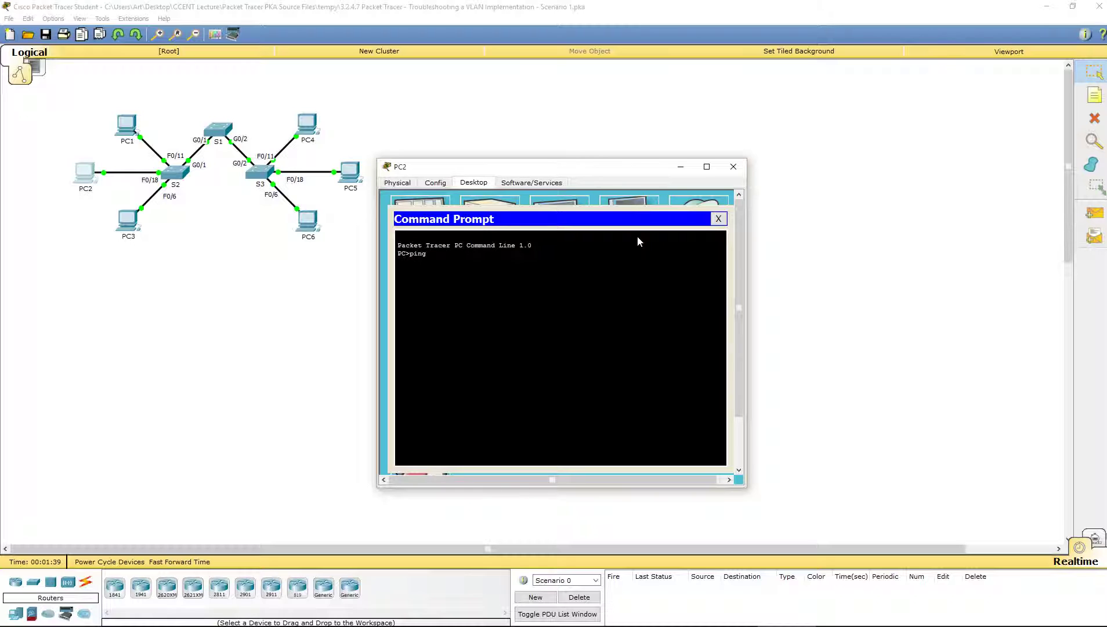
type("172.17.20.25")
key("Return")
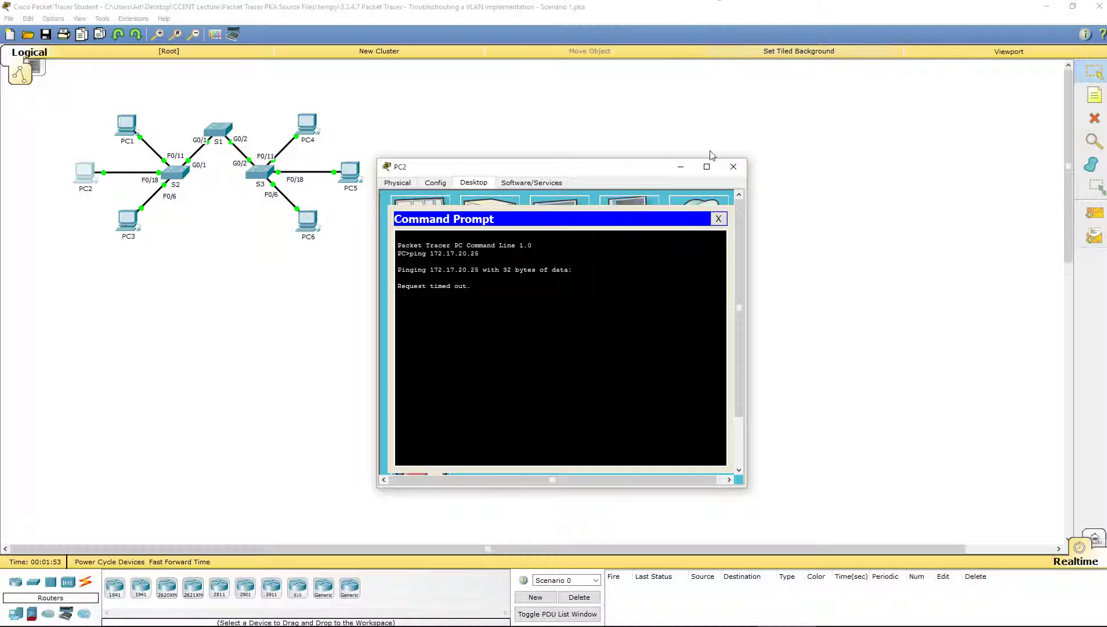
Step: Ping 172.17.30.26 from PC3's command prompt
left_click(733, 166)
left_click(130, 227)
left_click(477, 185)
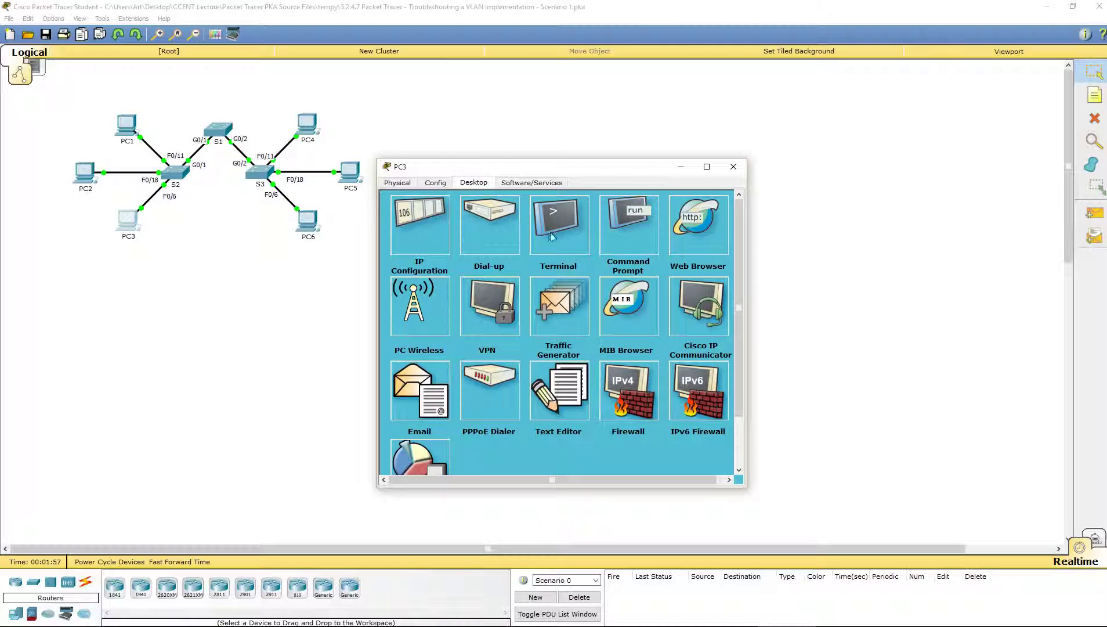
left_click(621, 229)
type("ping")
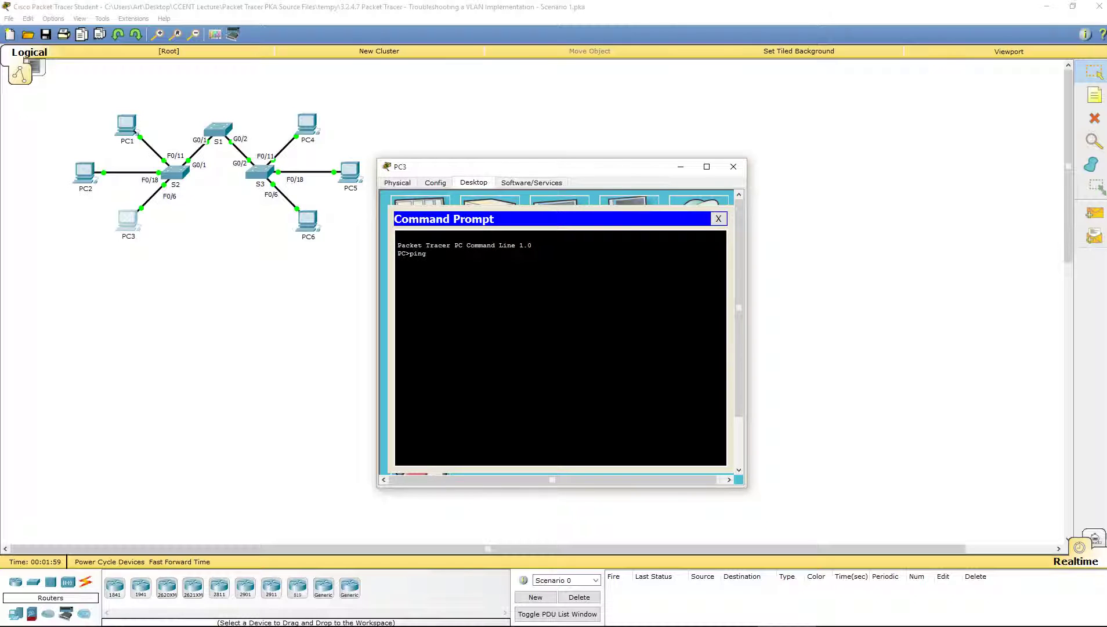
type(" 172.17.30.26")
key("Return")
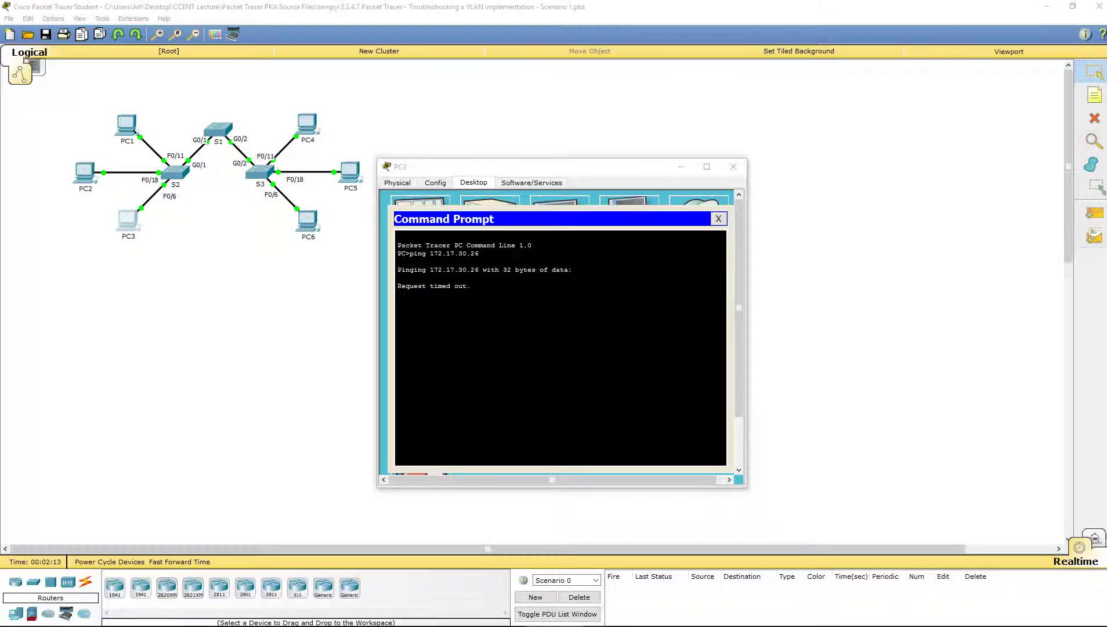
Step: Review the IP configuration of PC1, PC2 and PC3
left_click(733, 166)
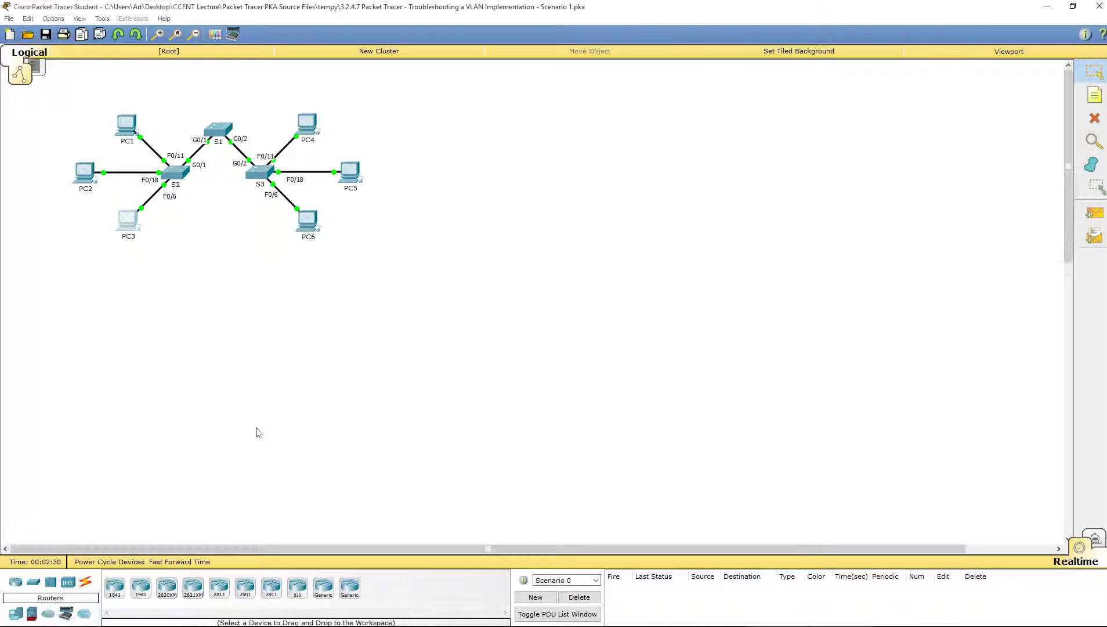
left_click(127, 133)
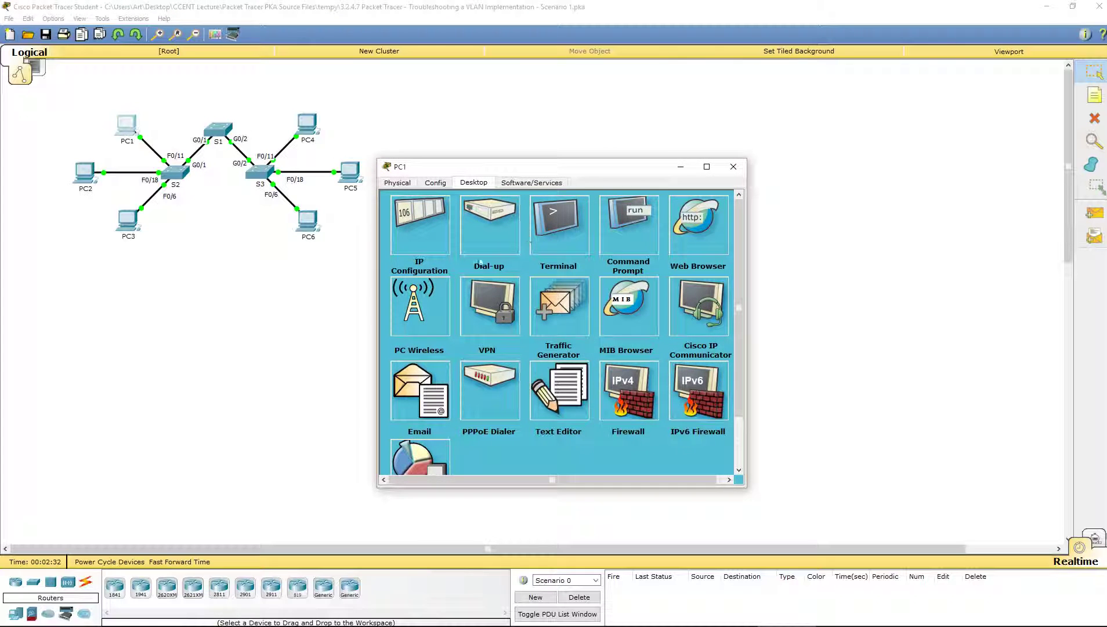
left_click(403, 241)
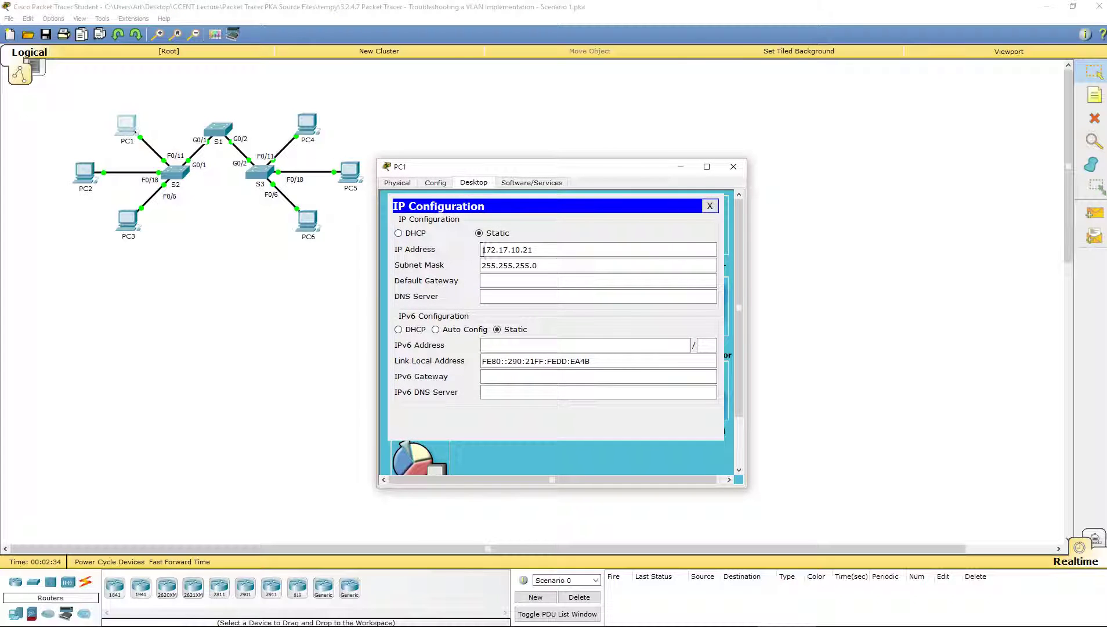
left_click(499, 251)
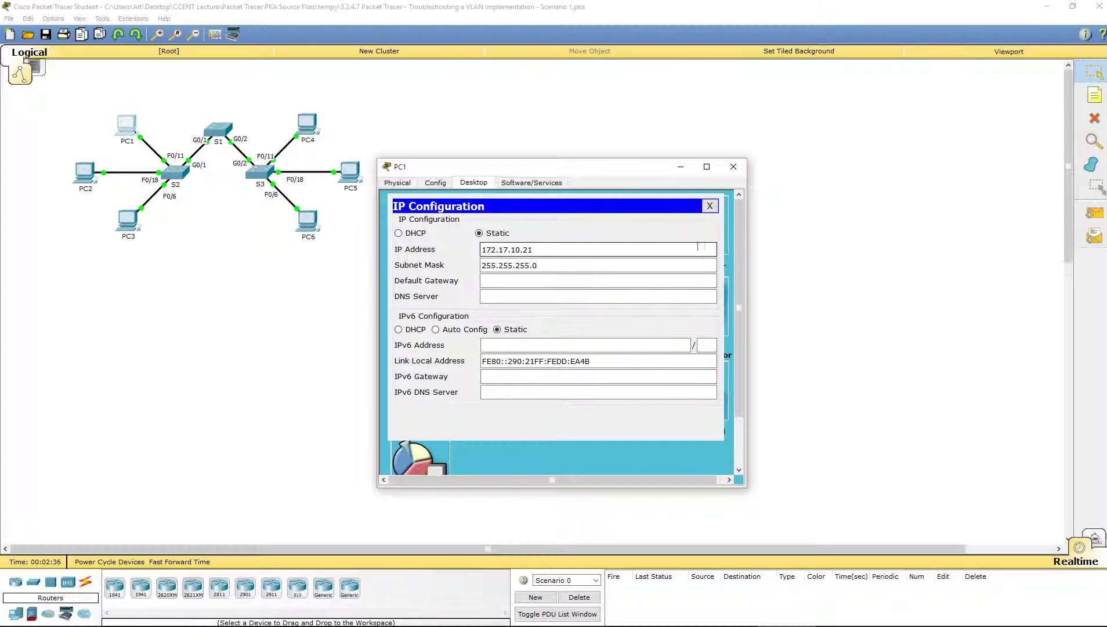
left_click(733, 166)
left_click(84, 171)
left_click(422, 230)
left_click(497, 330)
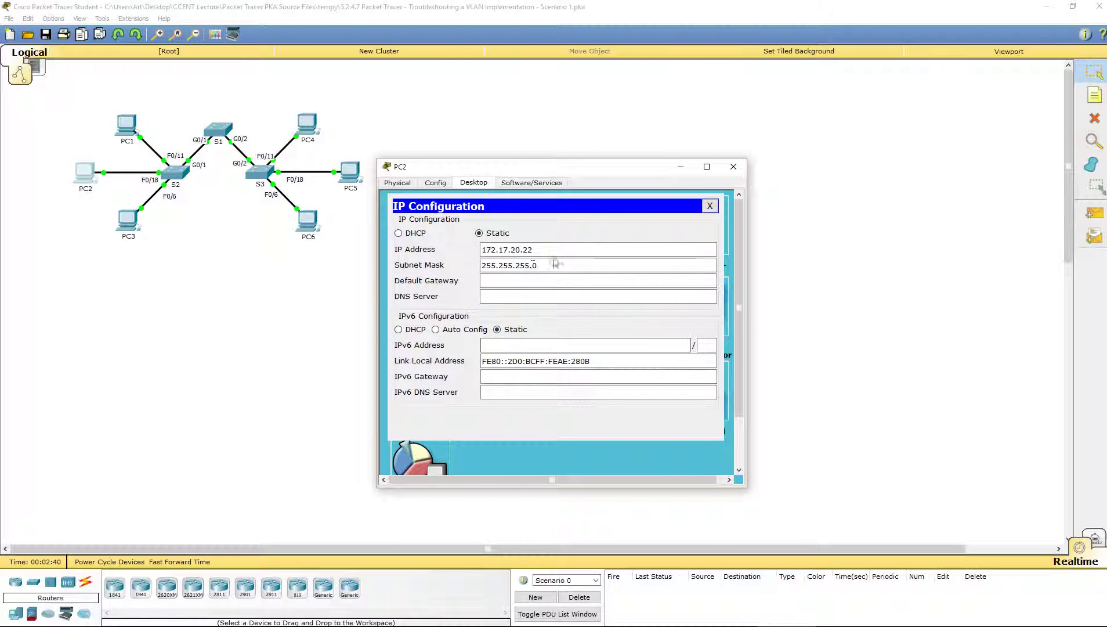
left_click(533, 253)
left_click(733, 167)
left_click(127, 224)
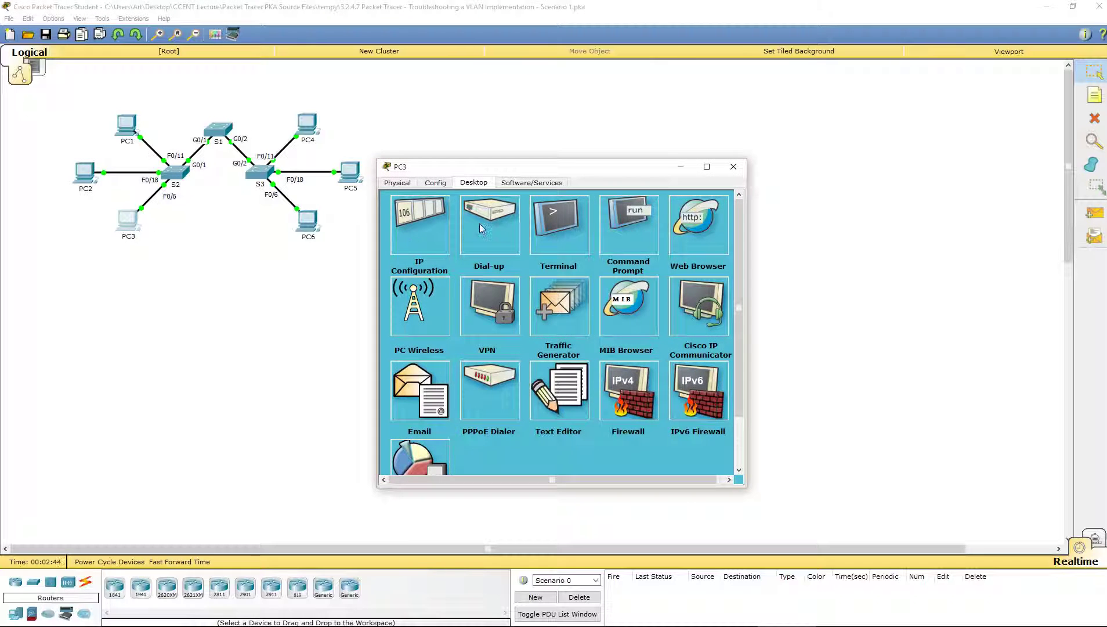
left_click(413, 235)
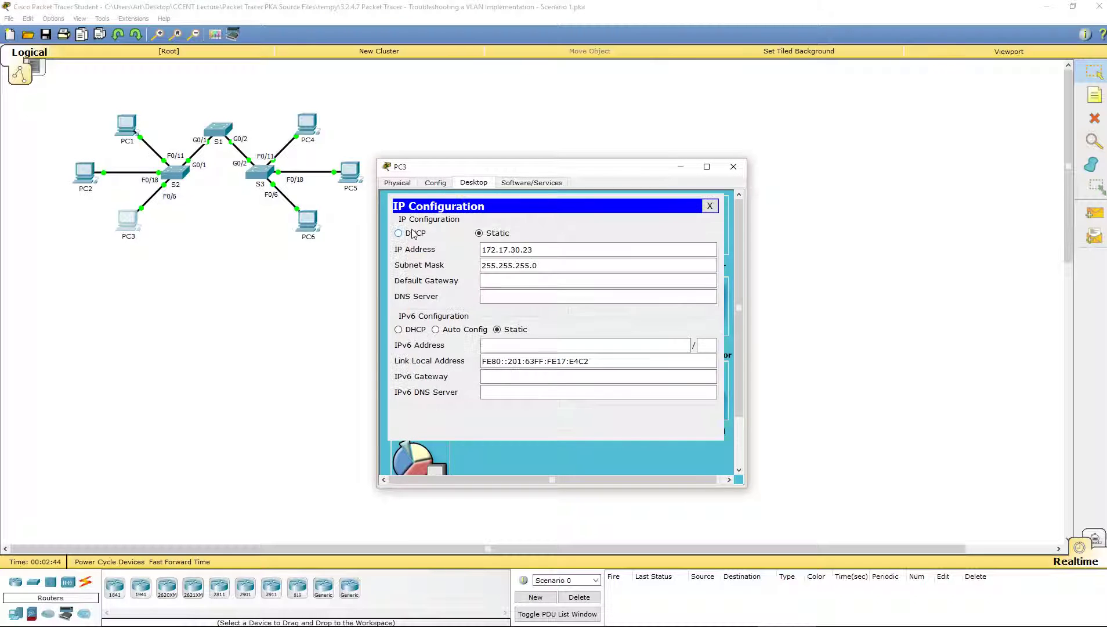
left_click(734, 166)
Step: Review PC4, PC5 and PC6's IP settings, finding PC6 at 172.17.50.26
left_click(307, 128)
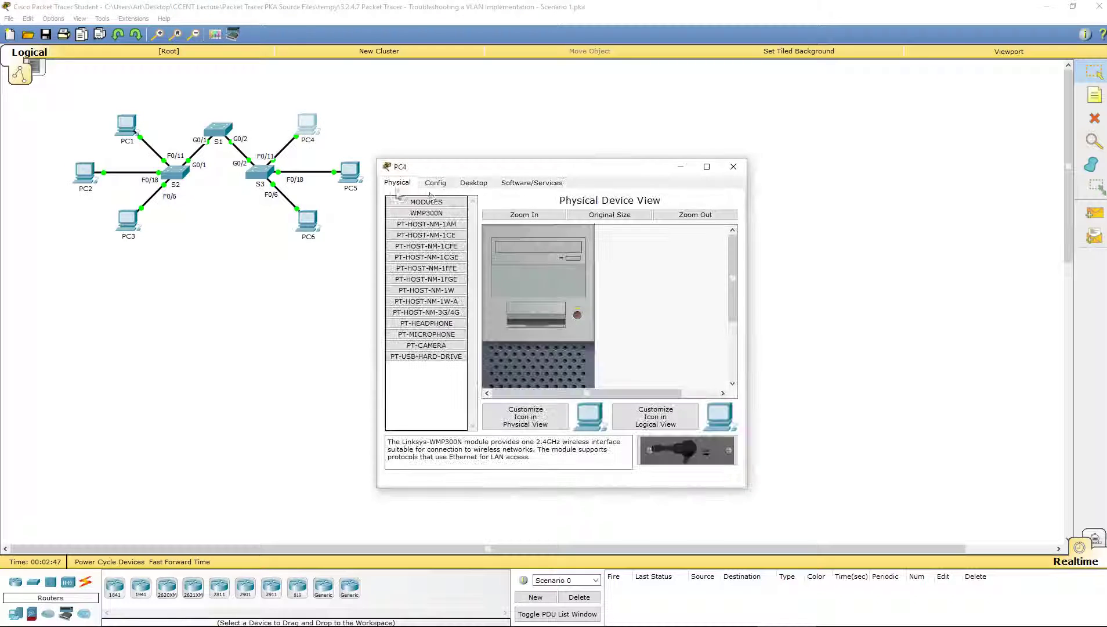
left_click(474, 182)
left_click(411, 217)
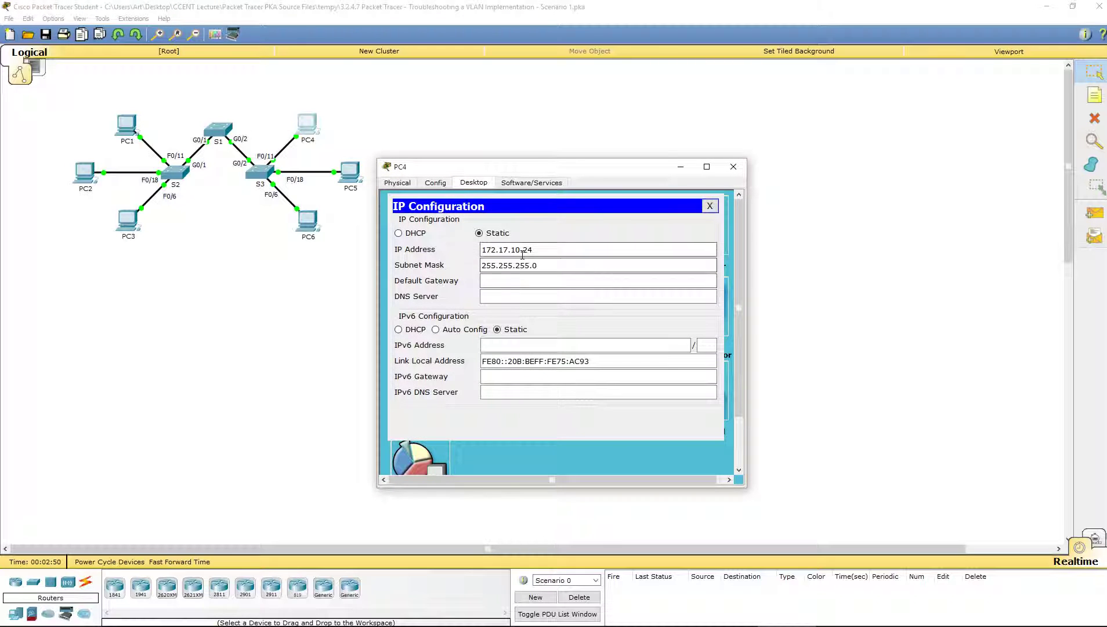
left_click(734, 166)
left_click(351, 172)
left_click(474, 184)
left_click(416, 219)
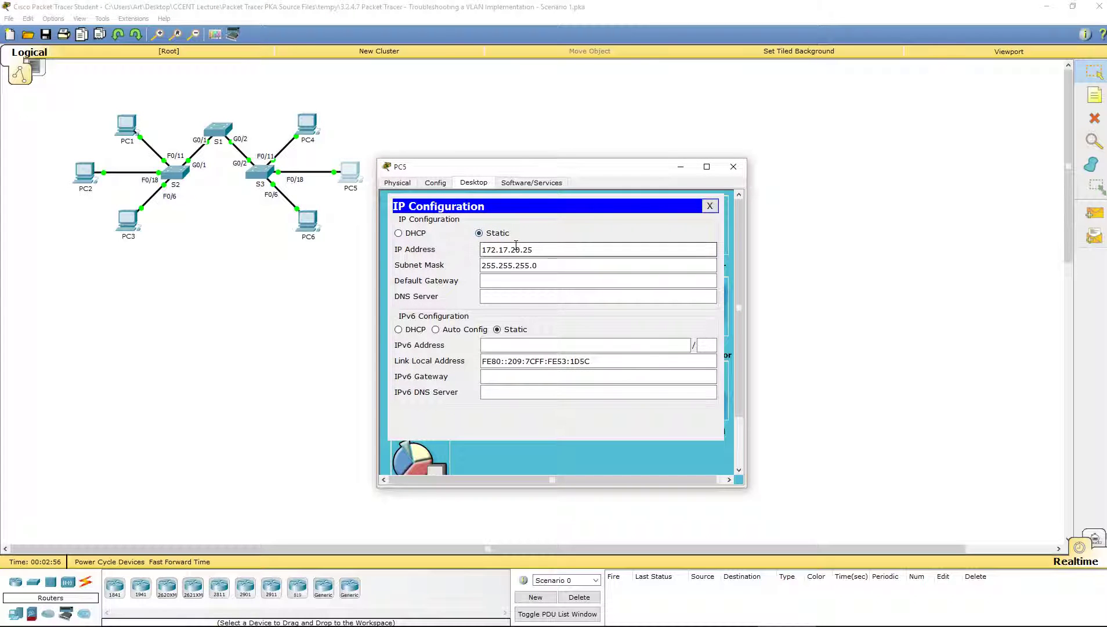
left_click(733, 166)
left_click(307, 222)
left_click(474, 184)
left_click(414, 226)
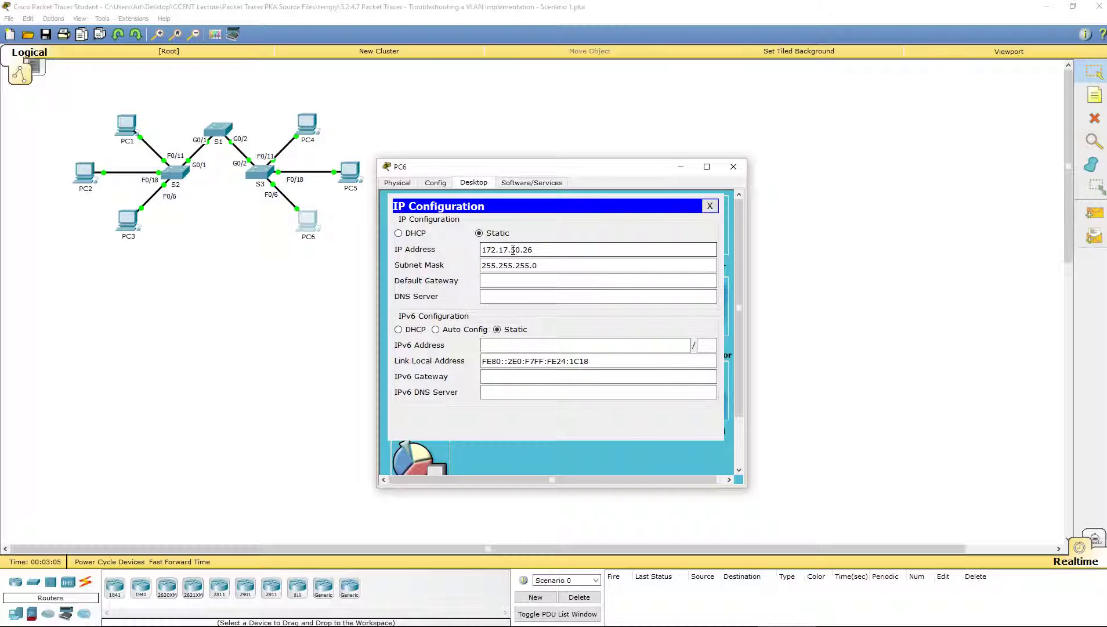
Step: Change PC6's IP address from 172.17.50.26 to 172.17.30.26
double_click(514, 251)
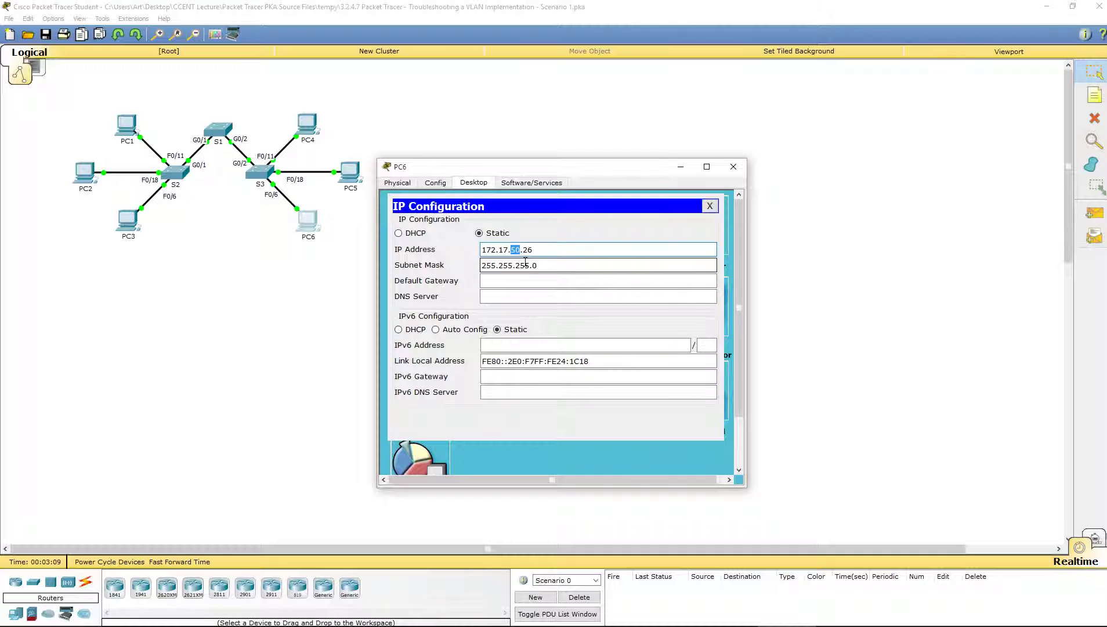
type("30")
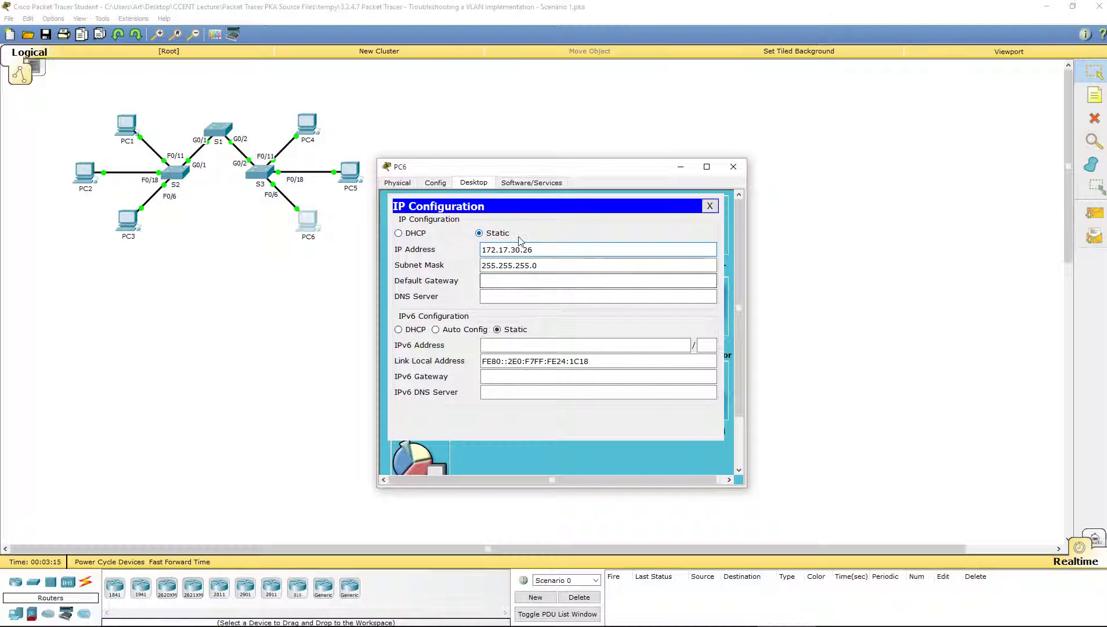
left_click(709, 205)
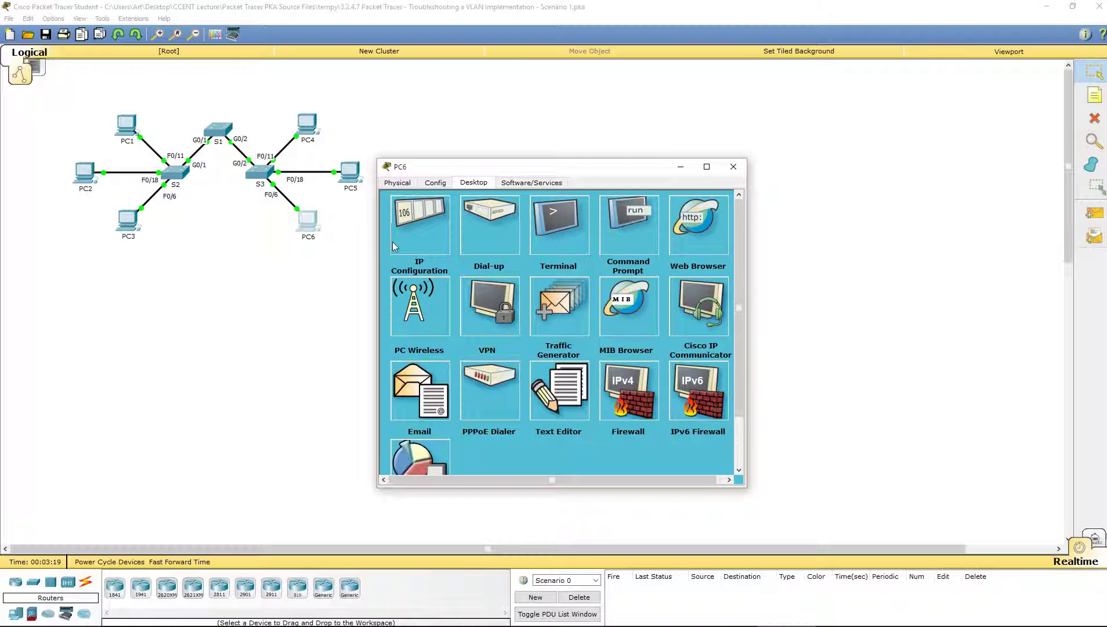
left_click(421, 232)
left_click(734, 166)
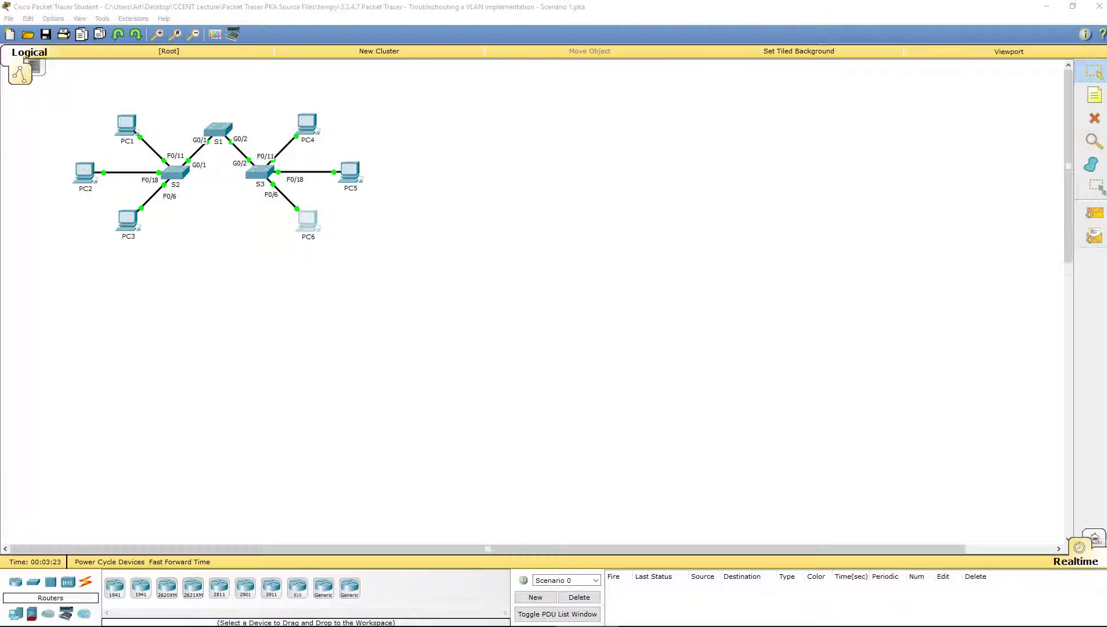
Step: Recheck the IP configuration of PC1, PC2 and PC3
left_click(137, 126)
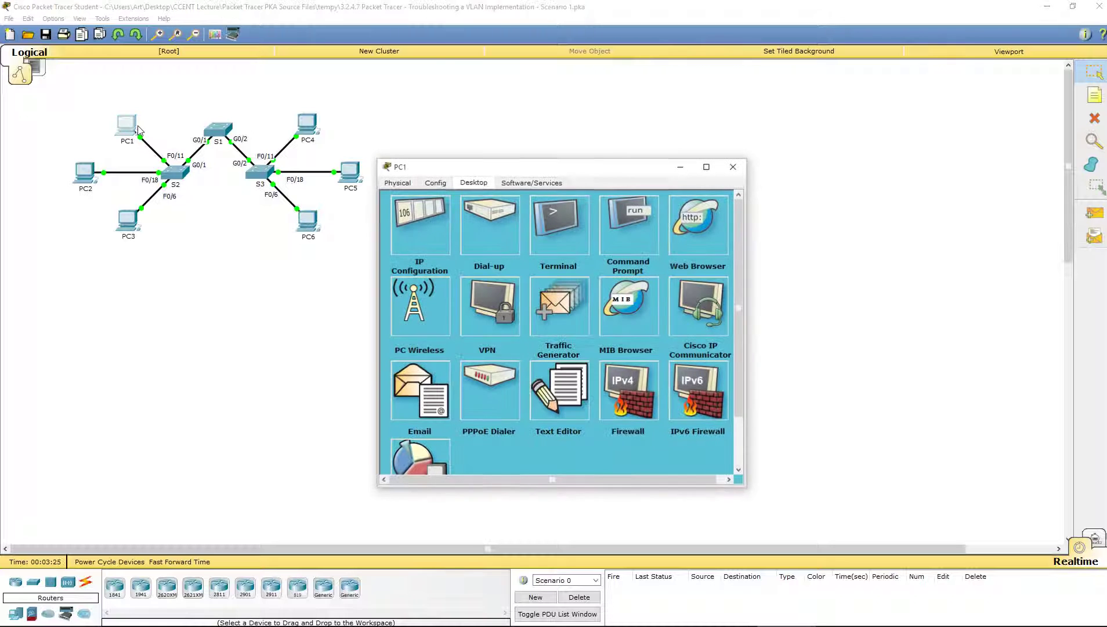
left_click(429, 233)
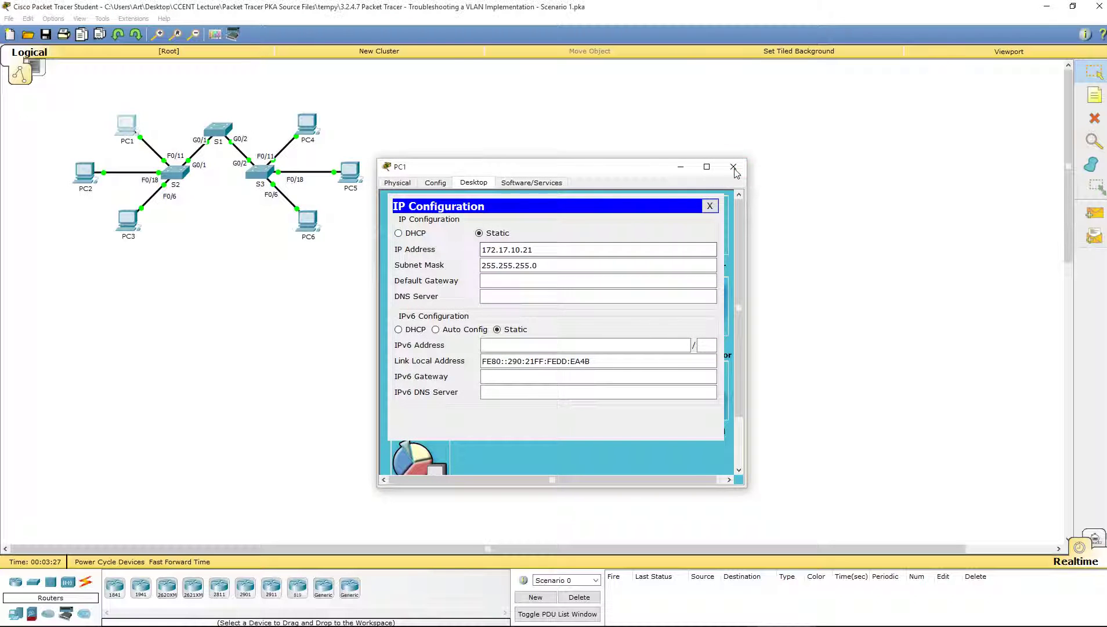
left_click(734, 167)
left_click(85, 171)
left_click(434, 227)
left_click(733, 166)
left_click(126, 221)
left_click(420, 226)
left_click(734, 166)
Step: Recheck PC4, PC5 and PC6's IP settings, confirming PC6 is 172.17.30.26
left_click(302, 129)
left_click(420, 221)
left_click(733, 166)
left_click(351, 174)
left_click(420, 221)
left_click(734, 167)
left_click(307, 220)
left_click(432, 220)
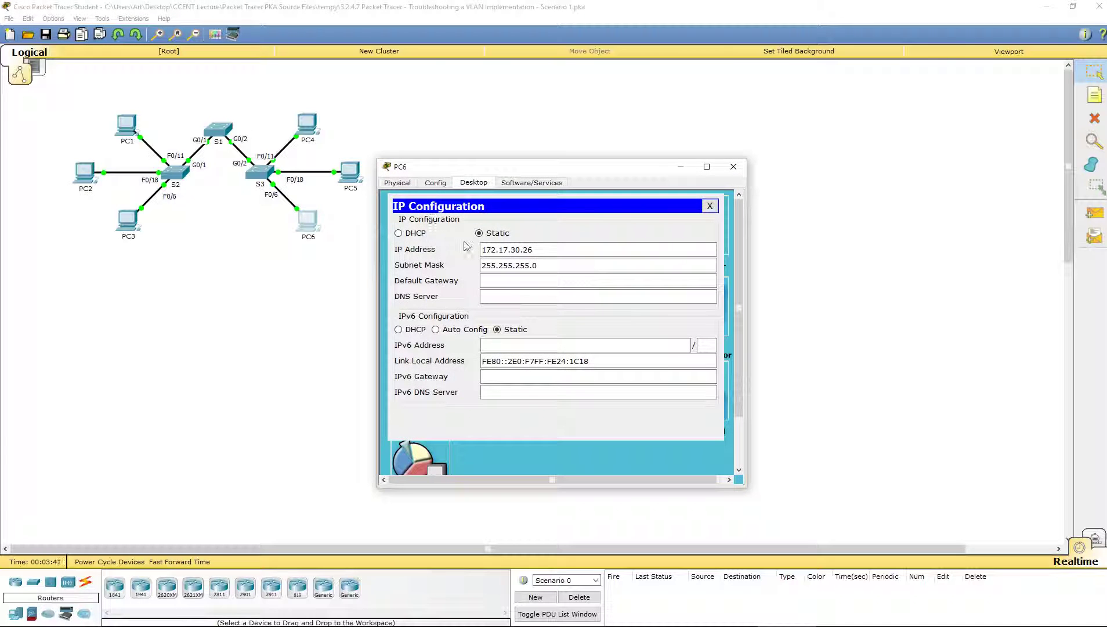
left_click(733, 167)
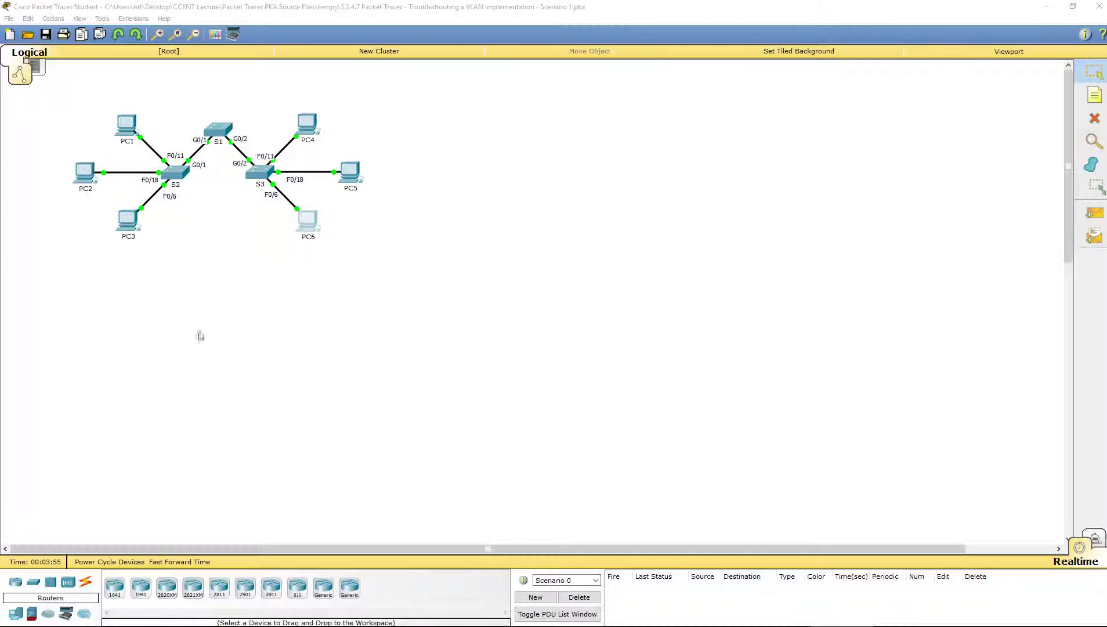
Step: Open switch S2's CLI and enter privileged mode with en
left_click(182, 176)
left_click(466, 184)
left_click(584, 329)
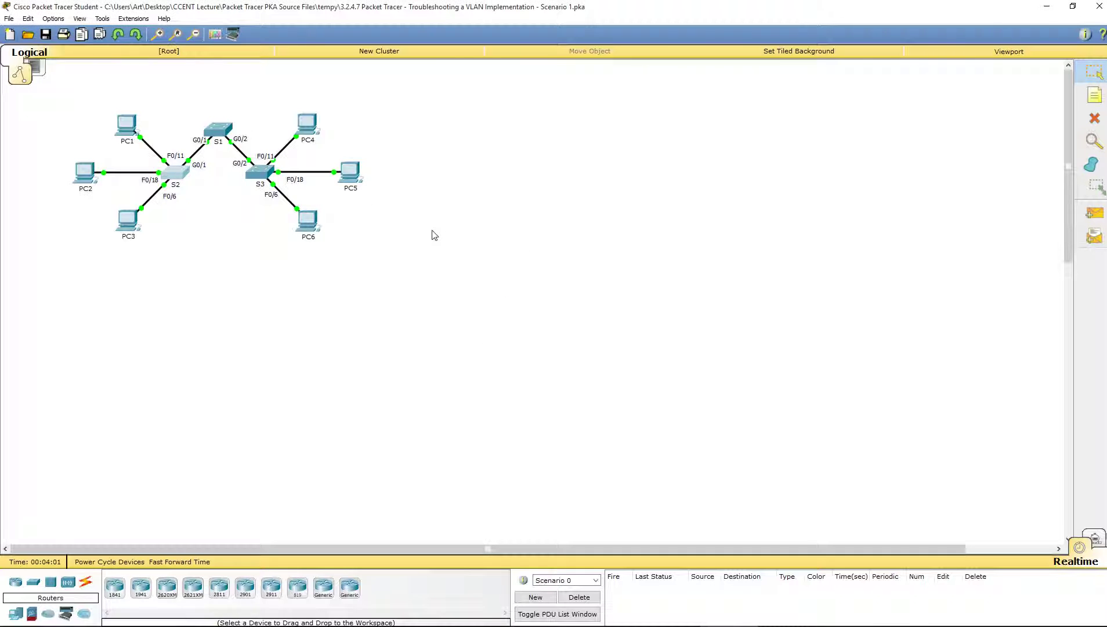
left_click(177, 173)
left_click(466, 183)
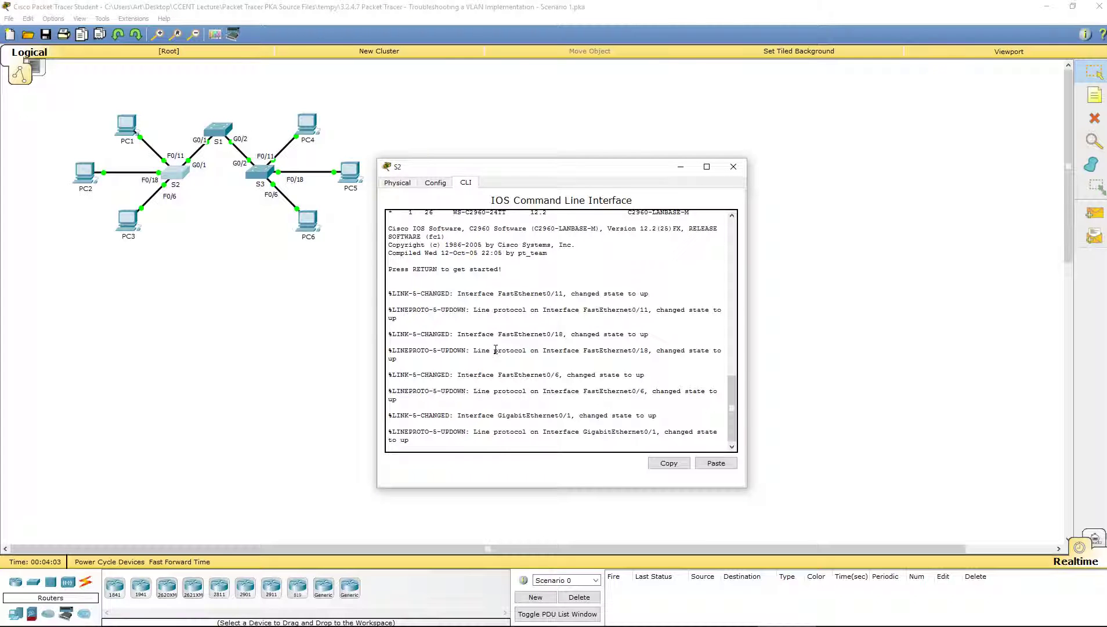
key("Return")
key("Return")
key("Return")
key("Return")
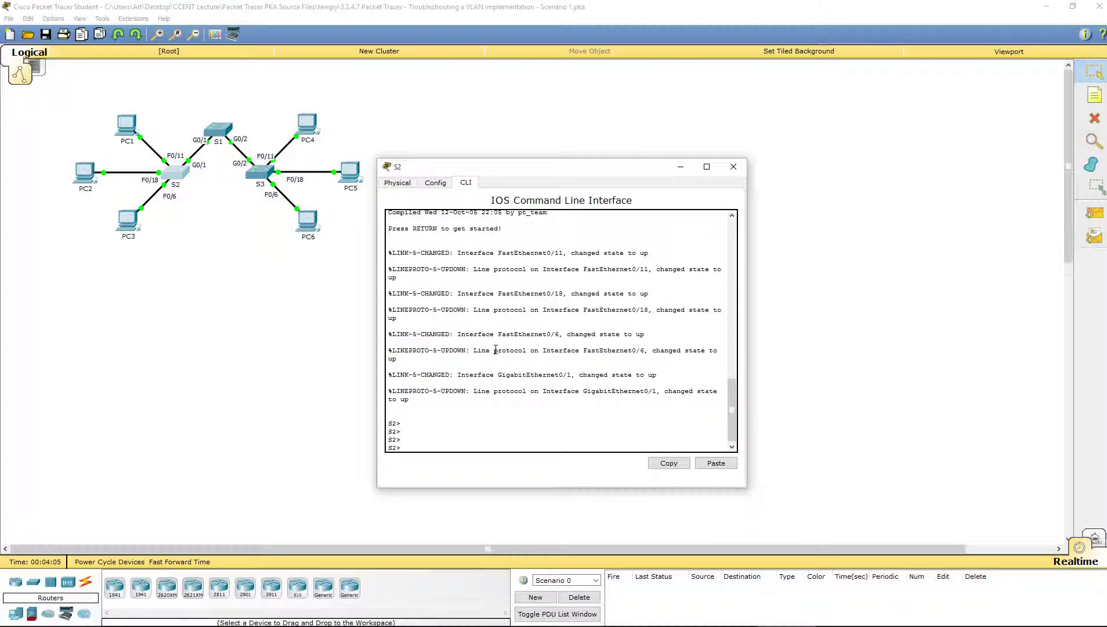
type("en")
key("Return")
Step: Run show vlan brief on S2, spotting Fa0/11 in VLAN 30 and Fa0/18 in VLAN 20
type("show vl")
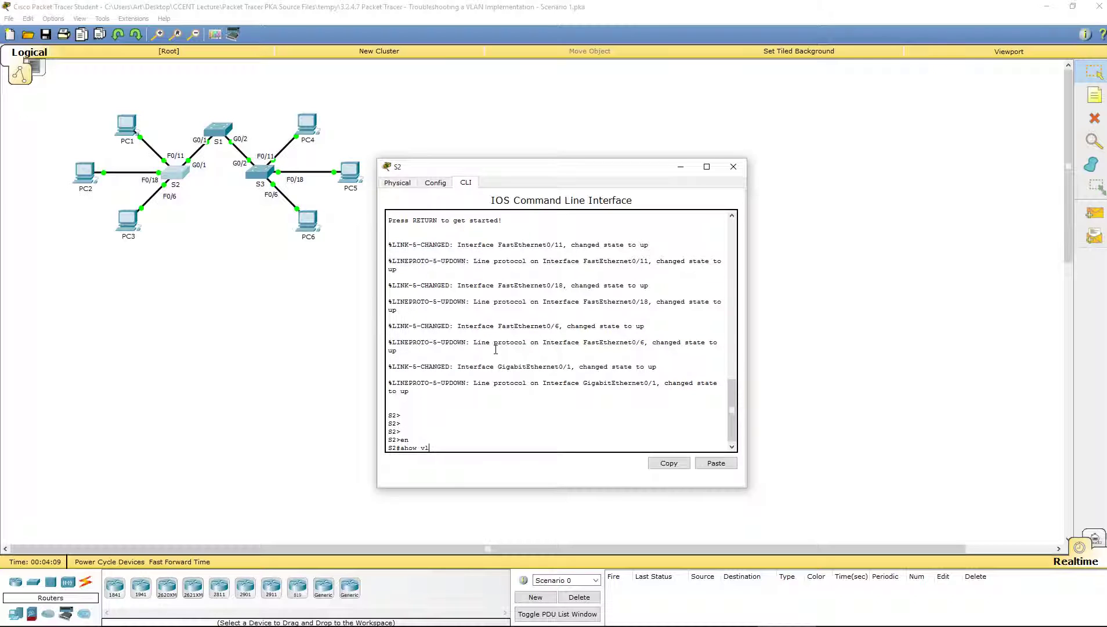
type("an brief")
key("Return")
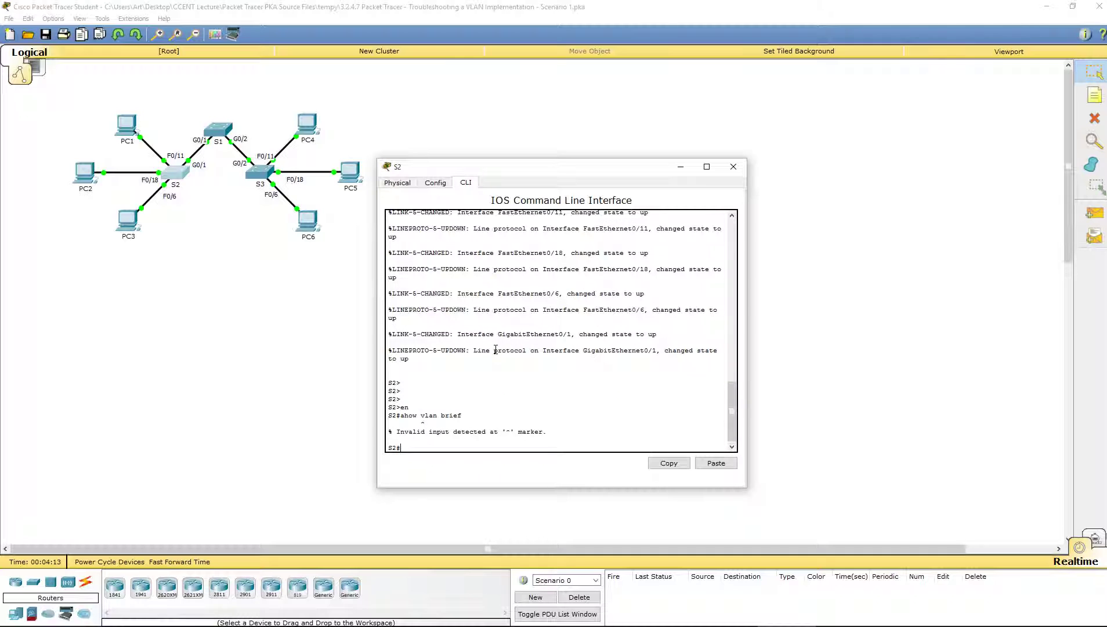
type("show vlan brief")
key("Return")
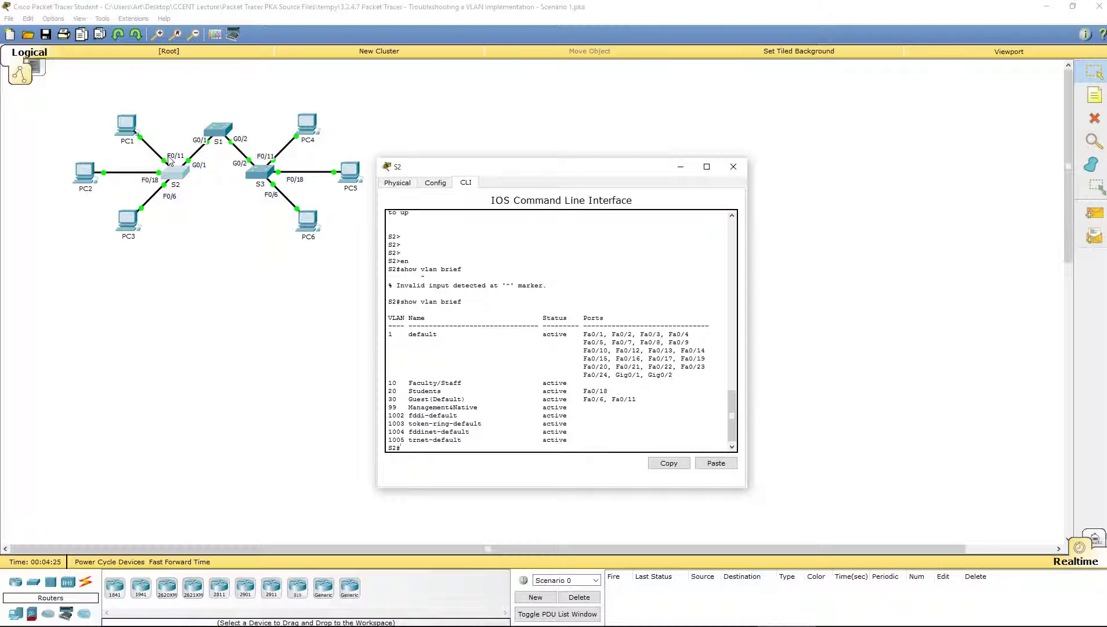
left_click_drag(612, 400, 642, 400)
left_click_drag(582, 391, 604, 399)
left_click_drag(638, 399, 612, 399)
Step: Assign S2's interface Fa0/11 to access VLAN 10
left_click(597, 443)
type("confi t")
key("Return")
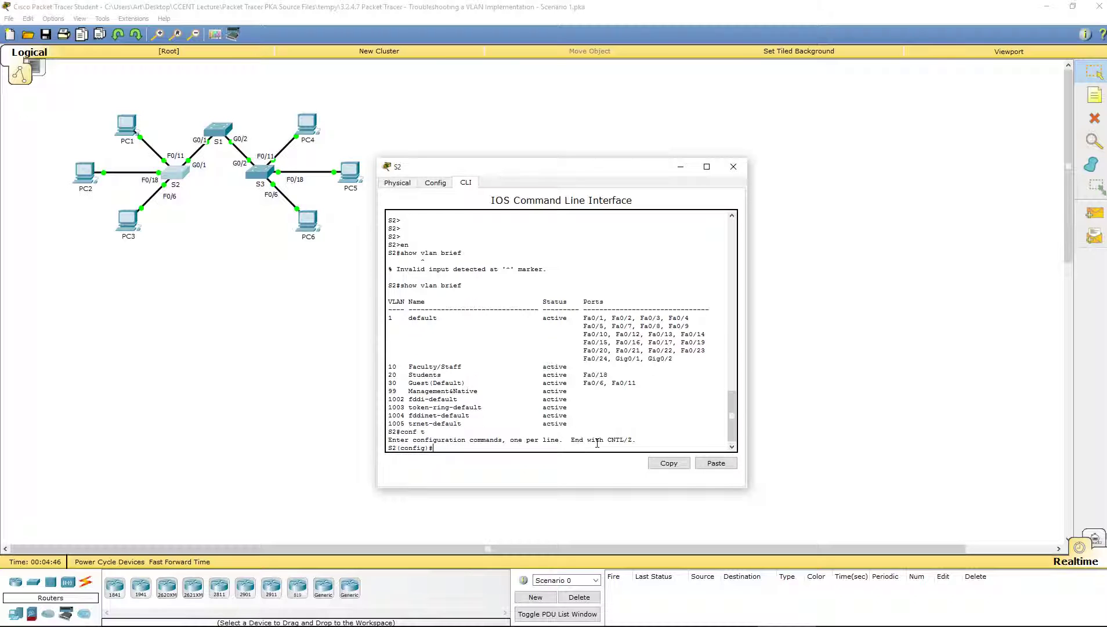
type("inter fa0/11")
key("Return")
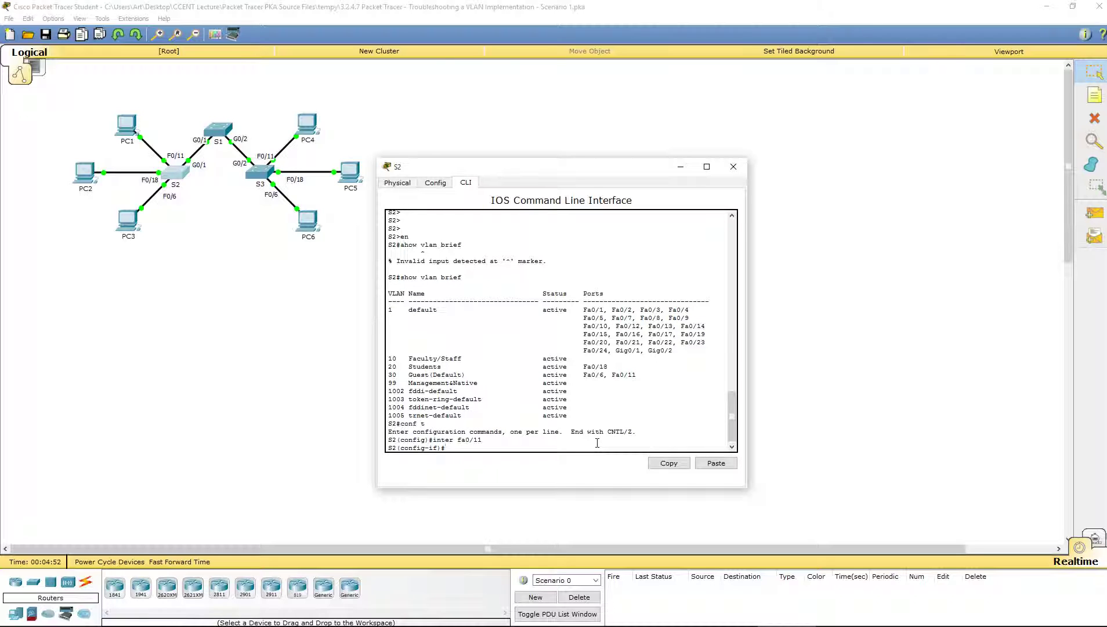
type("swi")
key("Tab")
type("ac")
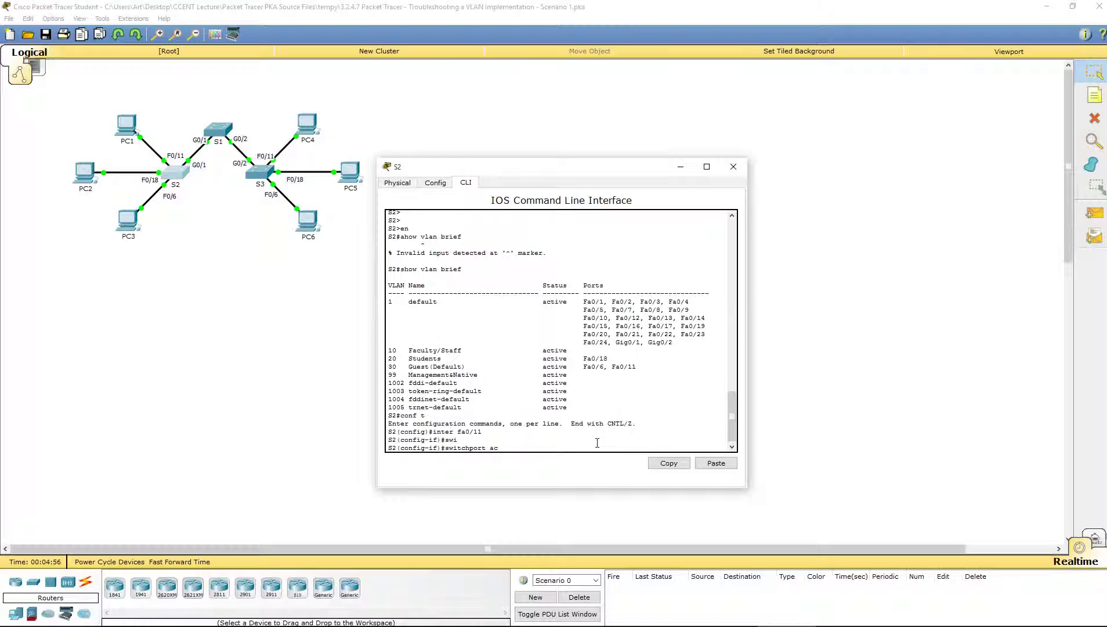
type("cess vlan 10")
key("Return")
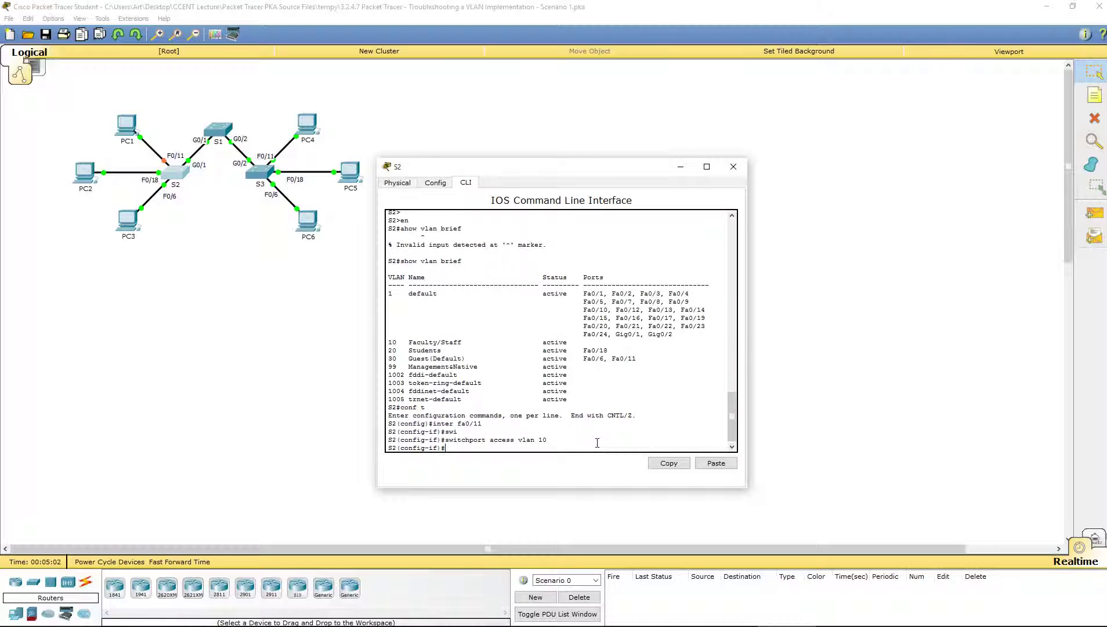
Step: Leave configuration mode and rerun show vlan brief on S2 to confirm
type("exit")
key("Return")
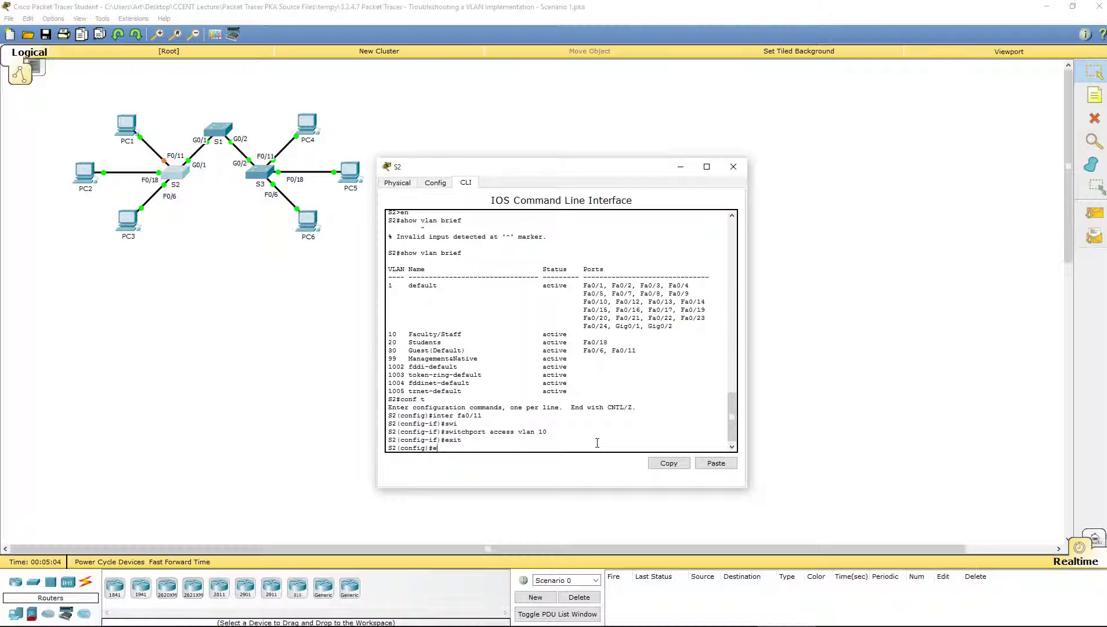
type("exit")
key("Return")
key("Return")
key("Return")
key("Return")
key("Return")
key("Return")
key("Return")
type("show")
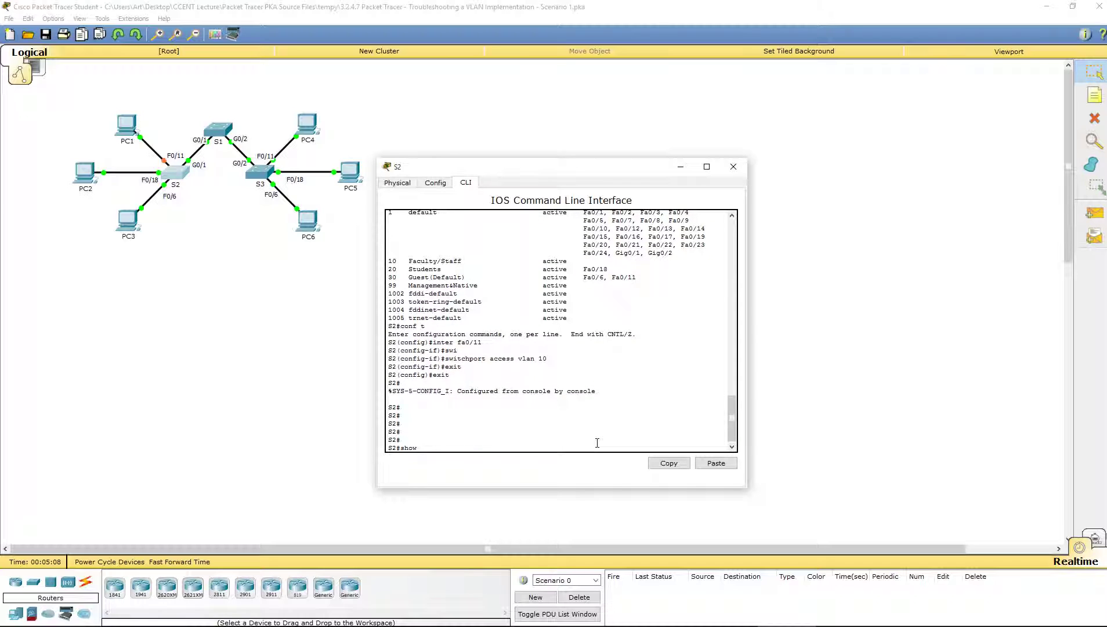
type(" vlan brief")
key("Return")
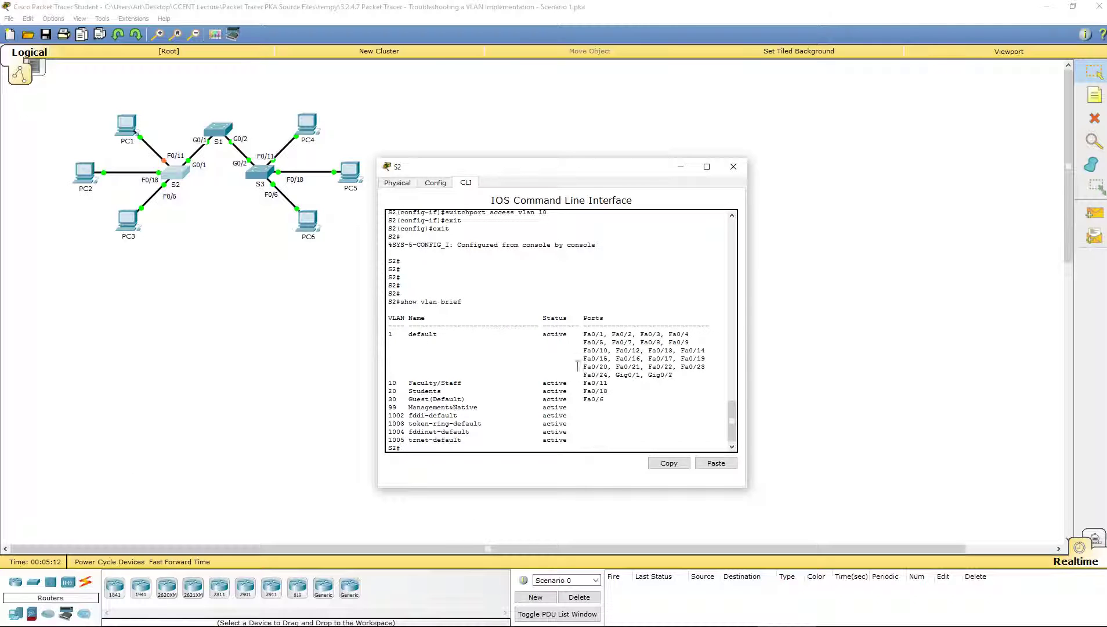
left_click_drag(673, 375, 566, 408)
Step: Close S2 and open switch S3's CLI in privileged mode
left_click(429, 398)
left_click(734, 168)
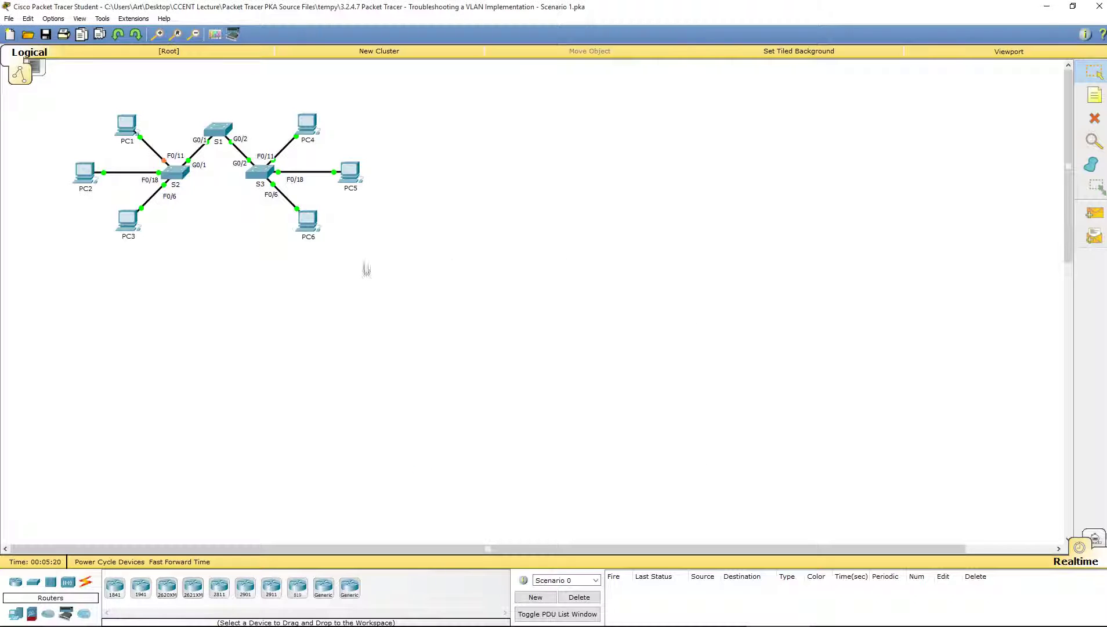
left_click(258, 177)
left_click(467, 182)
key("Return")
key("Return")
key("Return")
key("Return")
type("en")
key("Return")
Step: Run show vlan brief on S3, noting Fa0/18 in VLAN 30
type("show vlan brief")
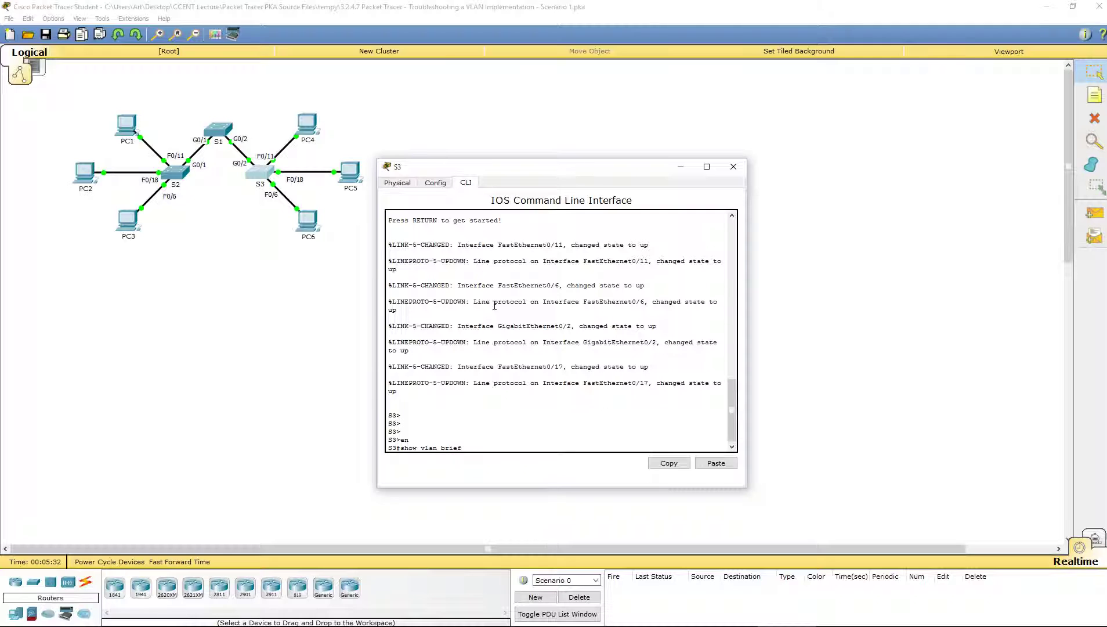
key("Return")
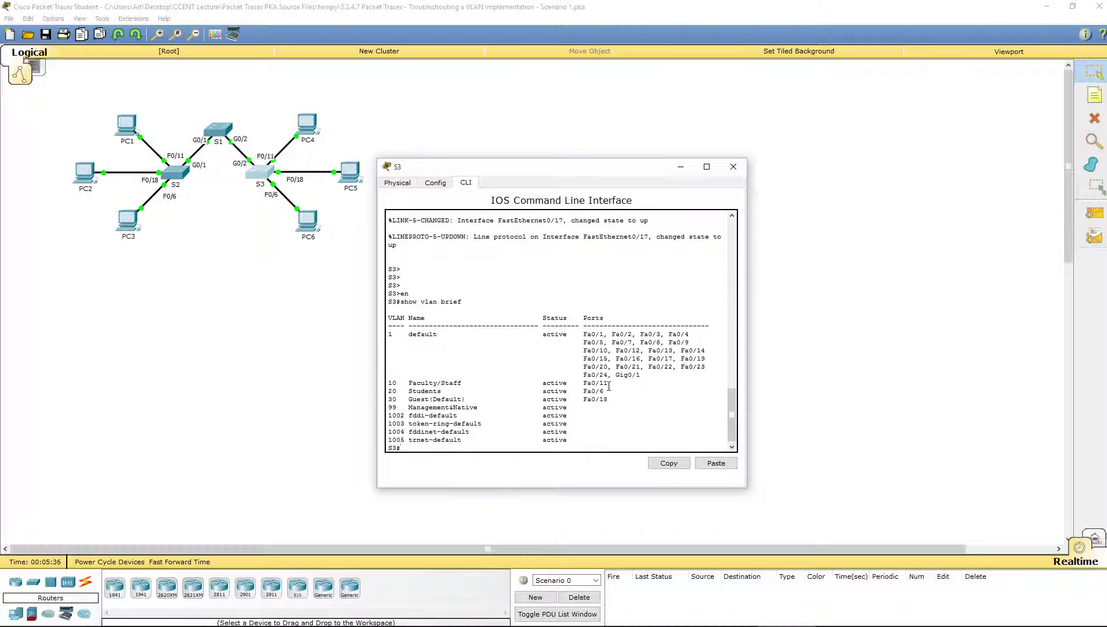
mouse_move(609, 399)
left_mouse_down()
mouse_move(580, 400)
mouse_move(583, 391)
mouse_move(593, 401)
left_mouse_up()
Step: Assign S3's interface Fa0/6 to access VLAN 30
left_click(494, 446)
type("conf t")
key("Return")
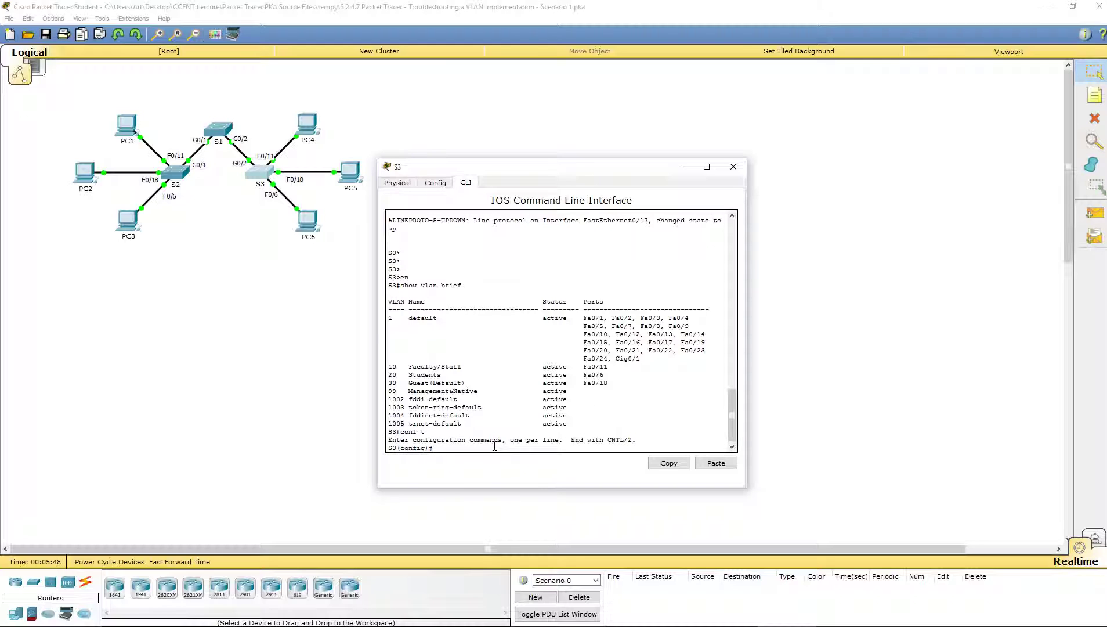
type("inter fa0/6")
key("Return")
type("swit mode")
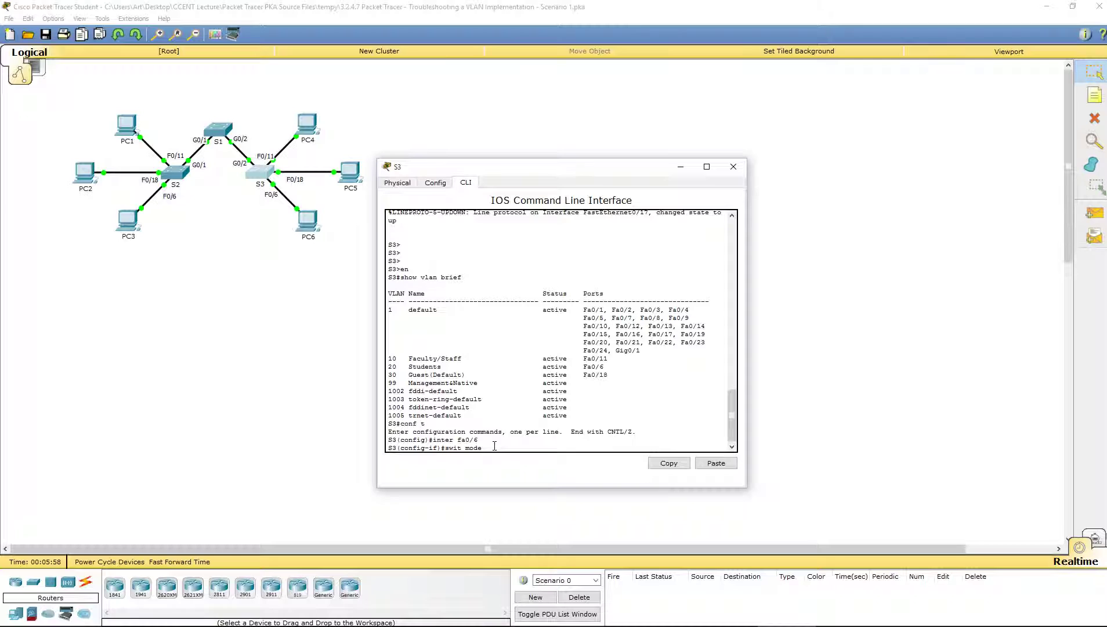
key("BackSpace")
key("BackSpace")
key("BackSpace")
key("BackSpace")
key("BackSpace")
type("access vl")
type("an 30")
key("Return")
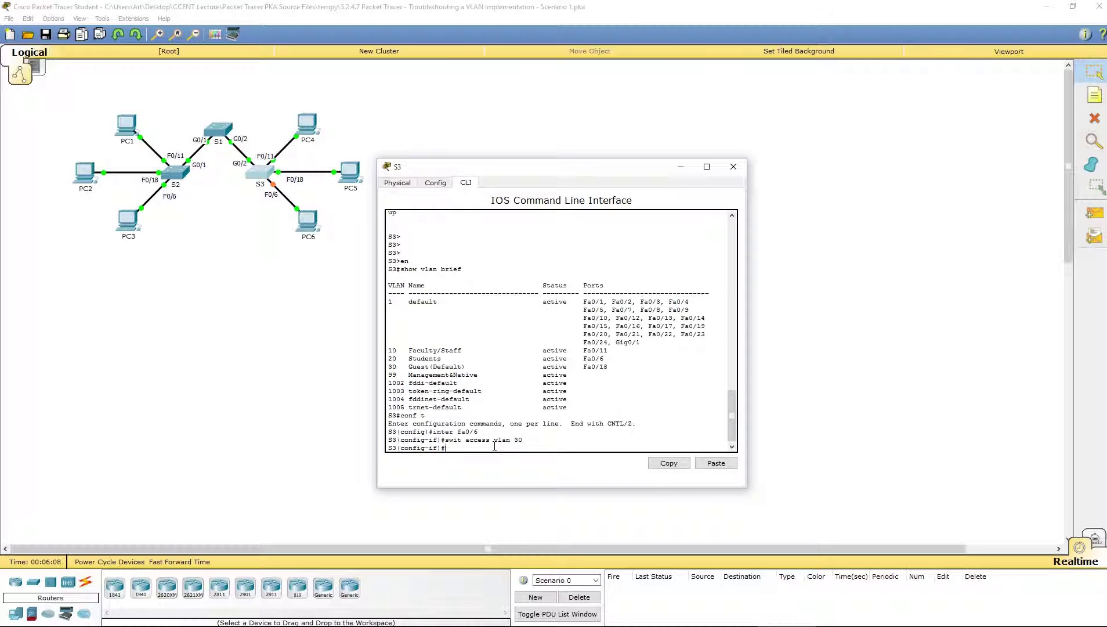
type("exit")
key("Return")
Step: Assign S3's interface Fa0/18 to access VLAN 20
type("intr")
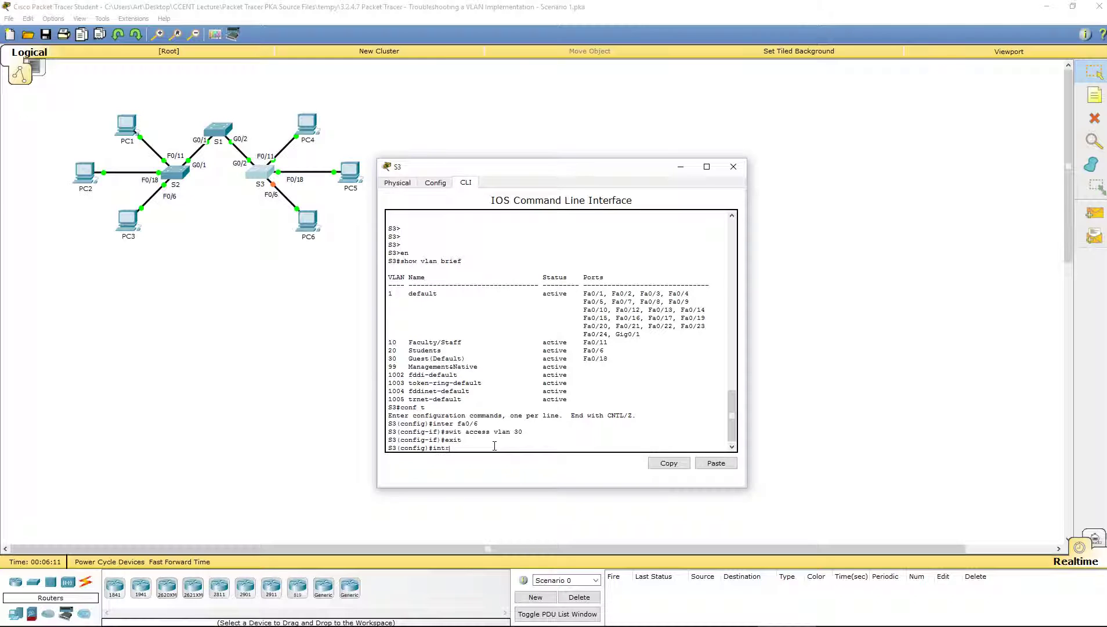
type(" fa")
type(" 0")
type("0/")
type("18")
key("Return")
type("switch")
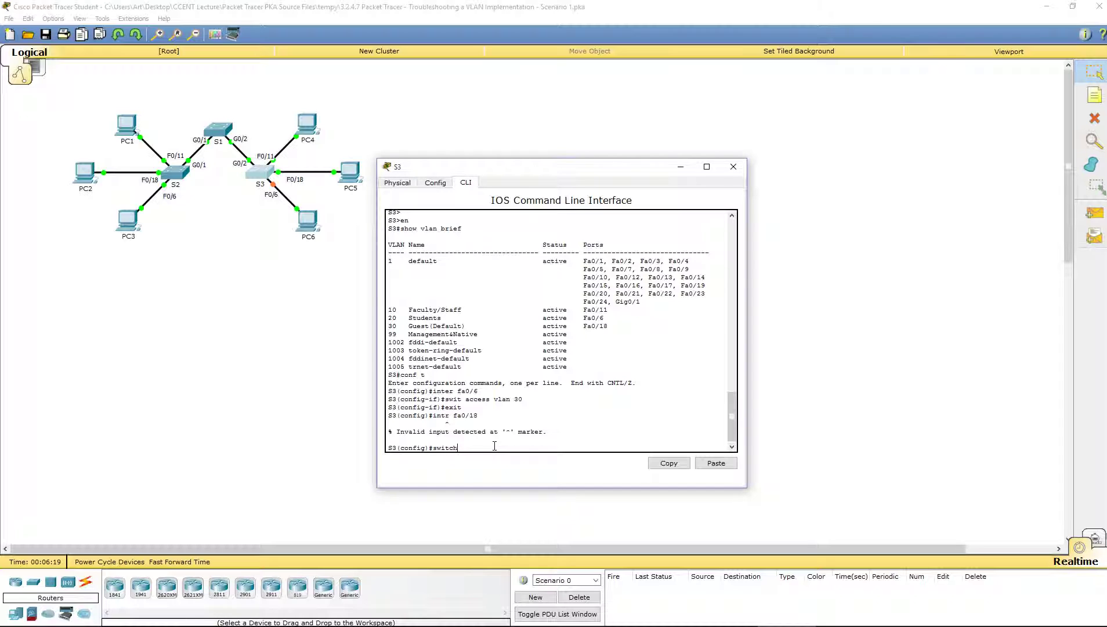
key("BackSpace")
key("BackSpace")
key("BackSpace")
key("BackSpace")
key("BackSpace")
key("BackSpace")
type("int fa0/18")
key("Return")
type("switch")
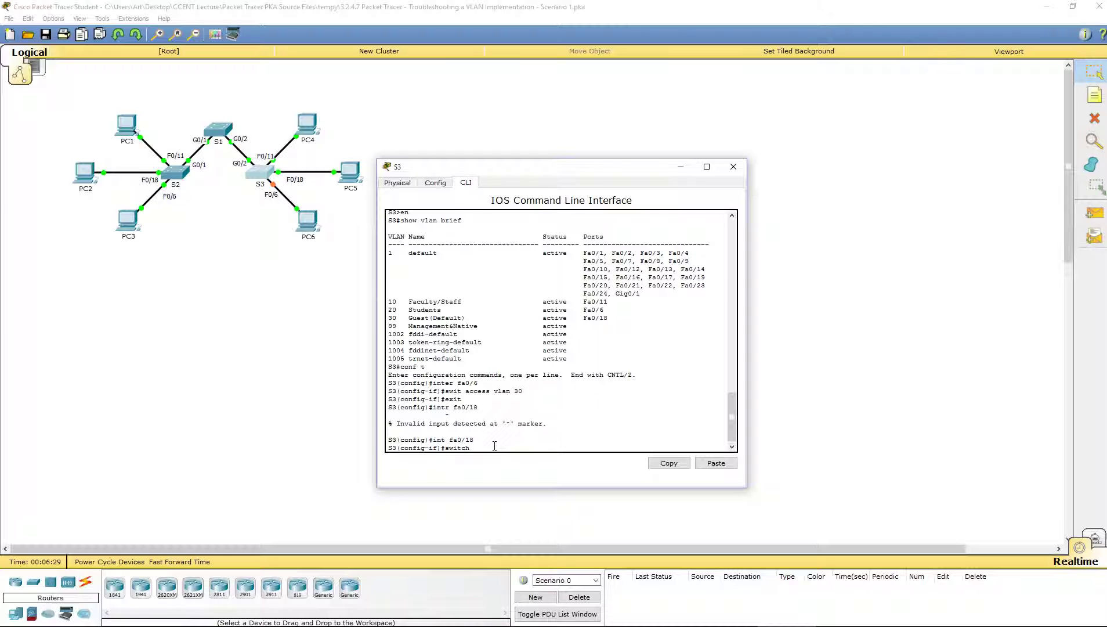
type(" access v;la")
key("BackSpace")
key("BackSpace")
key("BackSpace")
type("lan 20")
key("Return")
type("exit")
key("Return")
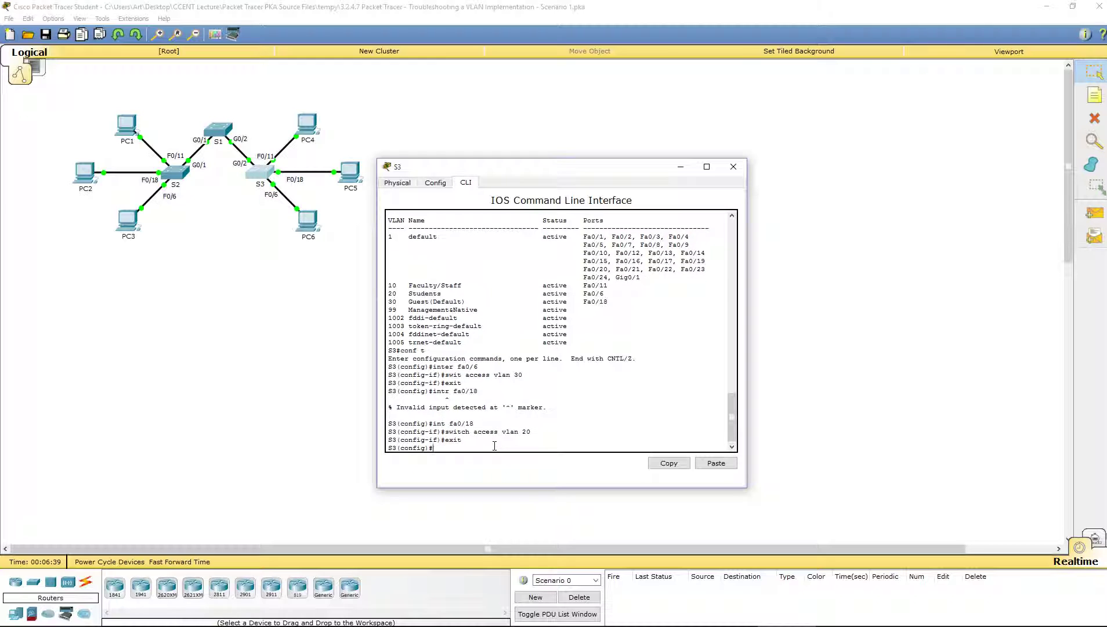
Step: Exit config mode and run show vlan brief, confirming Fa0/18 in VLAN 20 and Fa0/6 in VLAN 30
type("exit")
key("Return")
key("Return")
key("Return")
key("Return")
key("Return")
key("Return")
key("Return")
key("Return")
key("Return")
key("Return")
key("Return")
key("Return")
key("Return")
key("Return")
key("Return")
key("Return")
key("Return")
key("Return")
key("Return")
key("Return")
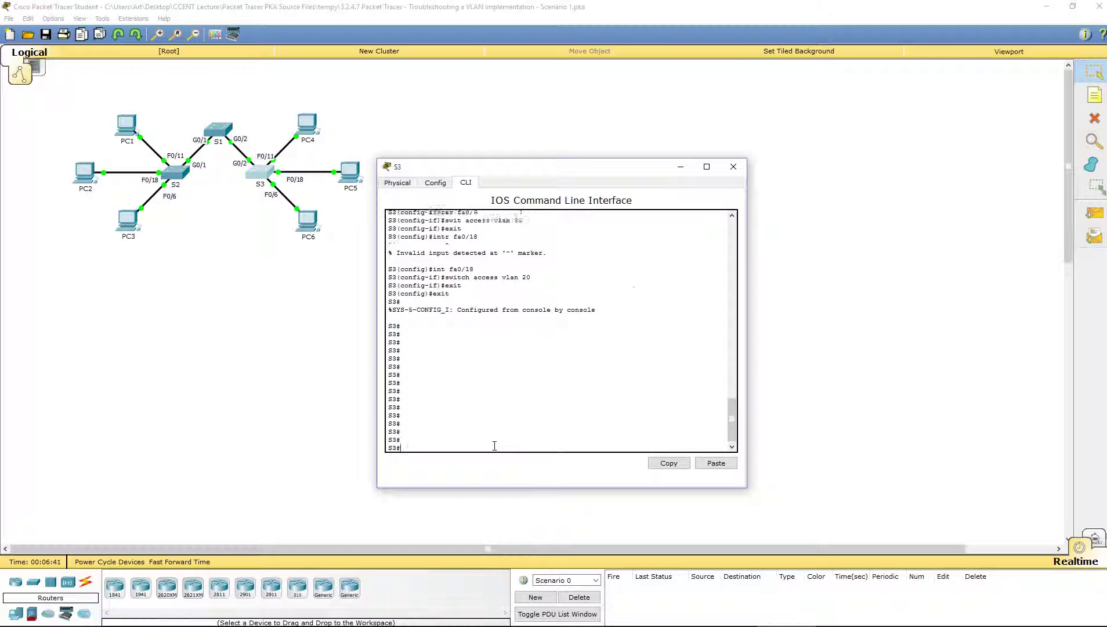
type("show vlan brief")
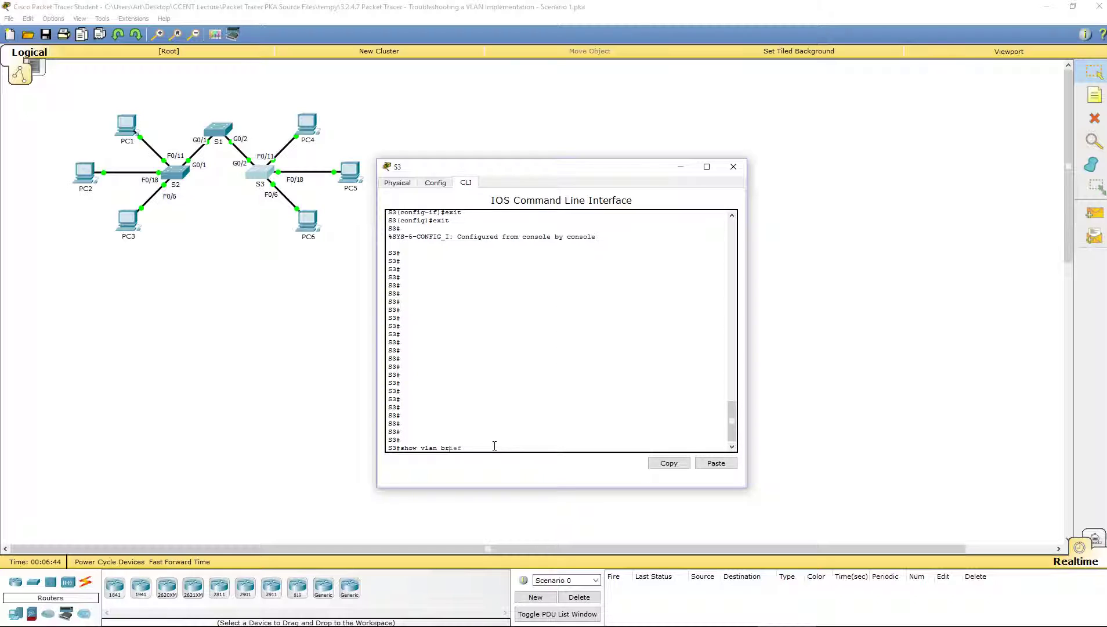
key("Return")
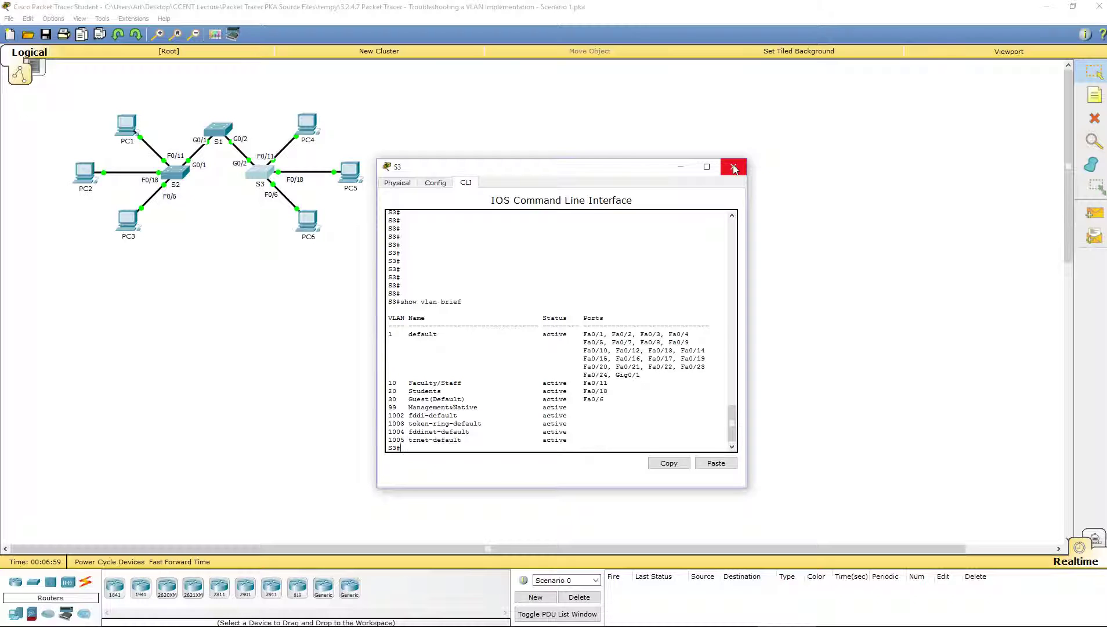
Step: Close S3, rerun PC1's ping to 172.17.10.24 (still all 4 packets lost), then close PC1
left_click(734, 168)
left_click(126, 124)
left_click(627, 227)
key("Up")
key("Return")
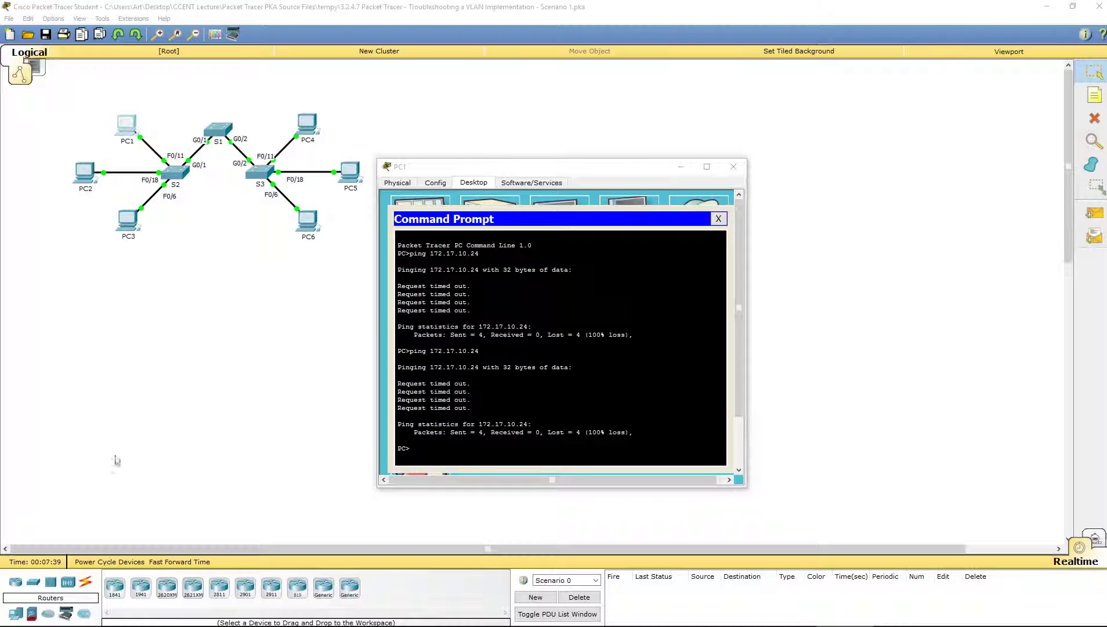
left_click(733, 167)
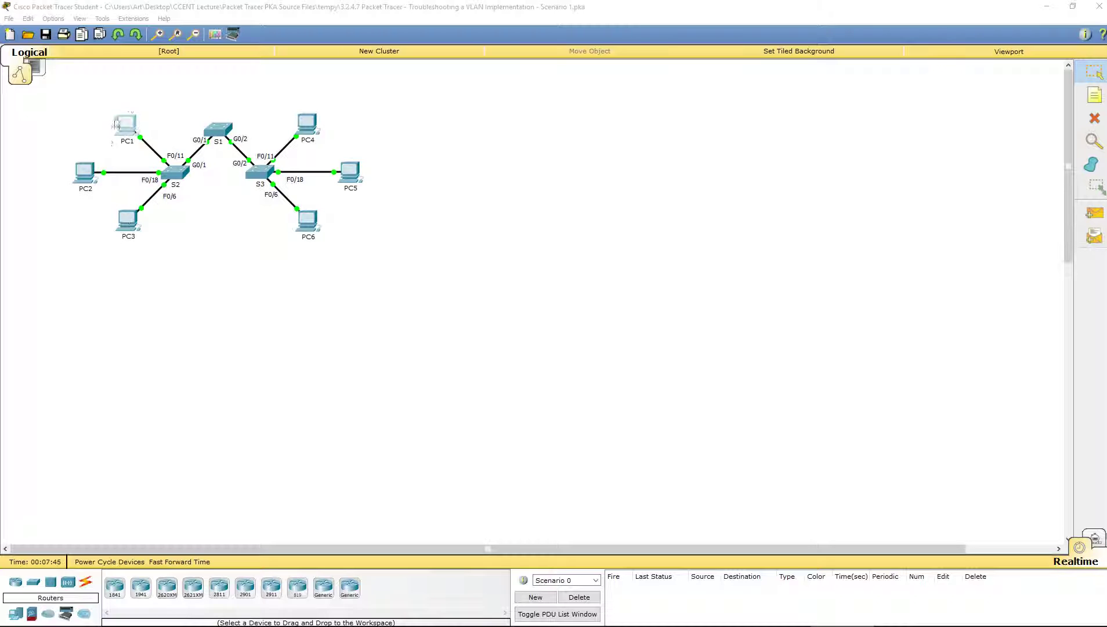
left_click(233, 268)
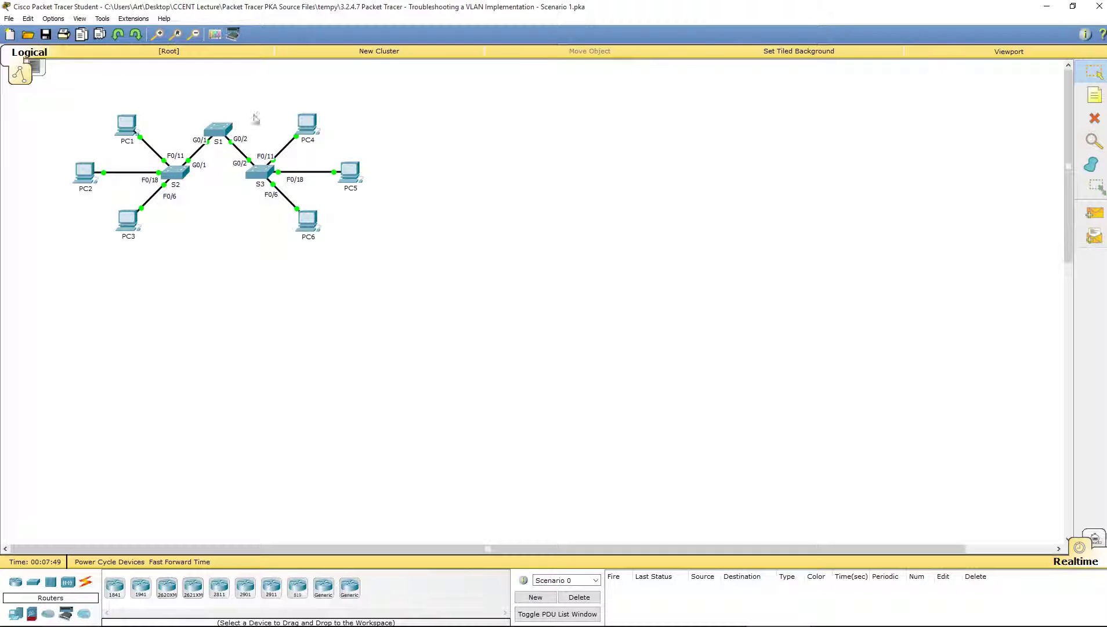
Step: On S2, run show interfaces g0/1 and confirm G0/1 is up and connected
left_click(181, 175)
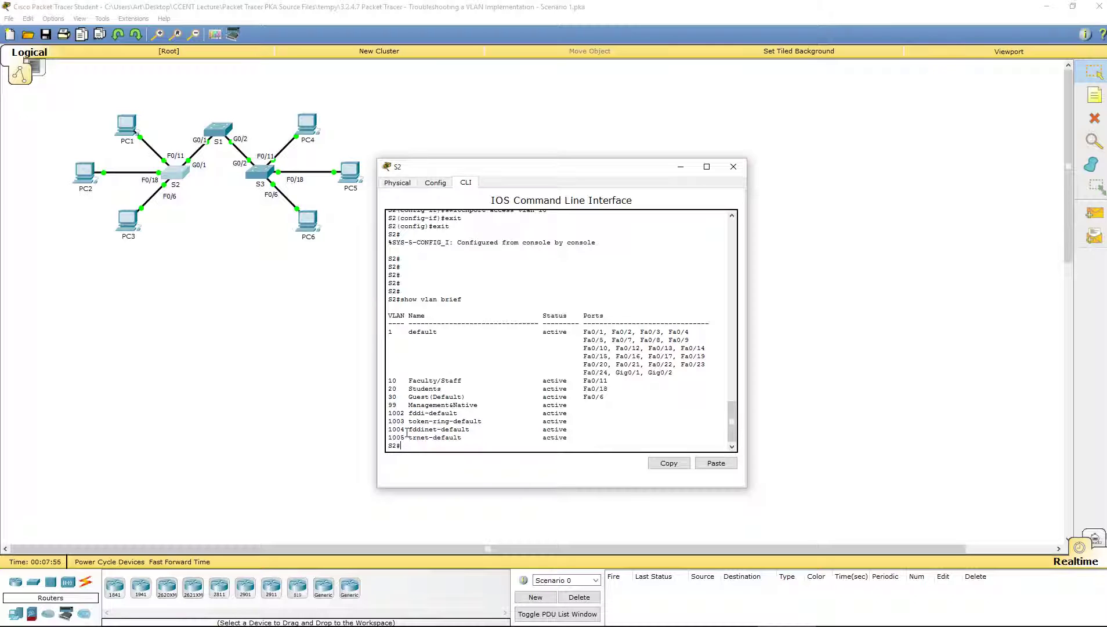
type("show in")
key("Tab")
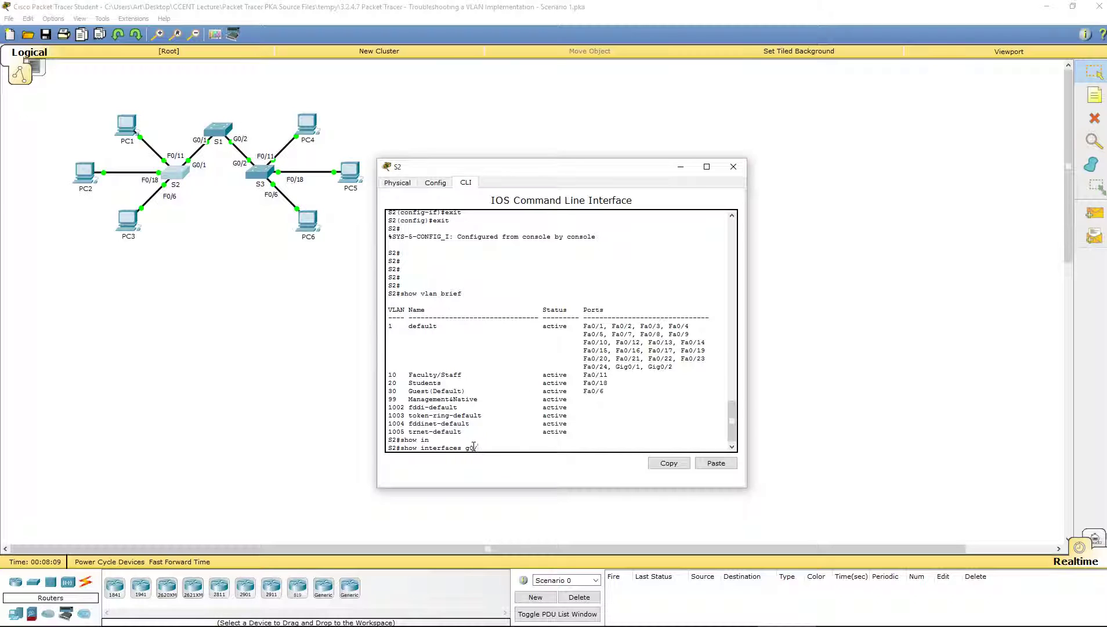
key("Return")
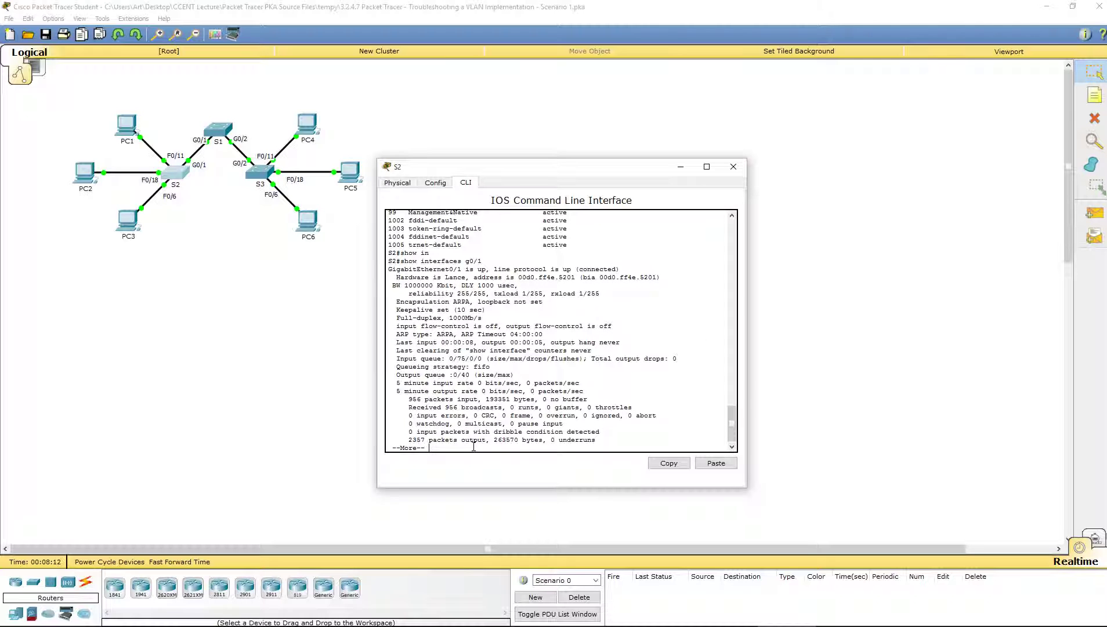
left_click_drag(474, 269, 661, 279)
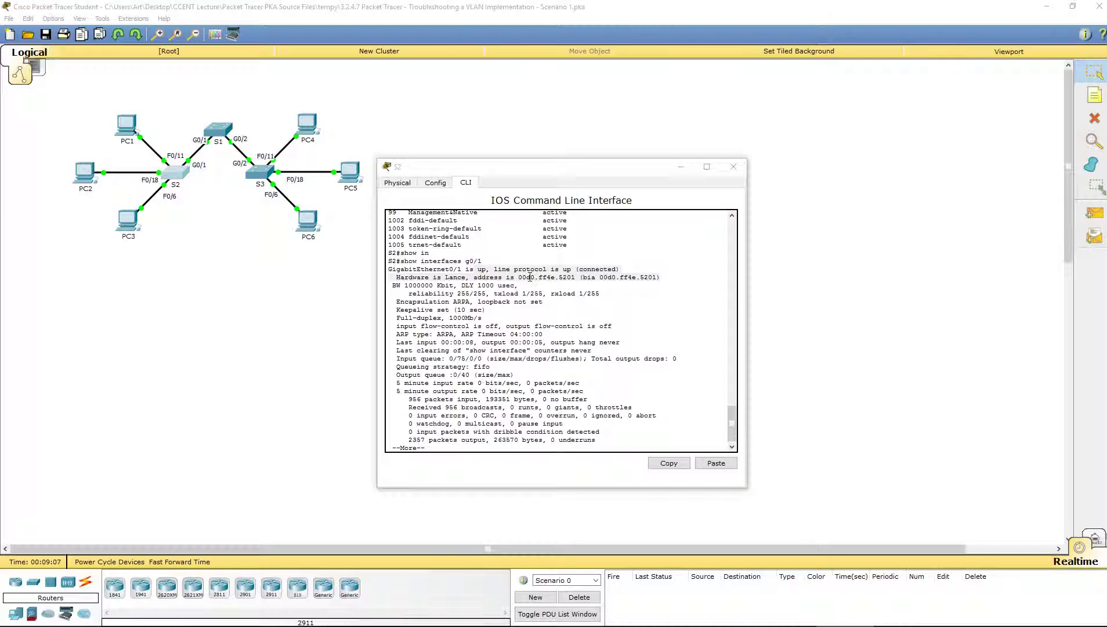
left_click(453, 444)
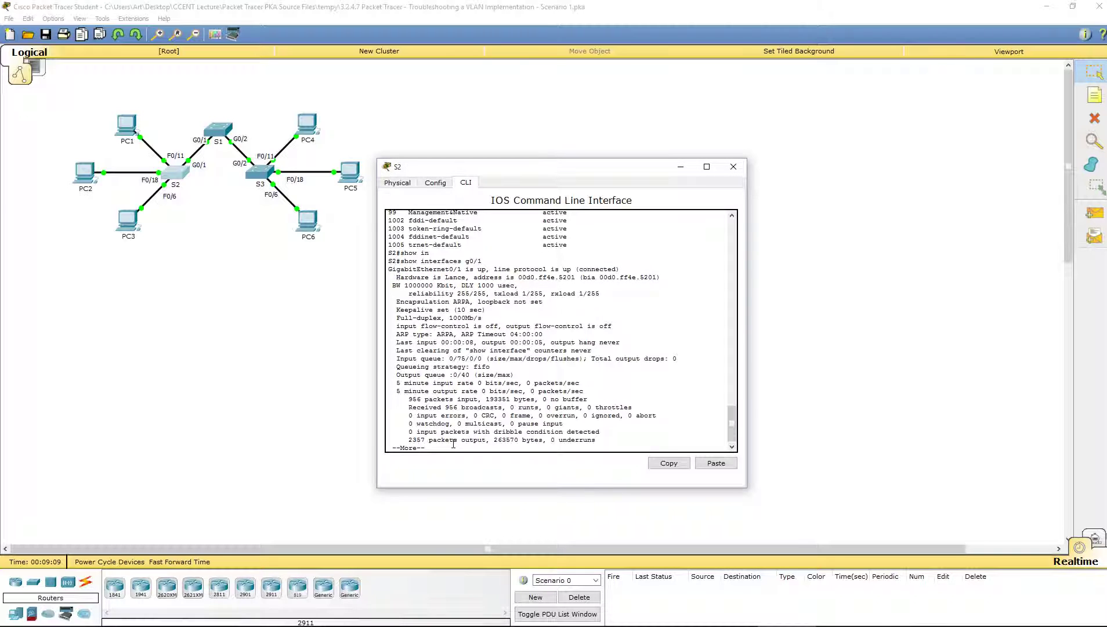
key("space")
Step: Run show interfaces trunk on S2, which lists no trunk ports
type("show")
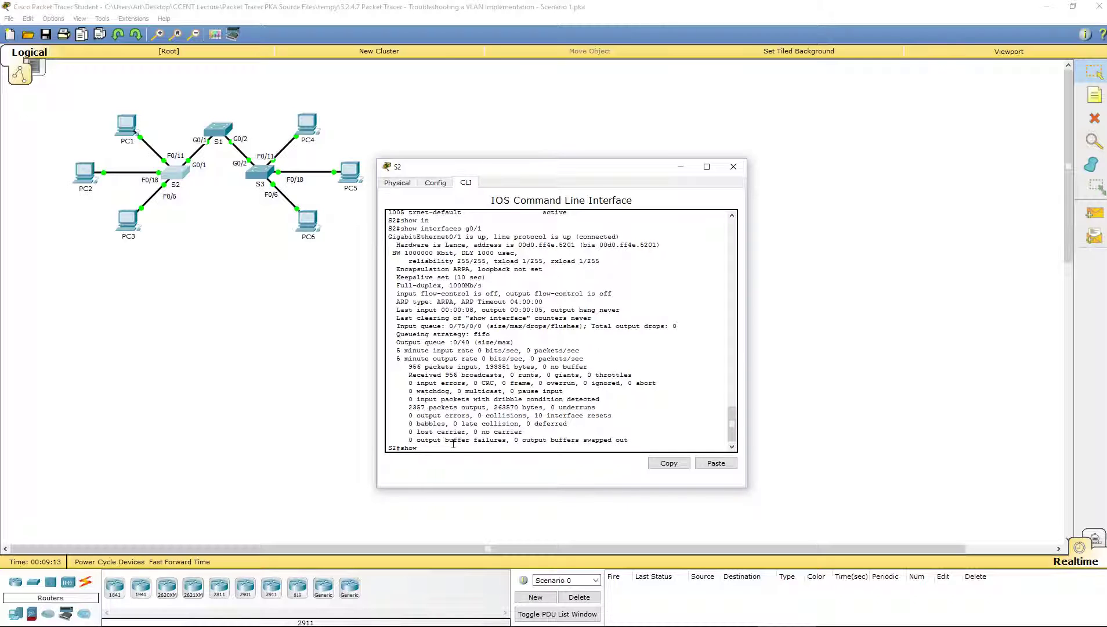
type(" int")
key("Tab")
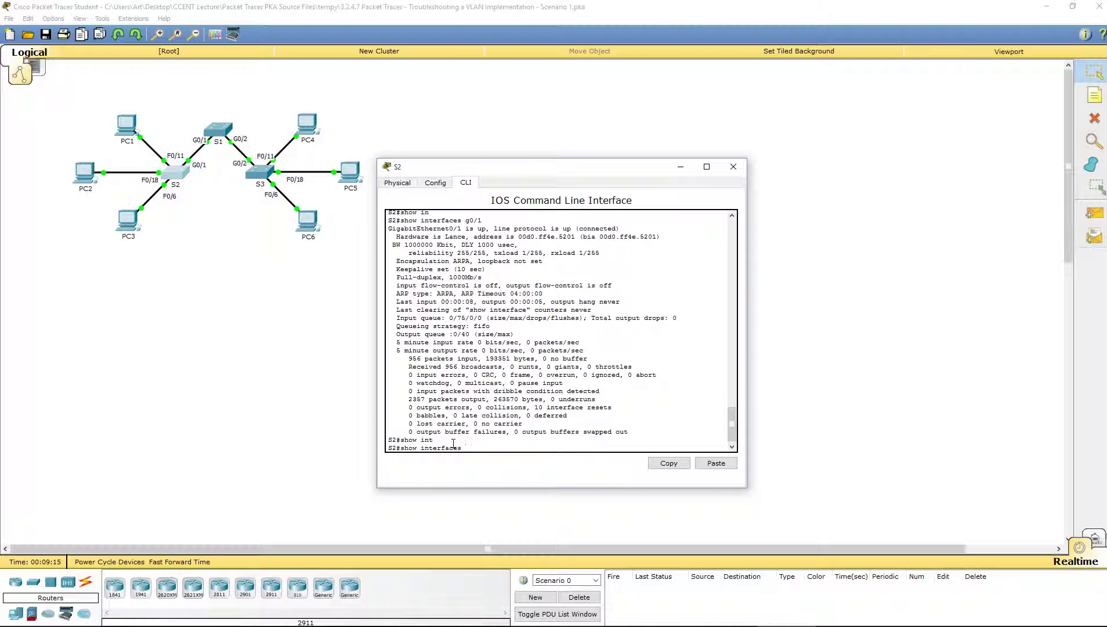
type("?")
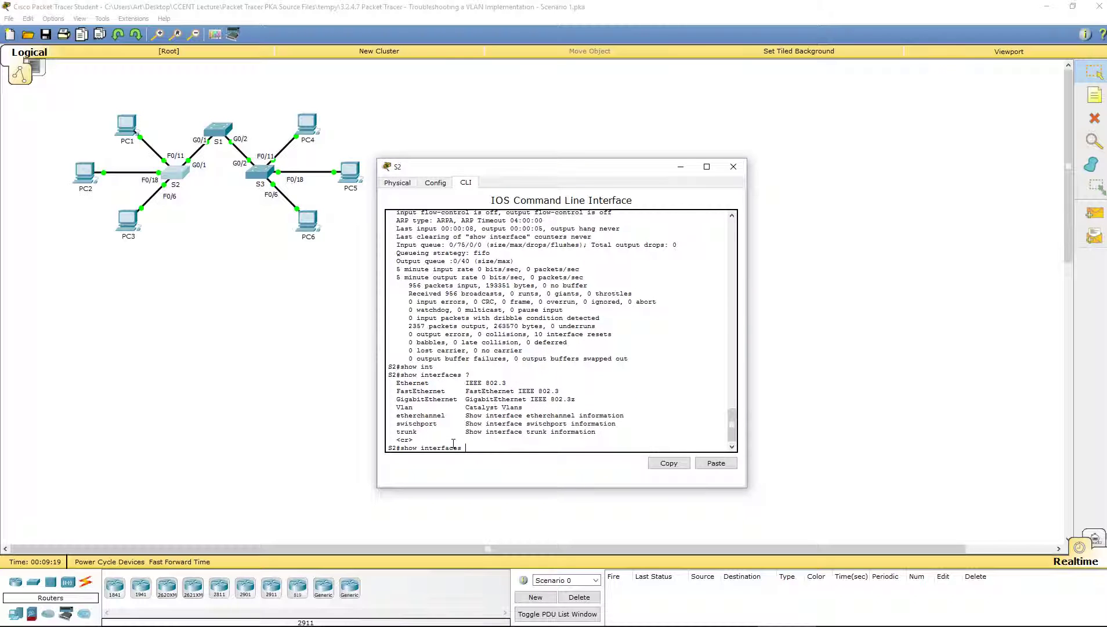
type("trunk")
key("Return")
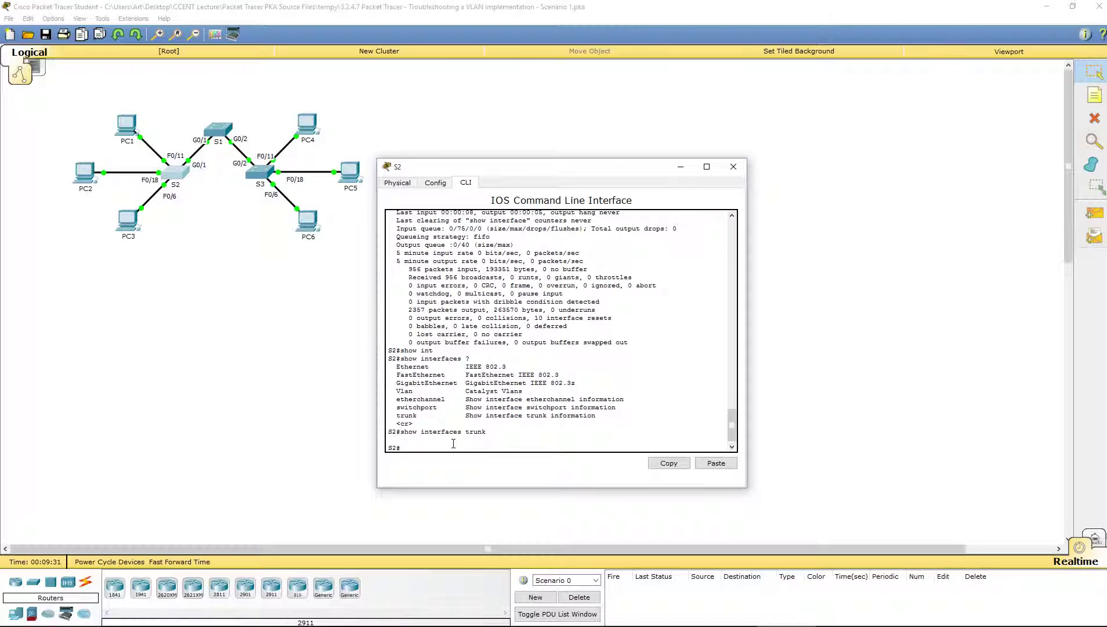
Step: In global configuration on S2, set interface G0/1 to switchport mode trunk
type("conf t")
key("Return")
type("inter g")
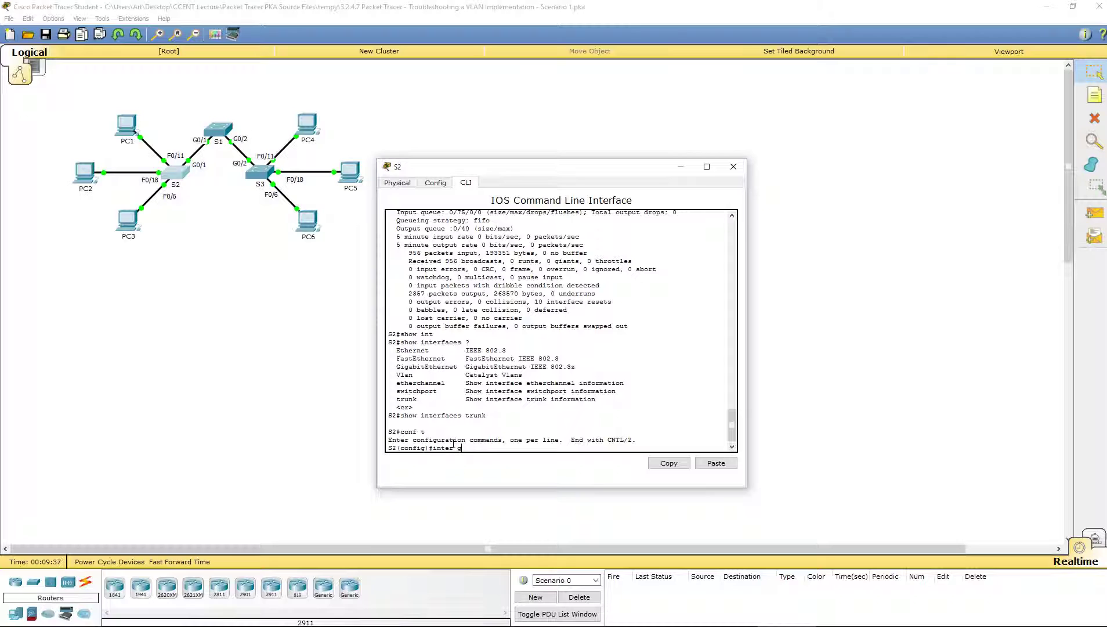
type("0/1")
key("Return")
type("sh")
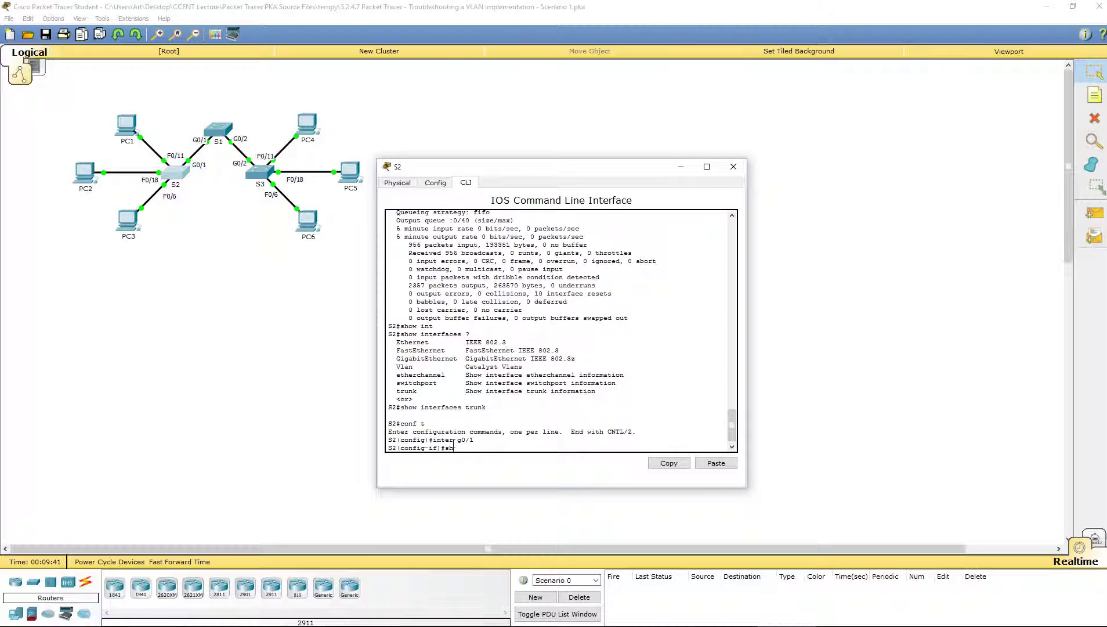
key("BackSpace")
type("witchpoirt mode trunk")
key("Return")
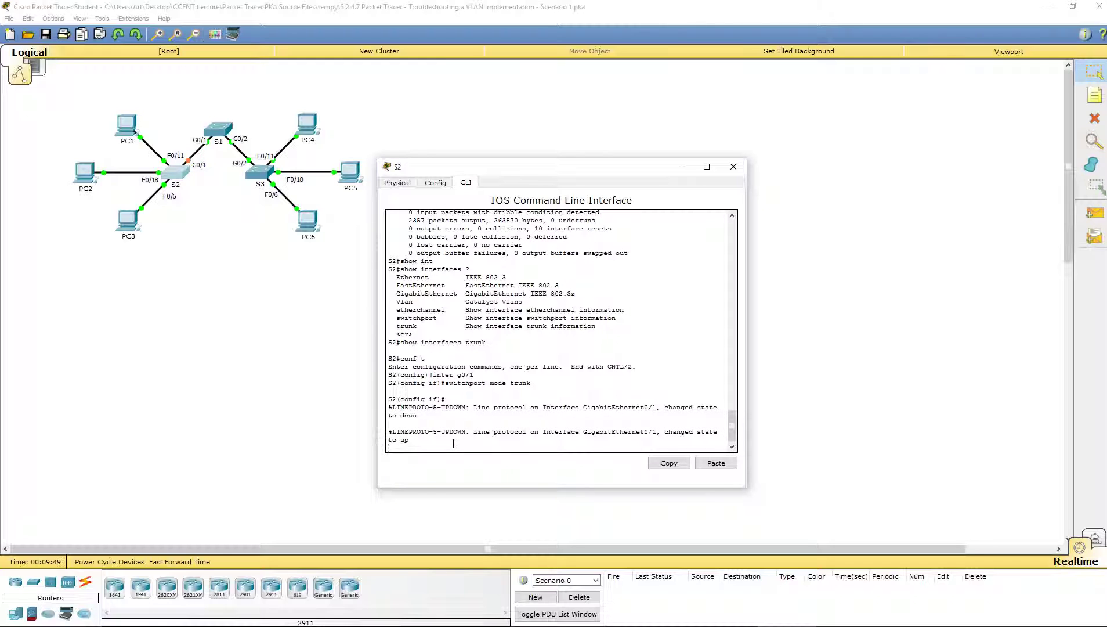
Step: Exit configuration mode twice back to S2's privileged prompt and enter show int trunk
key("Return")
key("Return")
key("Return")
key("Return")
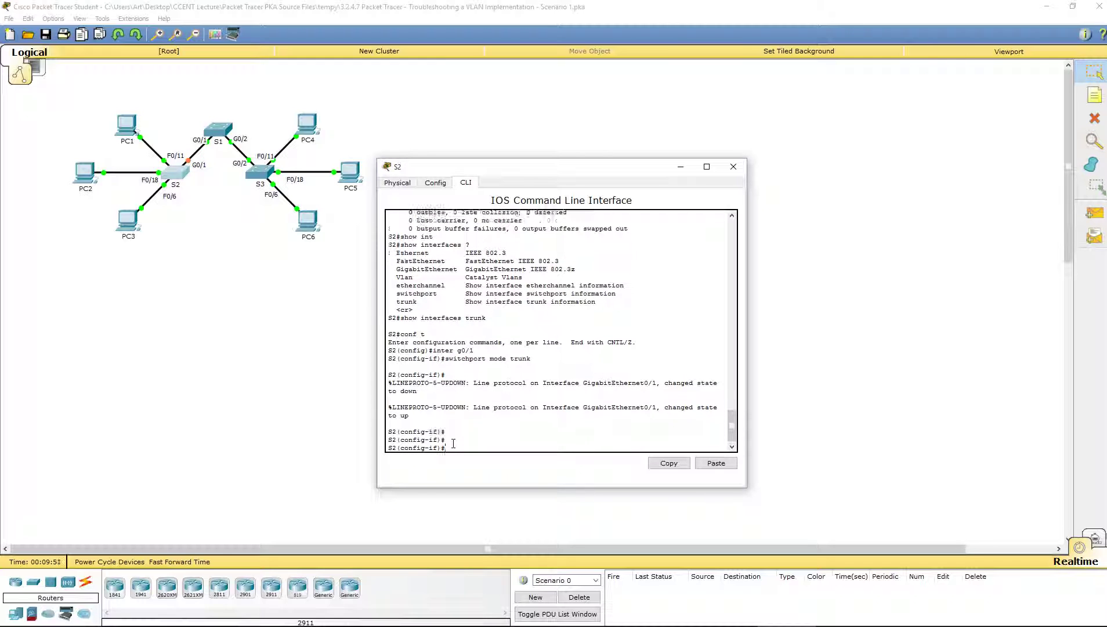
type("exit")
key("Return")
type("exit")
key("Return")
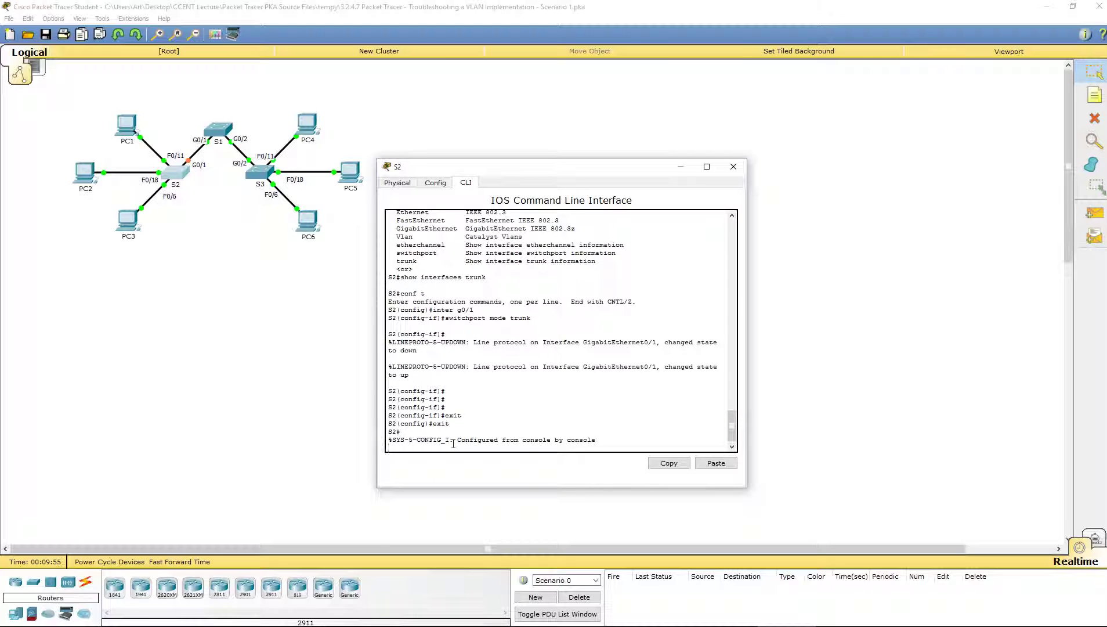
key("Return")
key("Return")
key("Return")
key("Return")
key("Return")
type("show in")
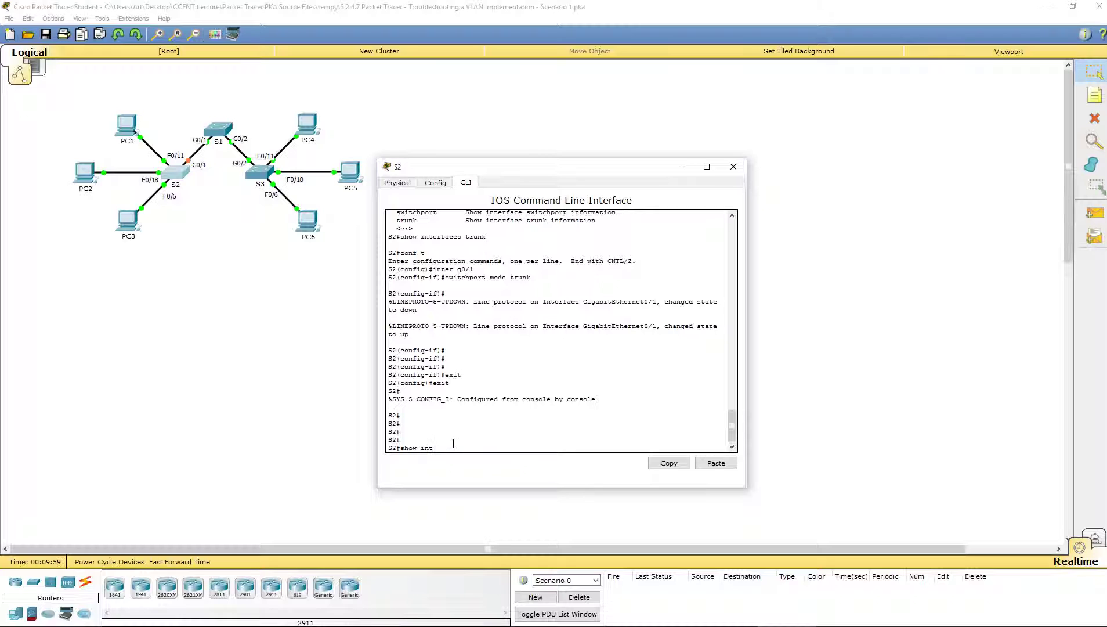
type("t trunk")
Step: Check S2's trunk summary showing Gig0/1 trunking with 802.1q and native VLAN 99, then close S2
key("Return")
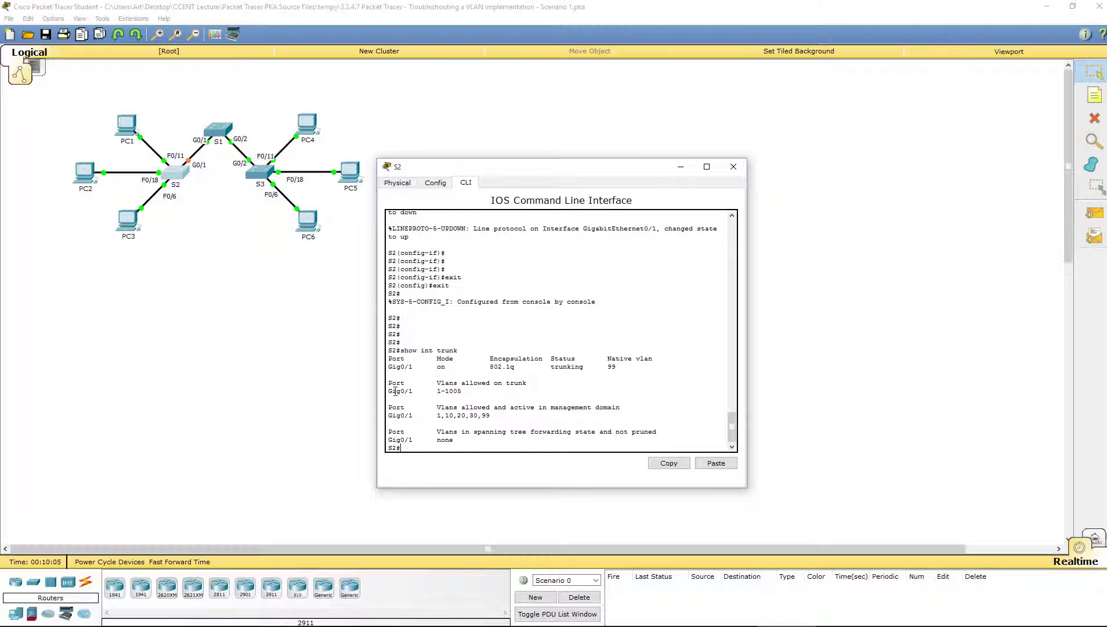
left_click_drag(393, 391, 413, 370)
left_click_drag(486, 367, 522, 367)
double_click(612, 367)
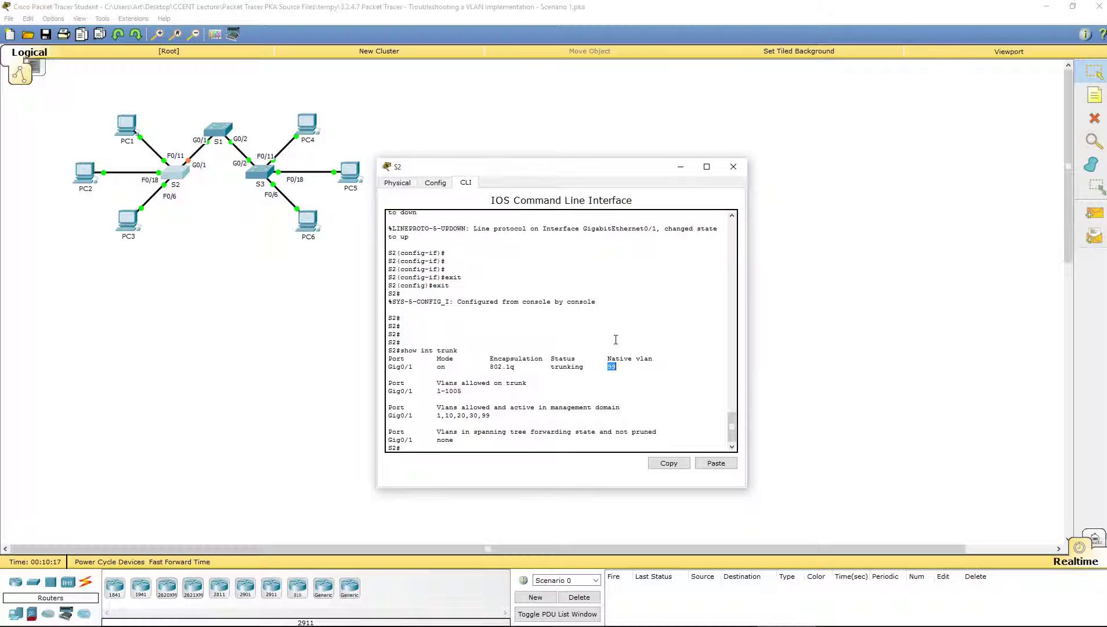
left_click_drag(441, 416, 490, 415)
left_click(459, 414)
left_click(733, 167)
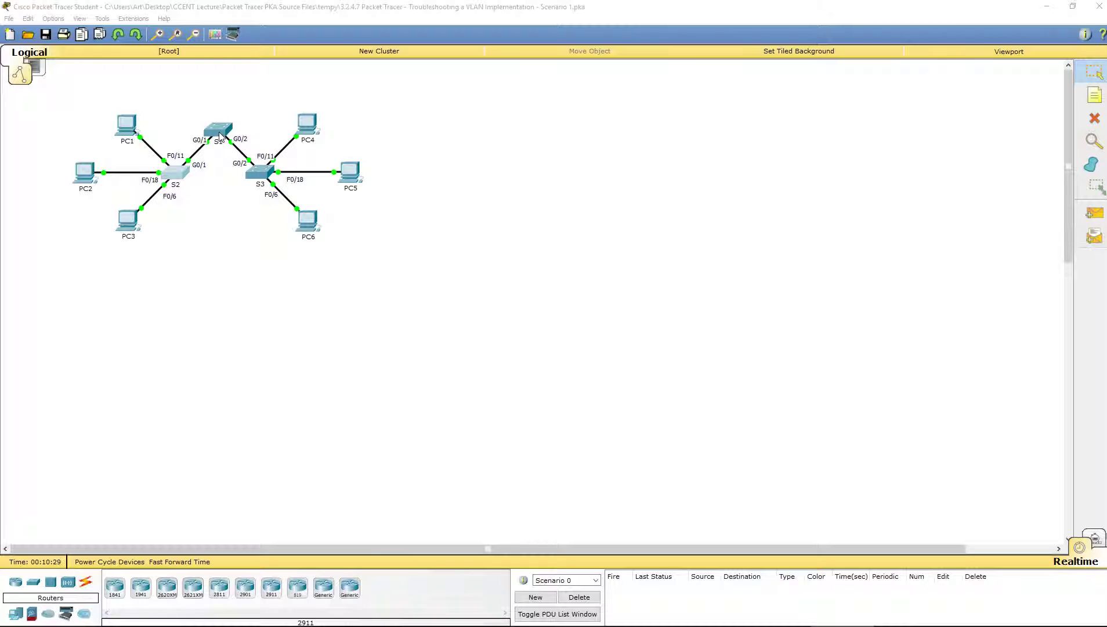
Step: Run show int trunk on S3, confirming Gig0/2 trunks VLANs 1,10,20,30,99, then close S3
left_click(257, 171)
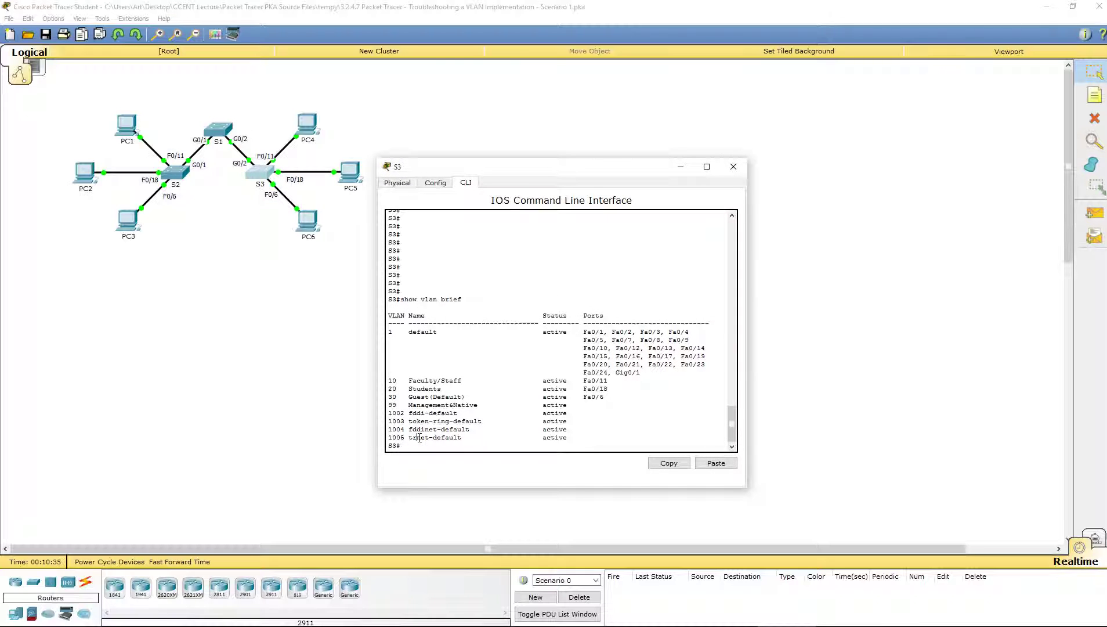
key("Return")
key("Return")
key("Return")
type("show int trunk")
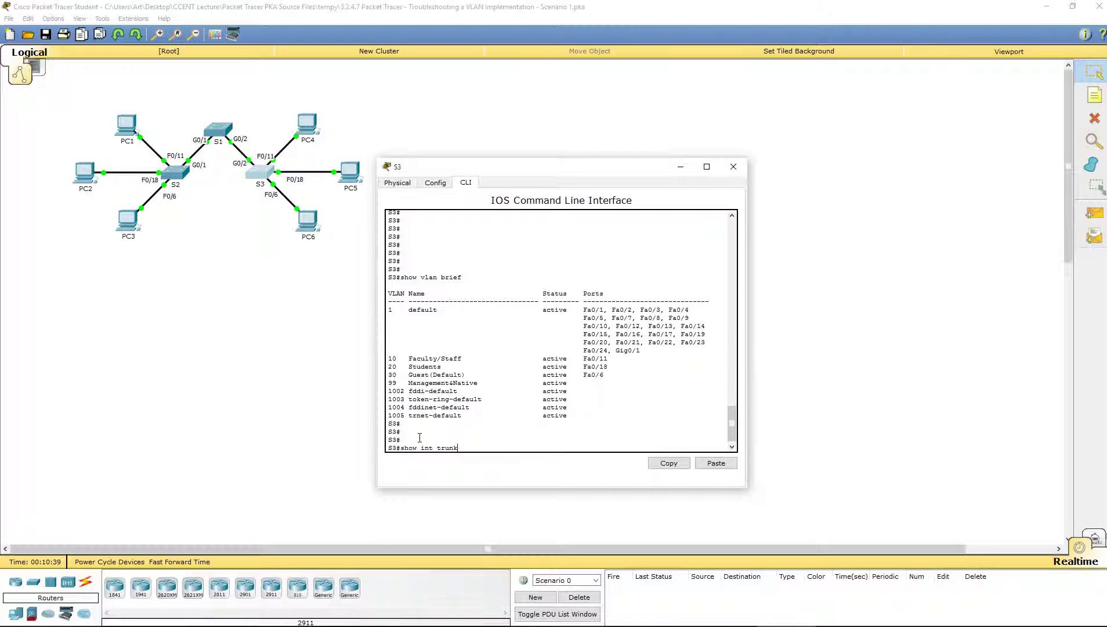
key("Return")
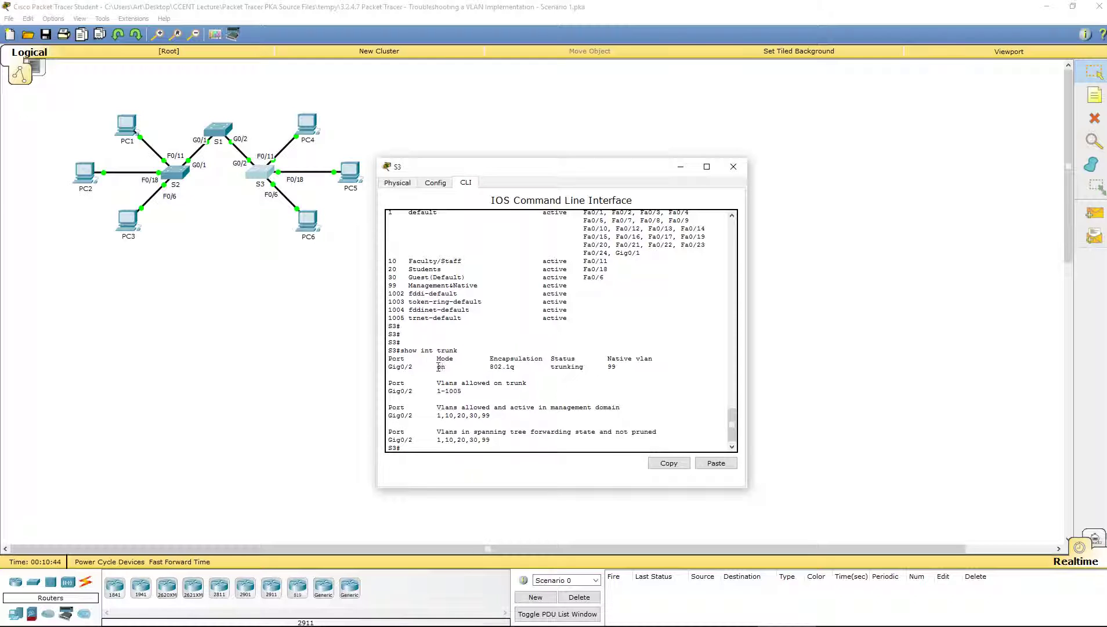
left_click(733, 167)
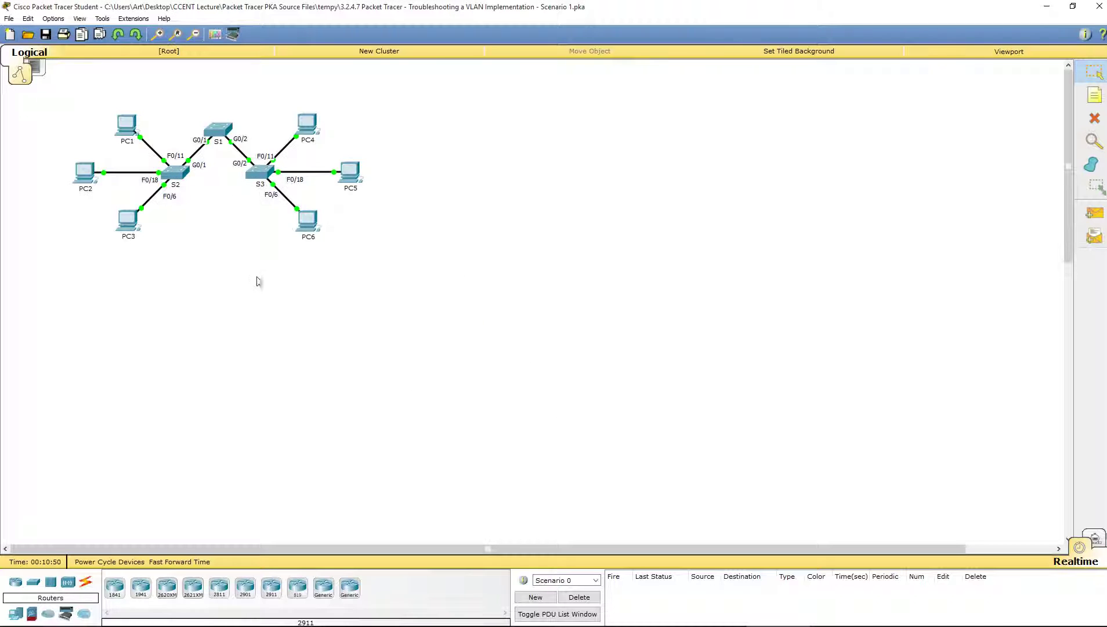
Step: On S1's CLI, enable and run show int trunk, which lists only Gig0/2
left_click(218, 133)
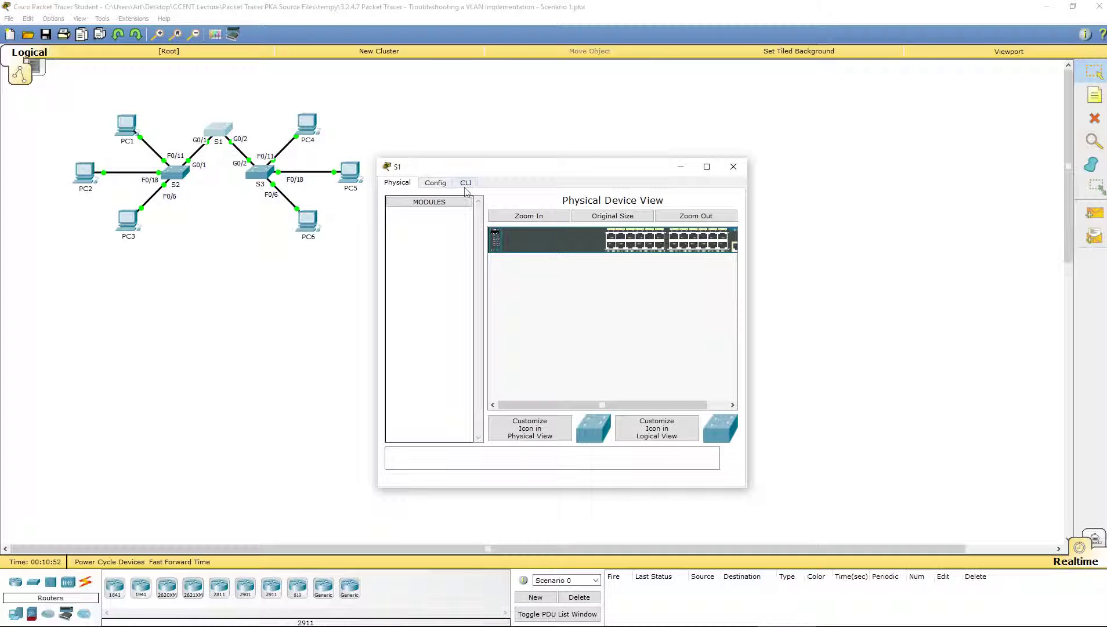
left_click(467, 185)
key("Return")
key("Return")
key("Return")
key("Return")
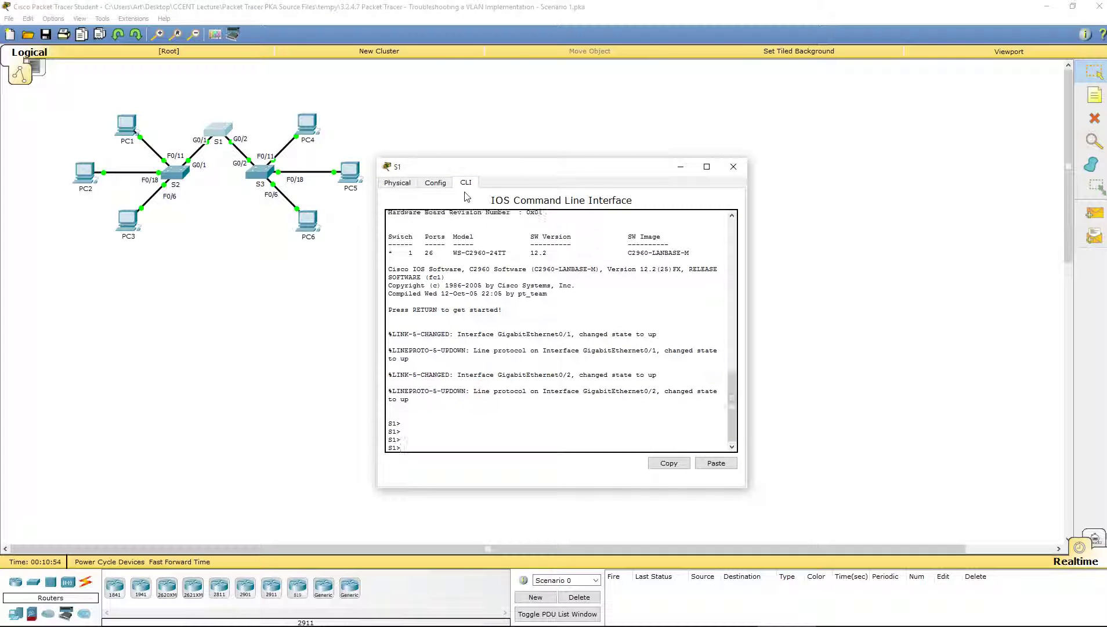
type("en")
key("Return")
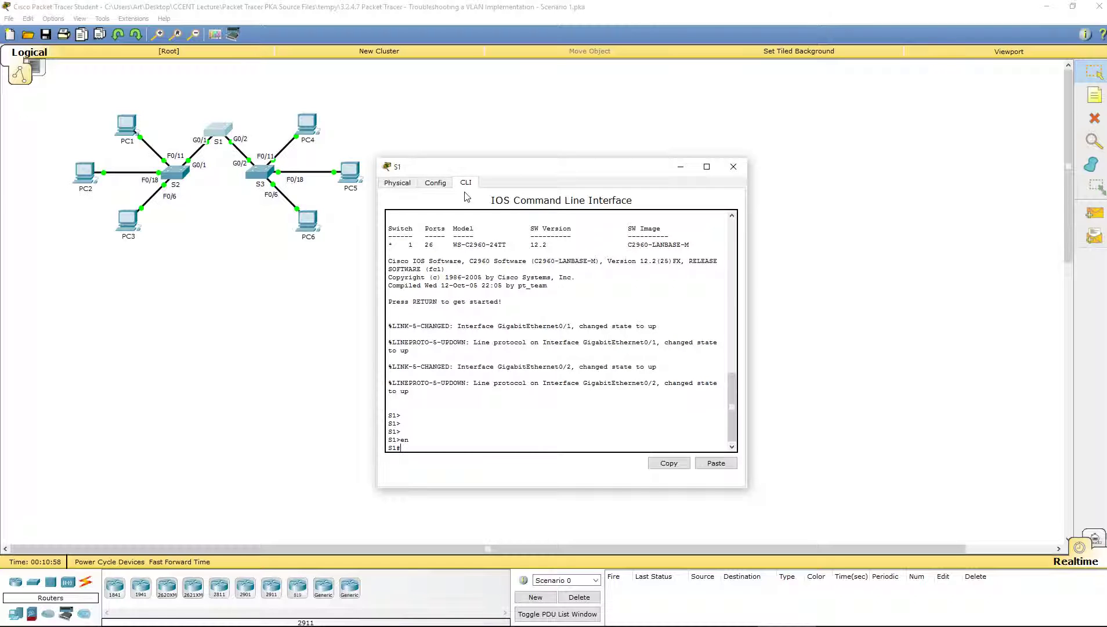
type("show int trunk")
key("Return")
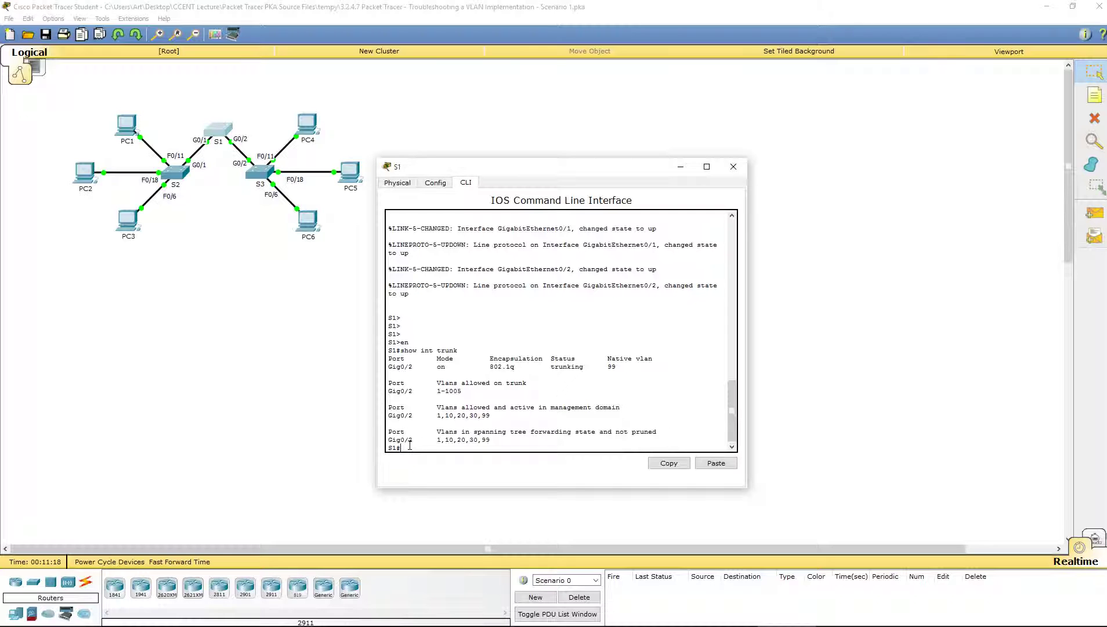
Step: Run show int g0/1 on S1 and confirm G0/1 is up and connected
type("show int g0/1")
key("Return")
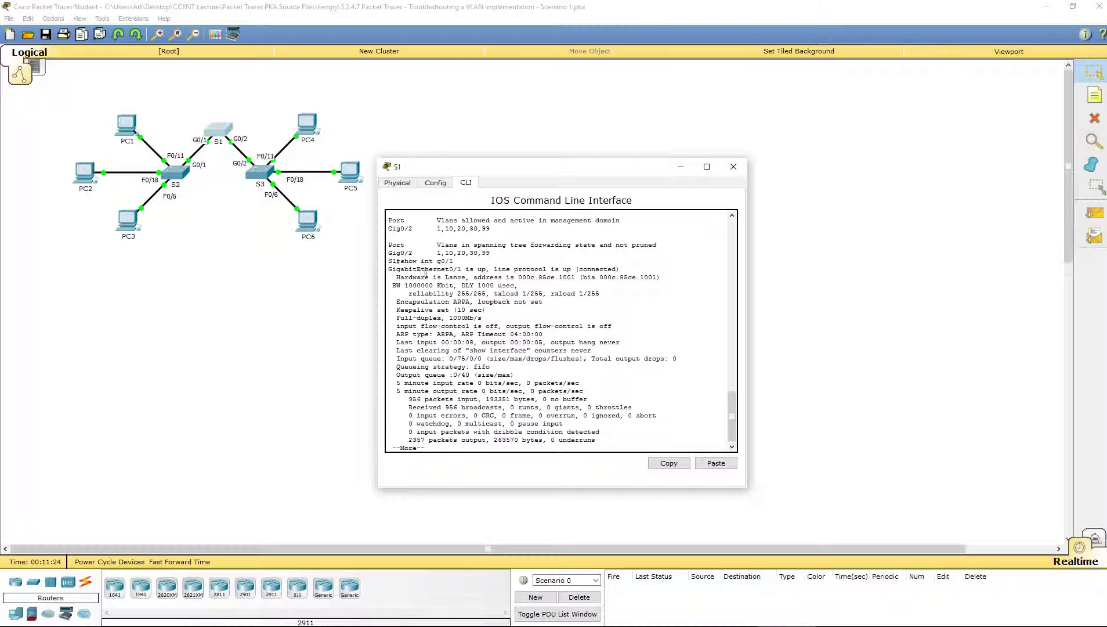
left_click_drag(448, 269, 639, 275)
left_click(639, 270)
Step: Set S1's interface g0/1 to switchport mode trunk from global configuration
key("space")
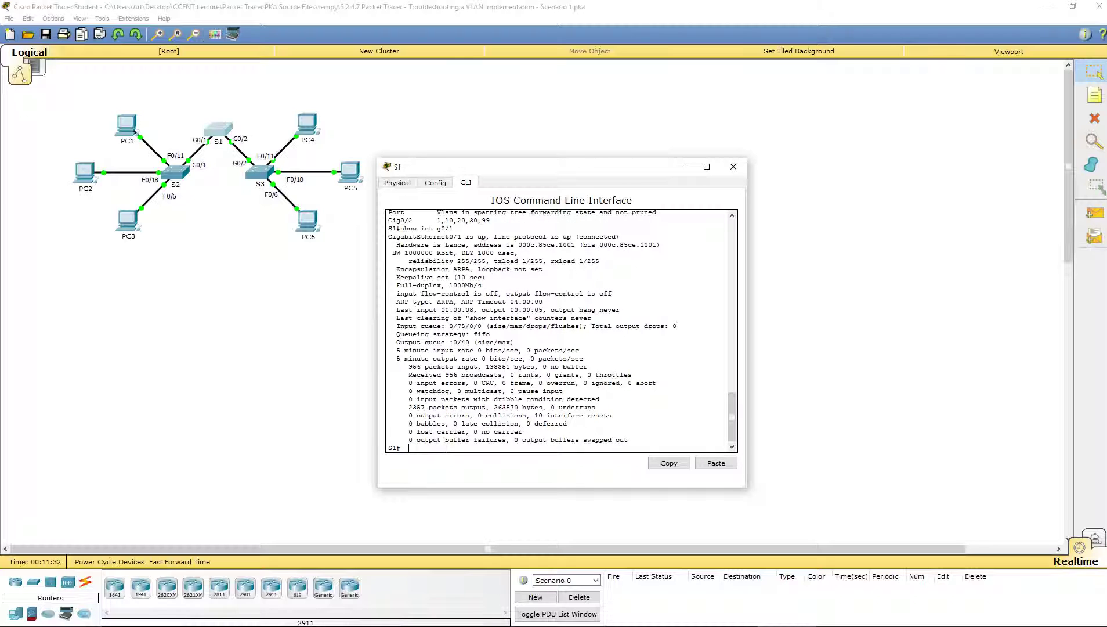
type("show")
key("BackSpace")
key("BackSpace")
key("BackSpace")
key("BackSpace")
type("conf t")
key("Return")
type("inter g0/1")
key("Return")
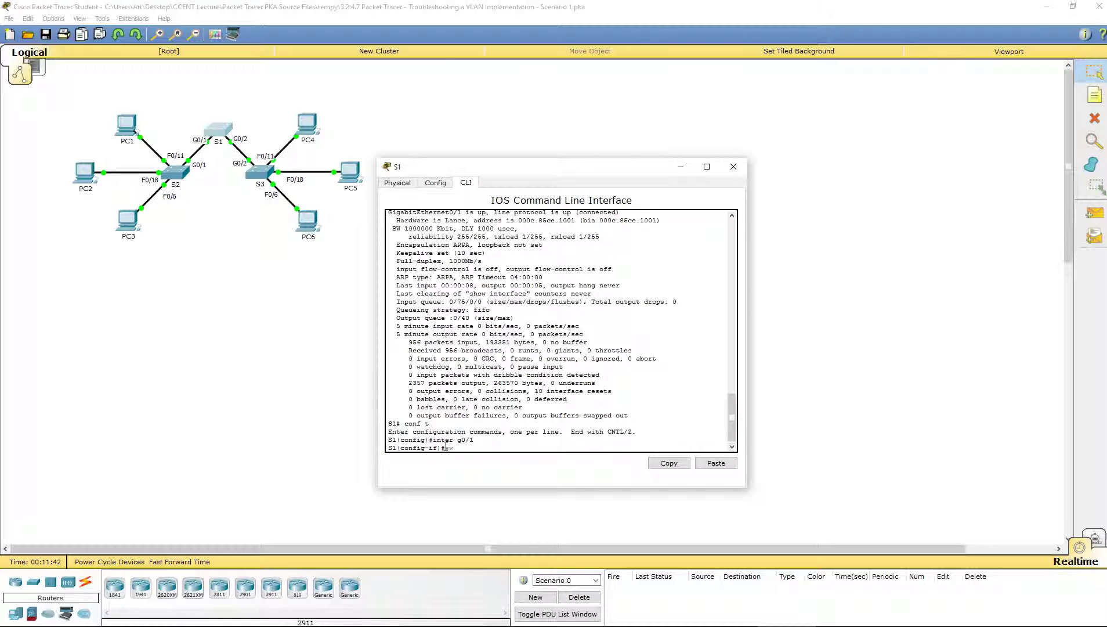
type("switchport mode trunk")
key("Return")
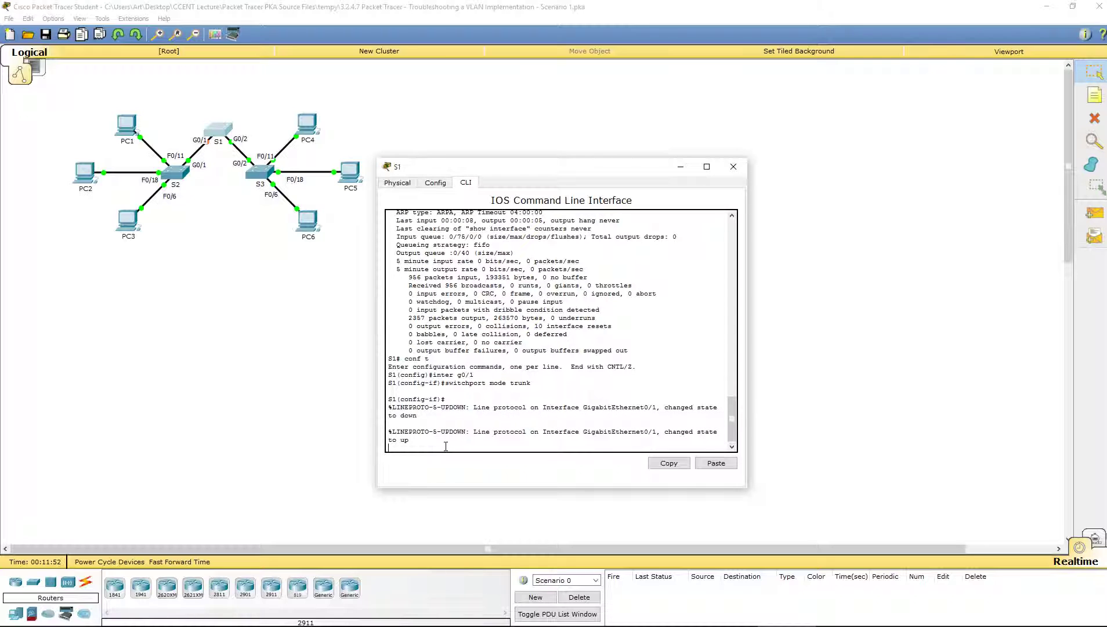
Step: Exit configuration mode twice, returning to S1's privileged prompt
key("Return")
key("Return")
key("Return")
key("Return")
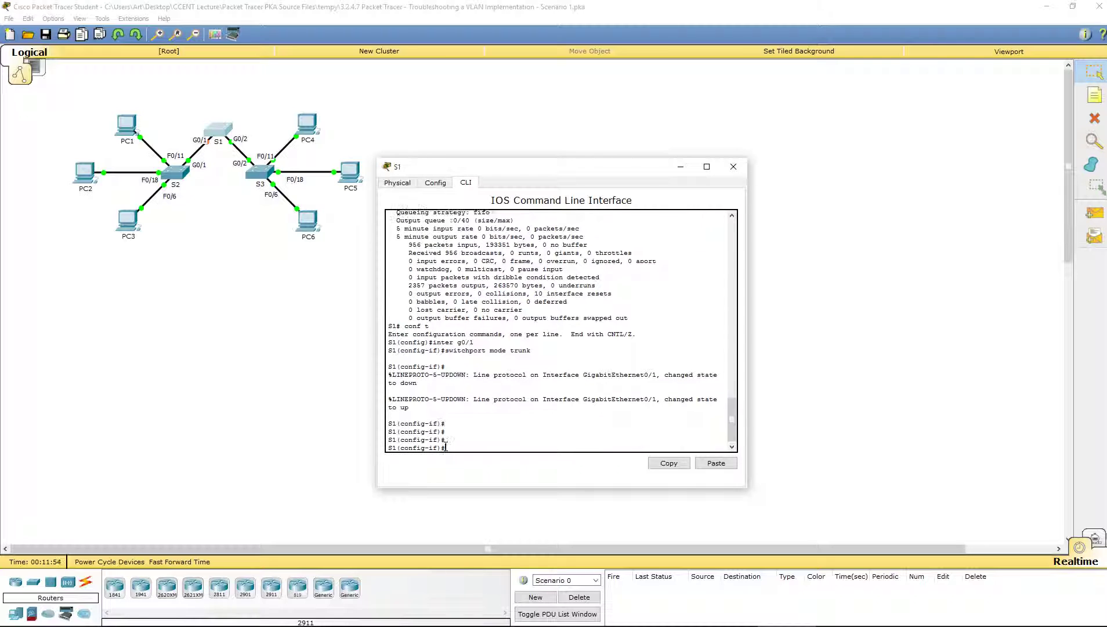
type("exit")
key("Return")
type("exit")
key("Return")
key("Return")
key("Return")
key("Return")
key("Return")
key("Return")
key("Return")
key("Return")
key("Return")
key("Return")
key("Return")
key("Return")
key("Return")
key("Return")
key("Return")
key("Return")
key("Return")
key("Return")
key("Return")
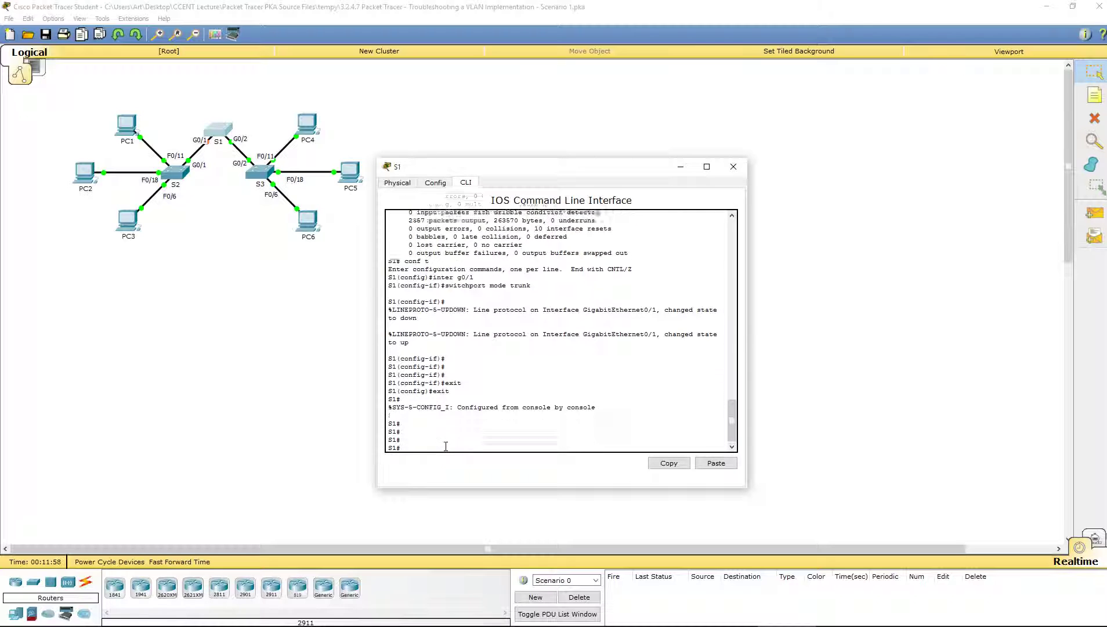
Step: Verify S1's Gig0/1 and Gig0/2 both trunk with native VLAN 99, then close S1
type("show int trunk")
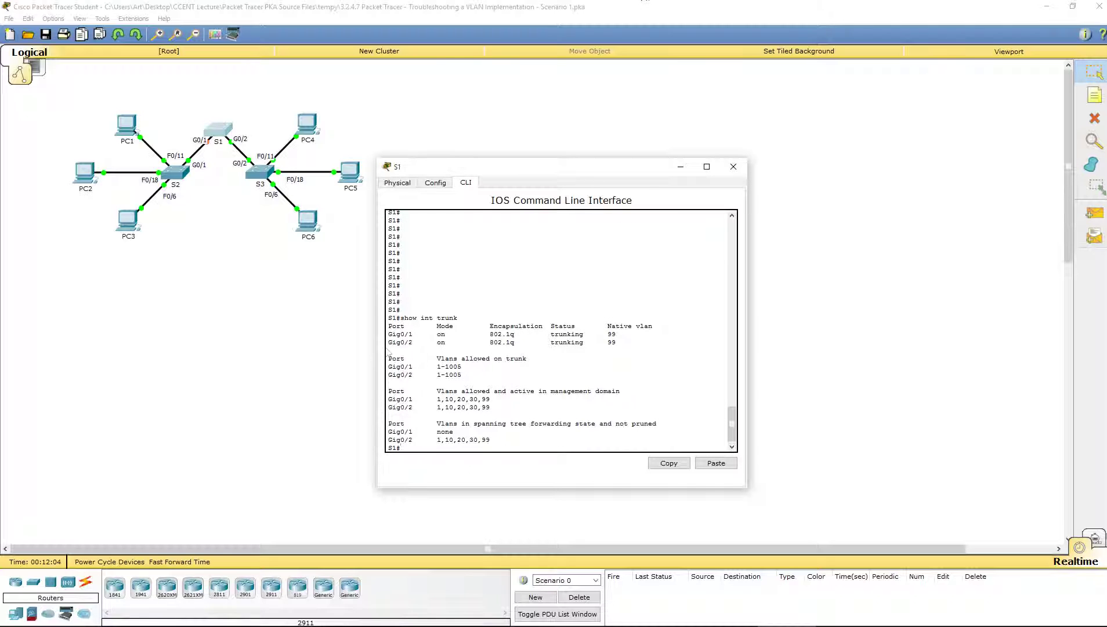
left_click_drag(388, 334, 638, 342)
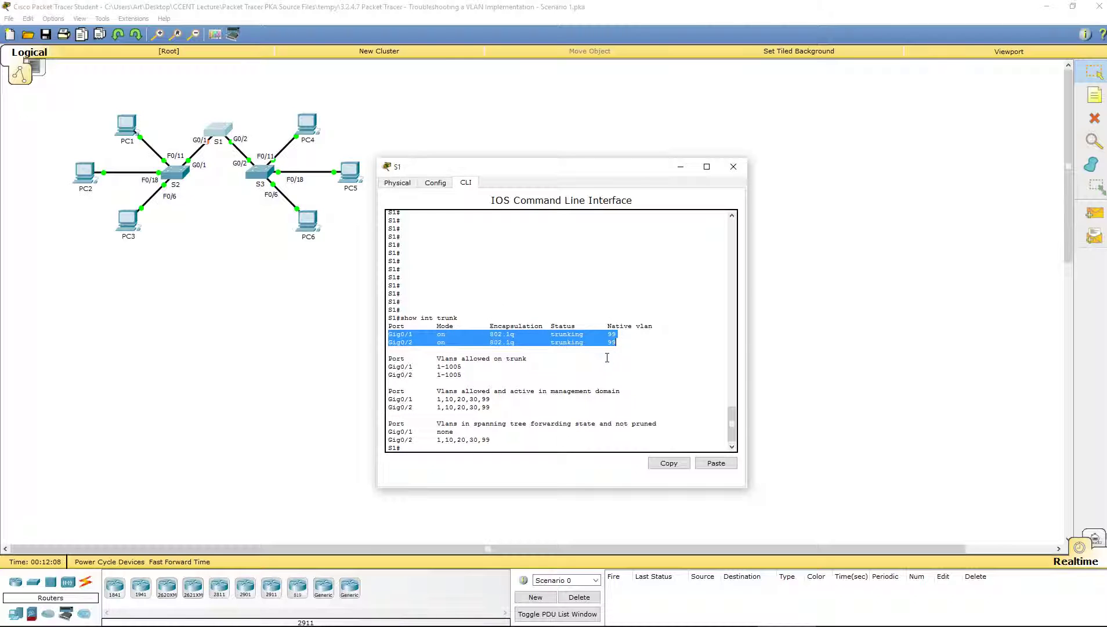
left_click(734, 167)
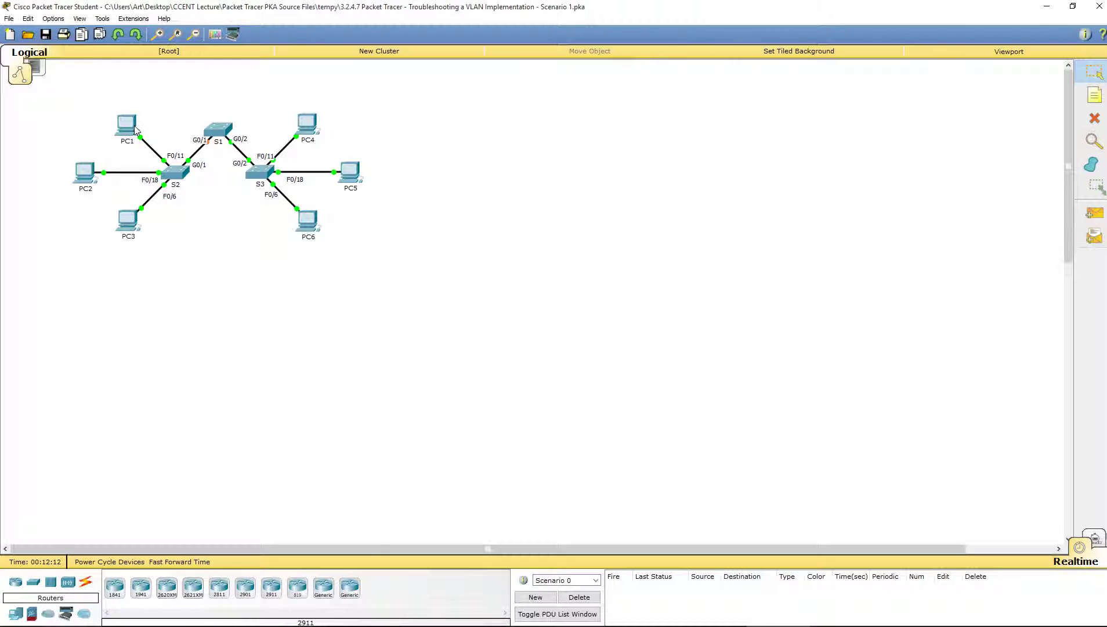
Step: Rerun PC1's ping to 172.17.10.24 twice, now receiving all 4 replies with 0% loss
left_click(132, 123)
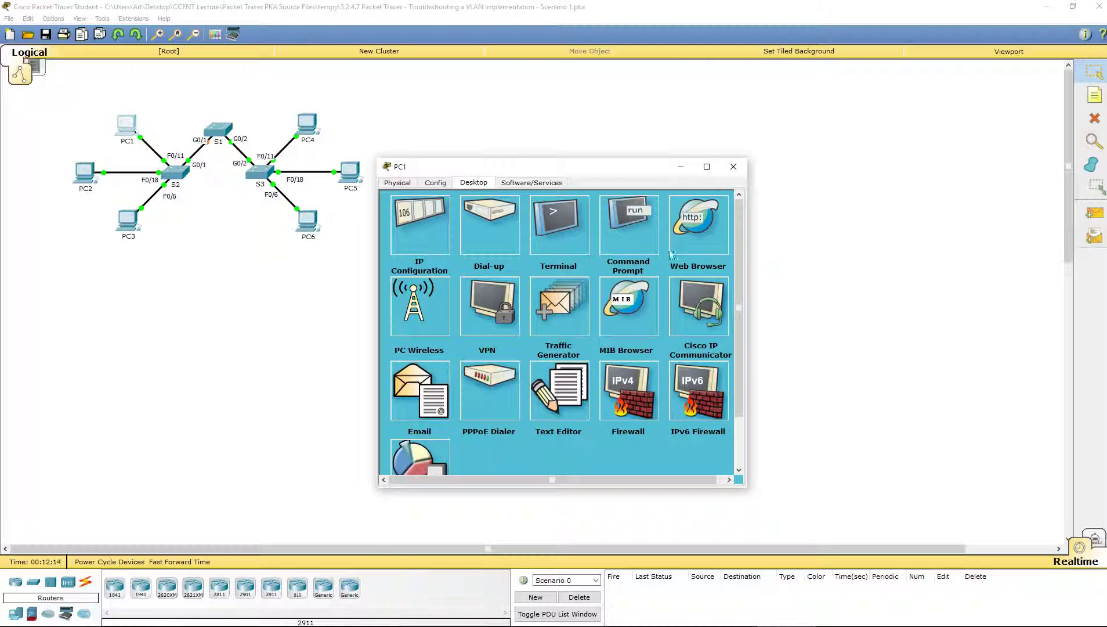
left_click(631, 232)
key("Up")
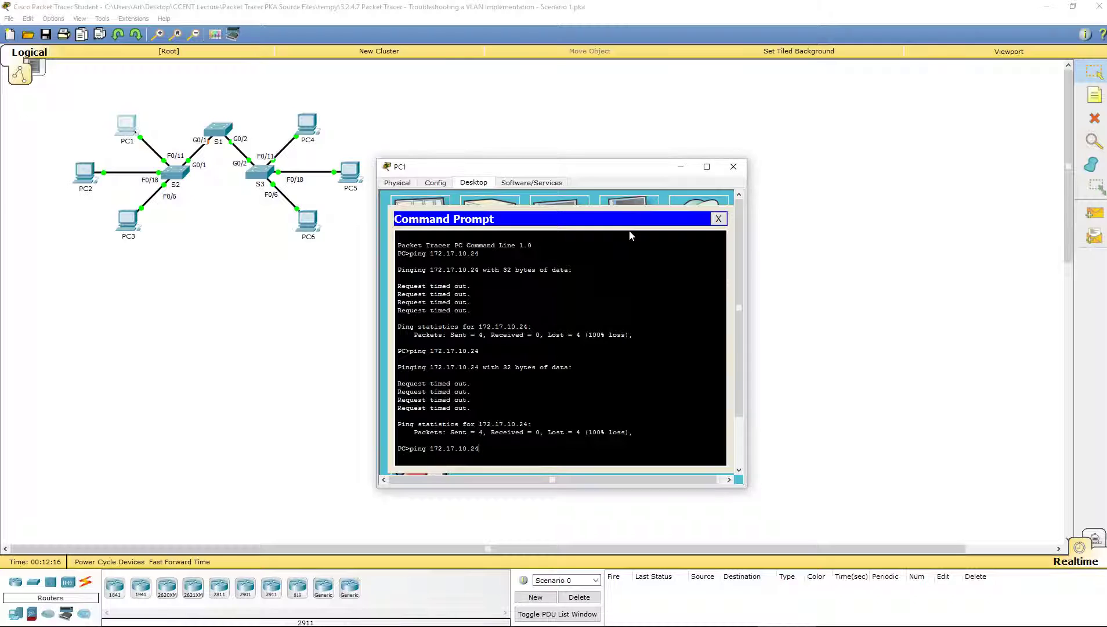
key("Return")
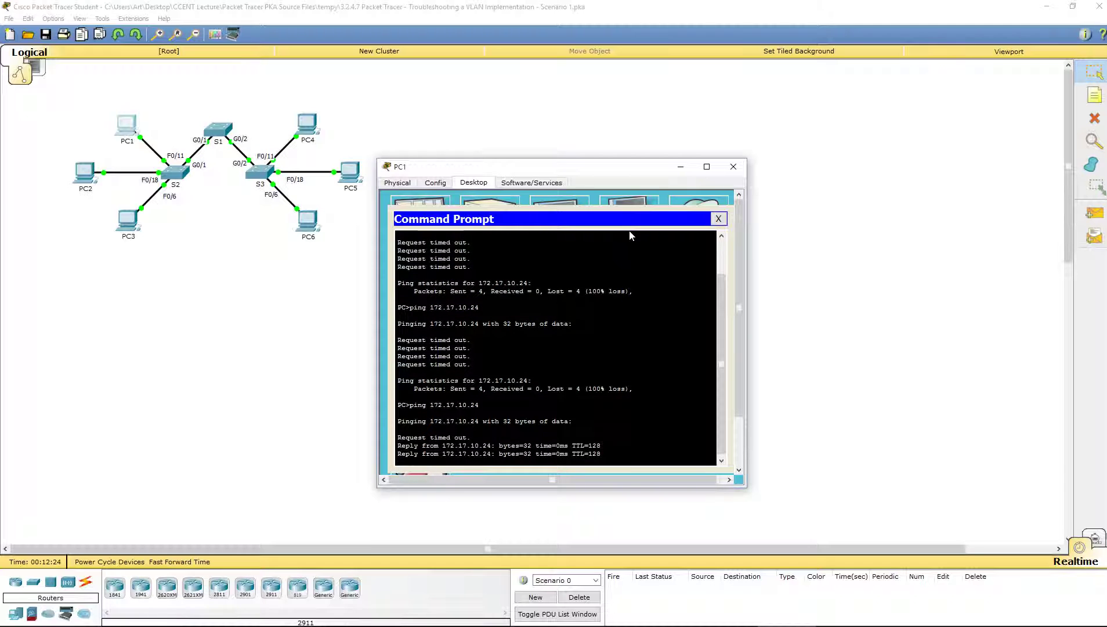
key("Up")
key("Return")
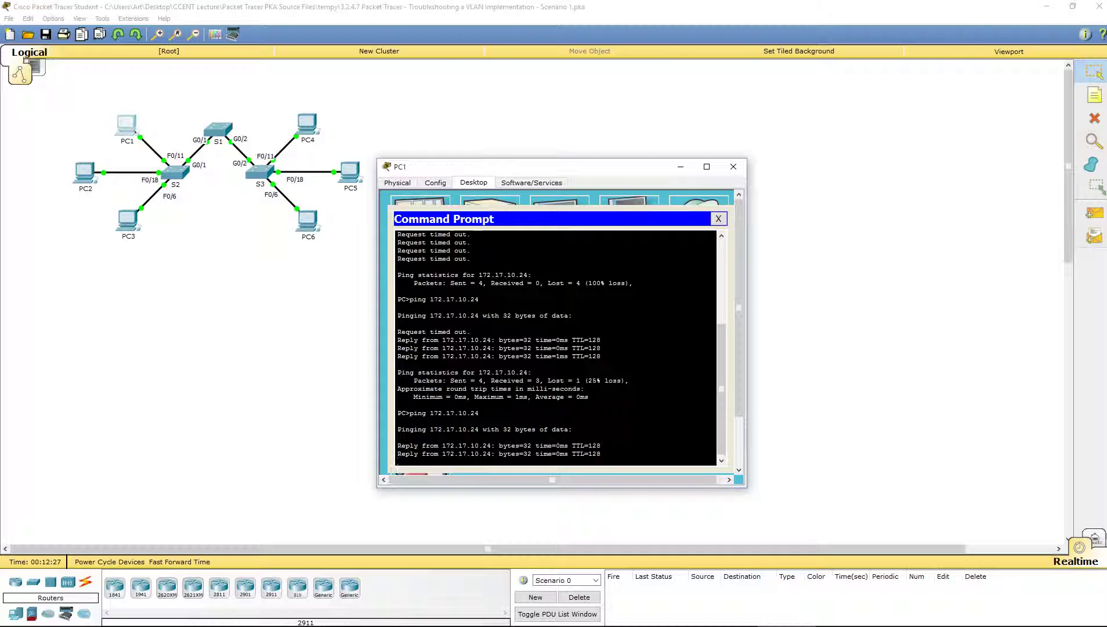
Step: Close PC1 and rerun PC2's ping to 172.17.20.25, which still shows 100% loss
left_click(733, 167)
left_click(85, 172)
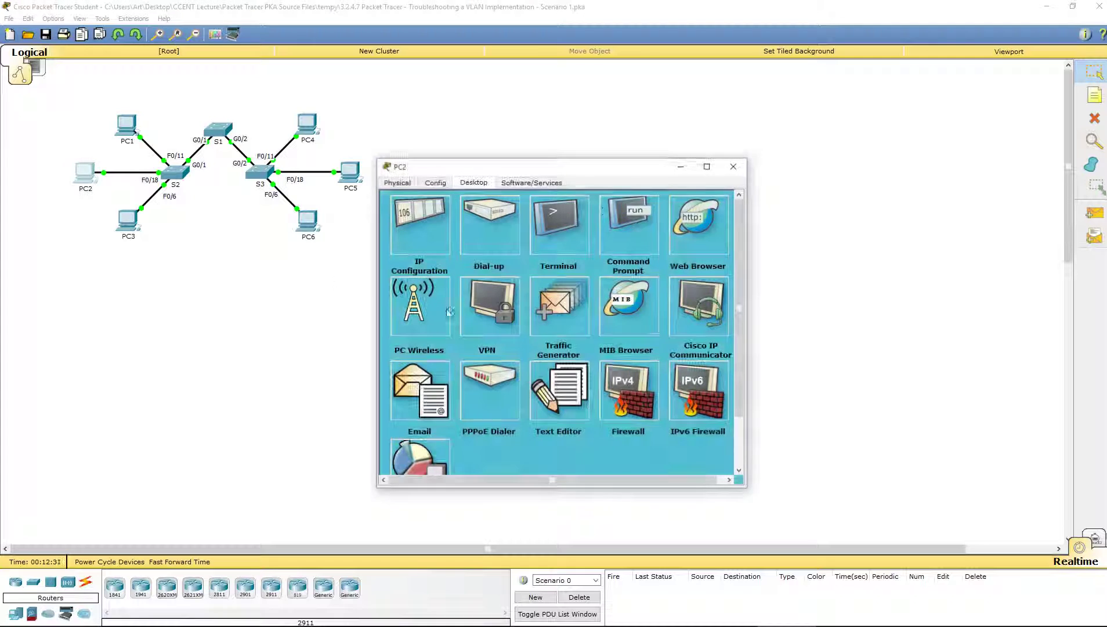
left_click(615, 214)
key("Up")
key("Return")
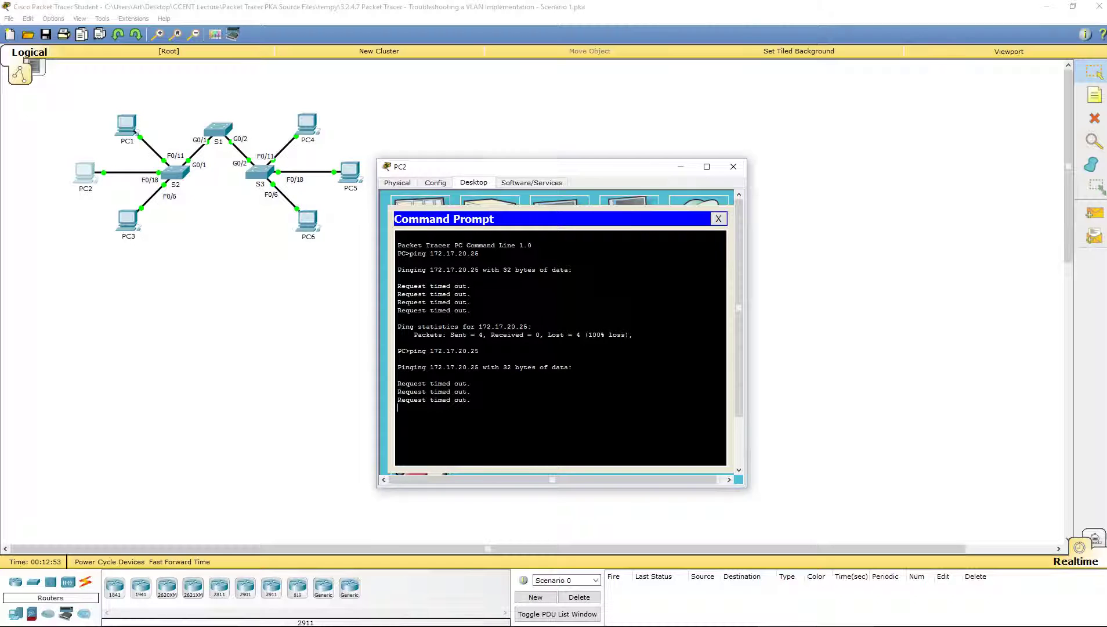
left_click(259, 331)
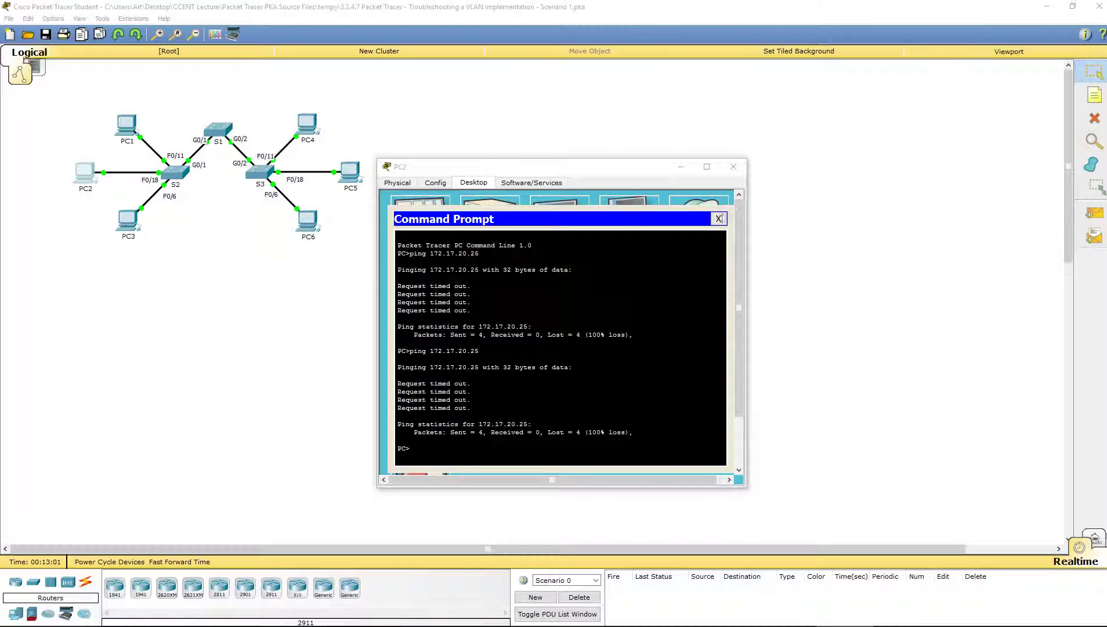
Step: Run show vlan on switch S2 to list its VLANs and ports
left_click(732, 167)
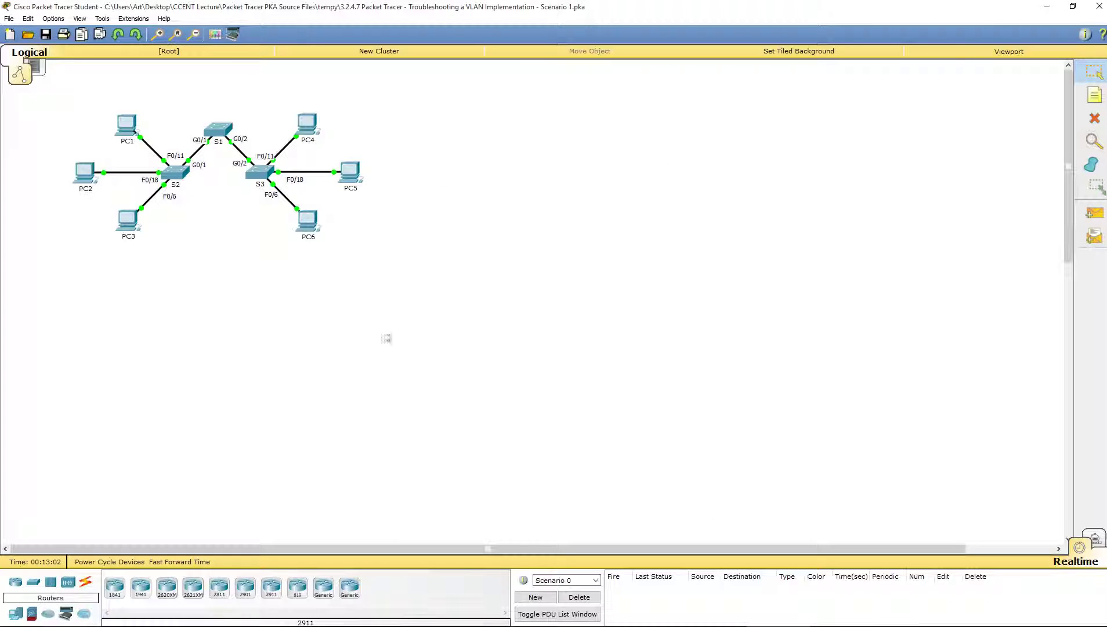
left_click(175, 174)
key("Return")
key("Return")
key("Return")
key("Return")
type("show vlan")
key("Return")
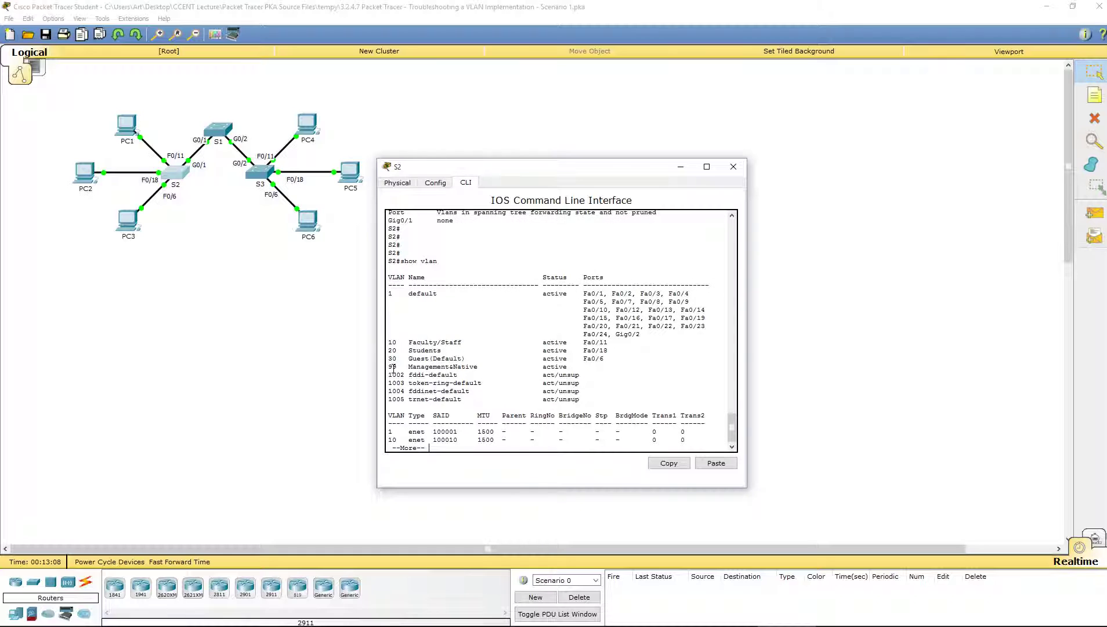
key("space")
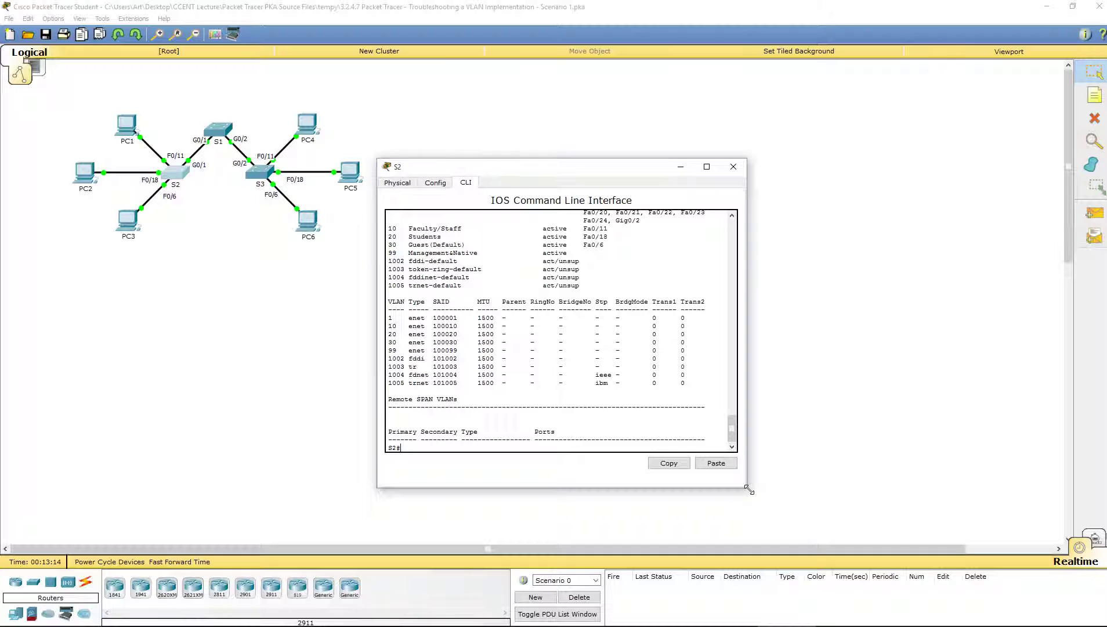
Step: Enlarge S2's console and highlight the Students VLAN 20 row showing Fa0/18
left_click_drag(749, 489, 915, 602)
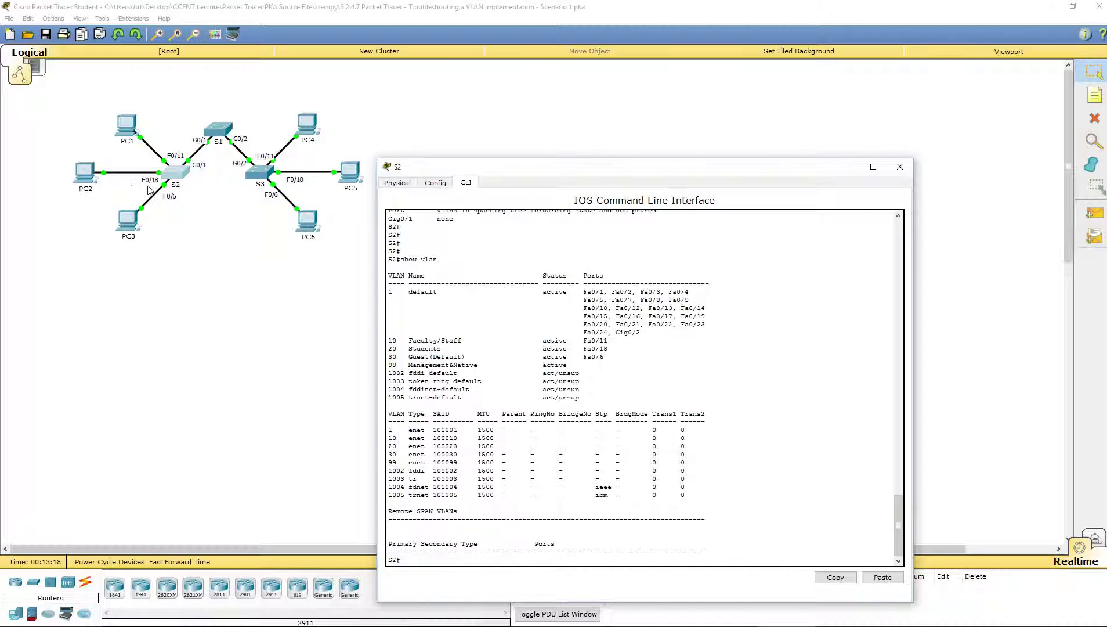
left_click_drag(393, 349, 620, 348)
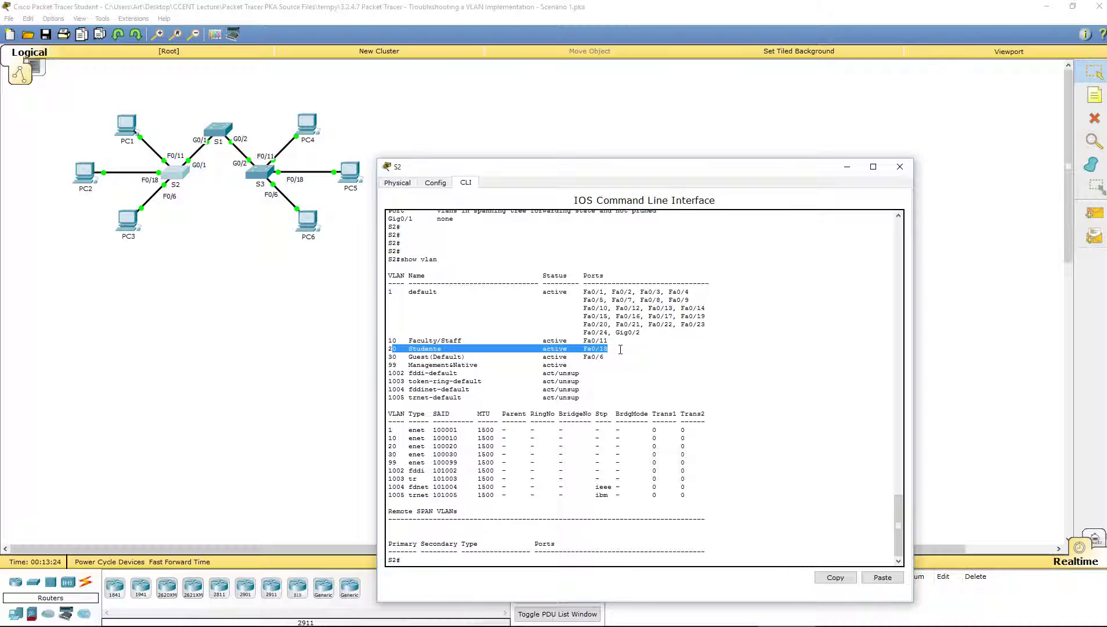
left_click(620, 349)
left_click_drag(621, 349, 381, 348)
Step: Check PC2's IP configuration: static 172.17.20.22 with mask 255.255.255.0
left_click(900, 167)
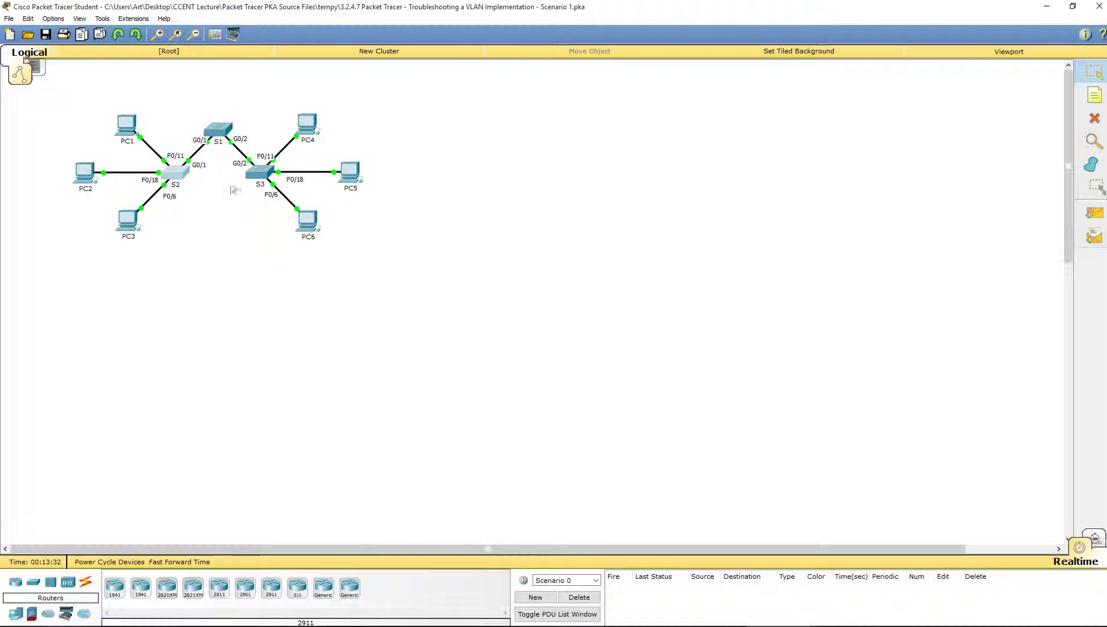
left_click(84, 172)
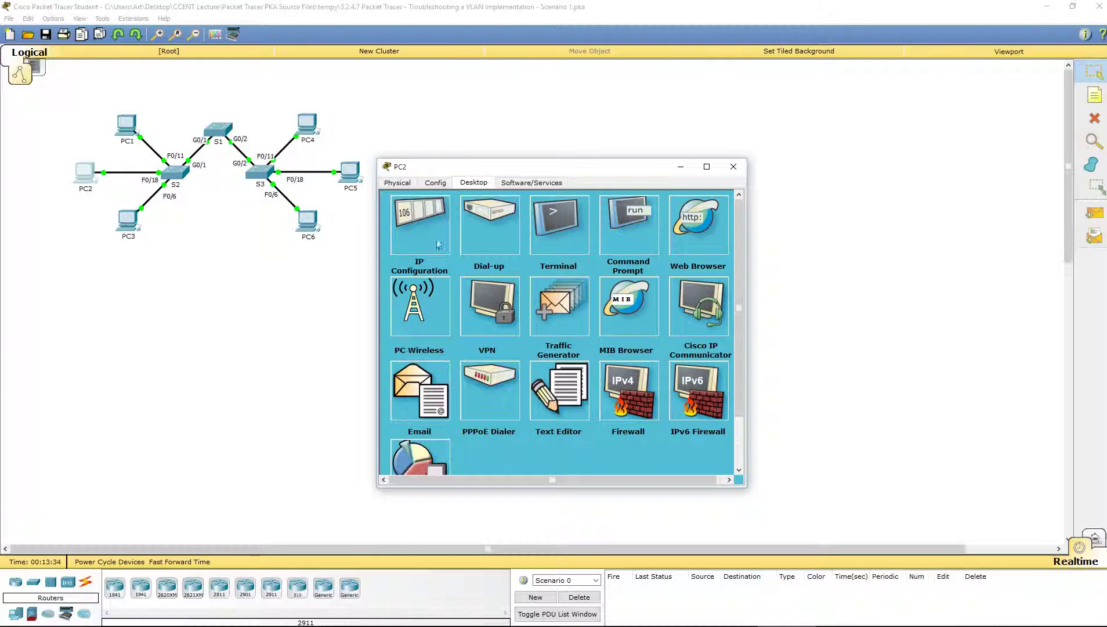
left_click(417, 238)
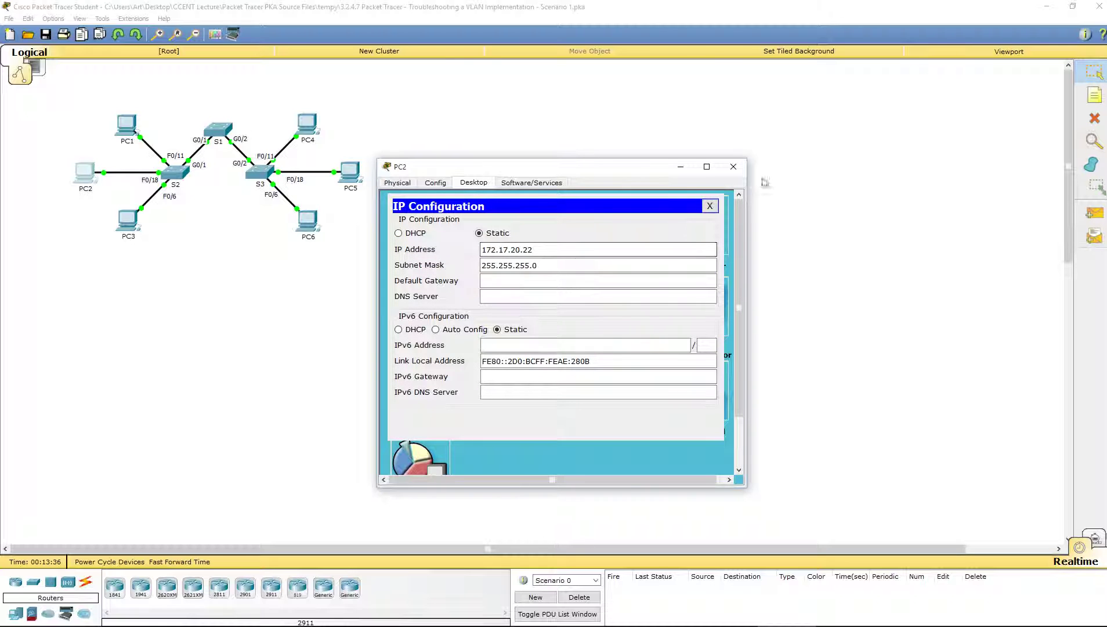
left_click(733, 167)
Step: Rerun PC2's ping to 172.17.20.25, which still times out
left_click(87, 171)
left_click(620, 230)
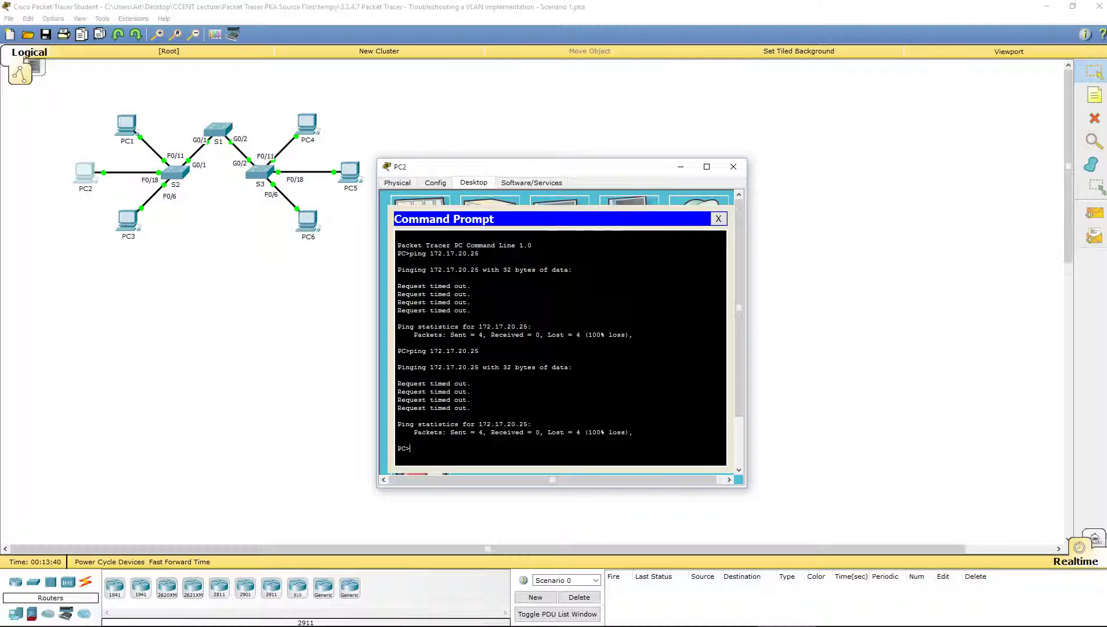
key("Up")
key("Return")
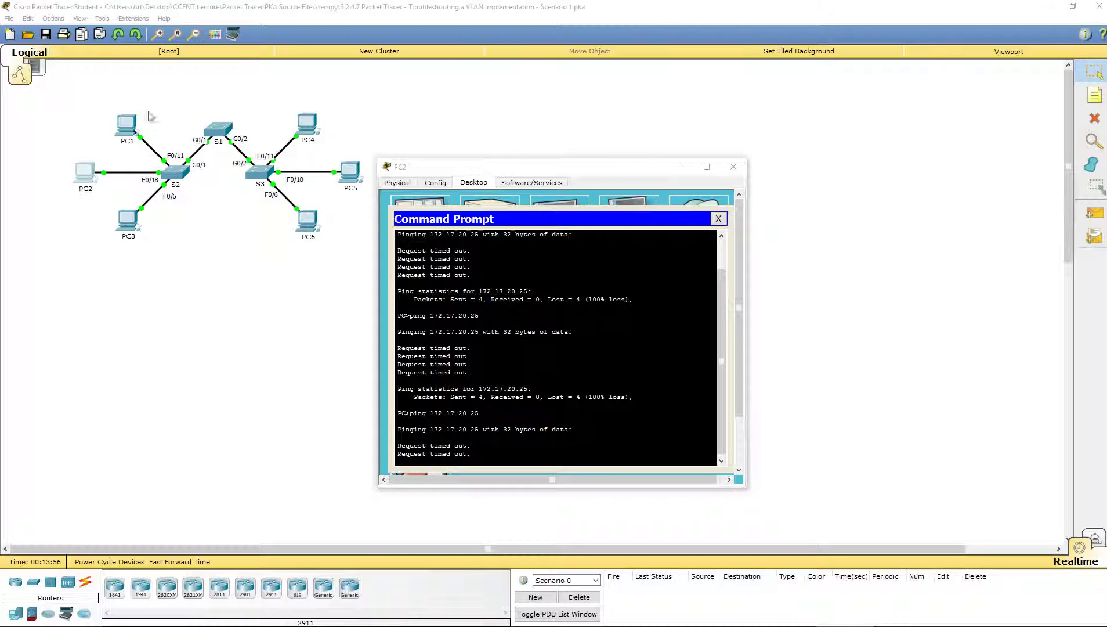
Step: Run show vlan on S3 and highlight Fa0/18 in Students VLAN 20
left_click(734, 166)
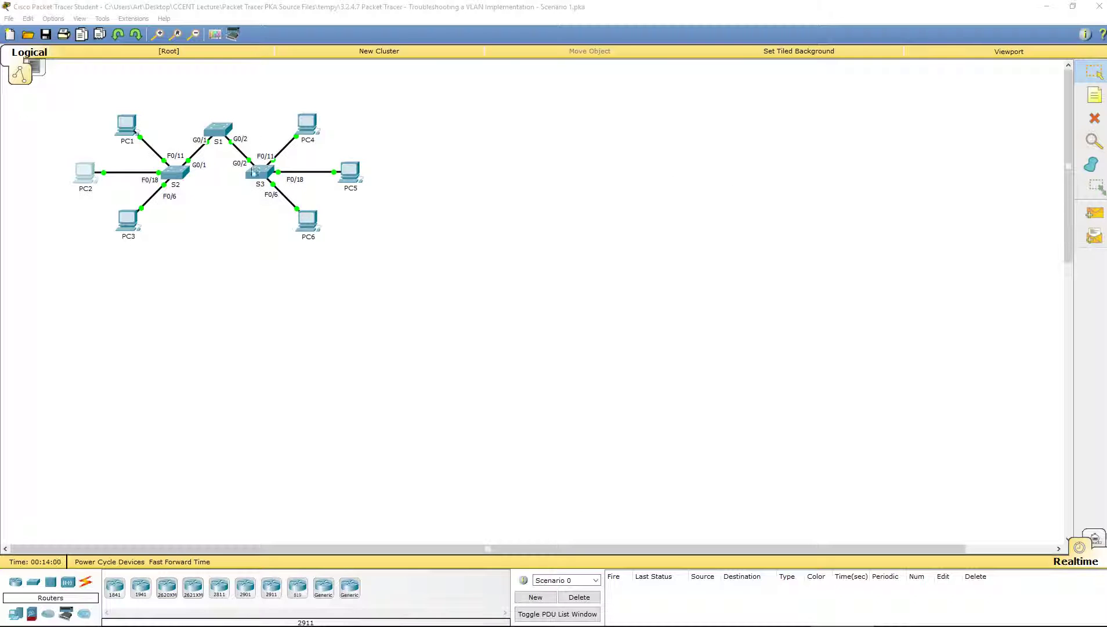
left_click(256, 174)
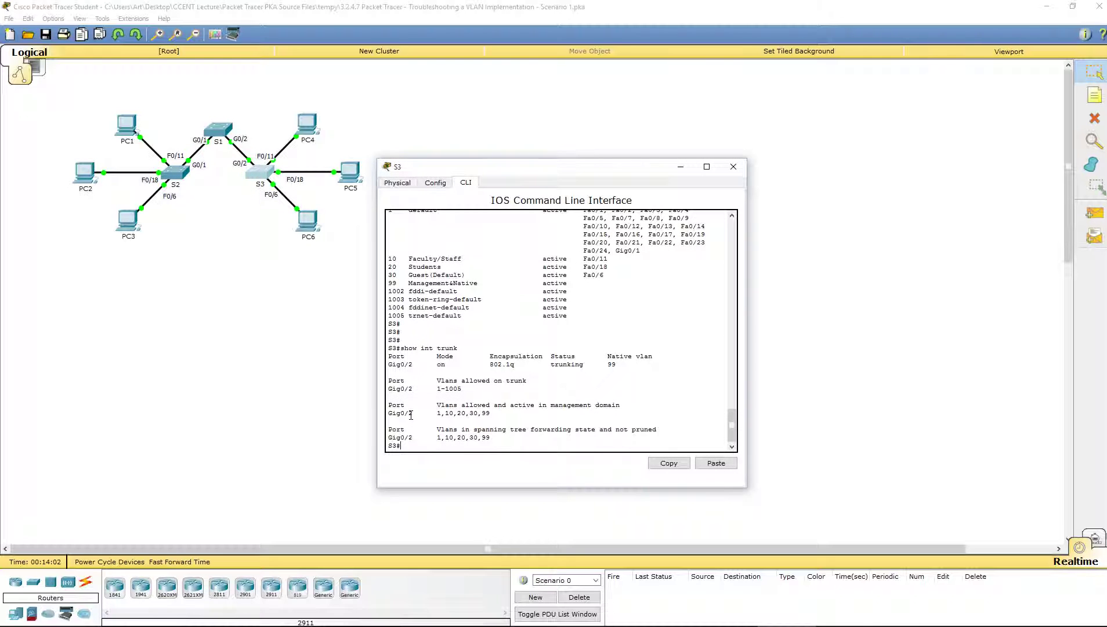
key("Return")
key("Return")
key("Return")
key("Return")
key("Return")
type("show")
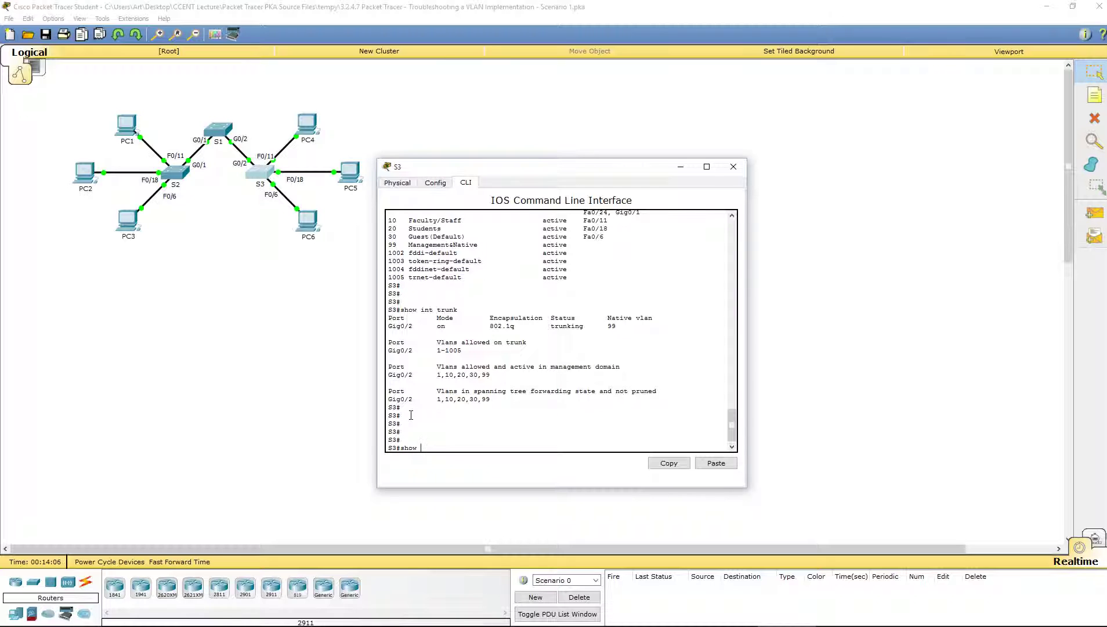
type(" vlan")
key("Return")
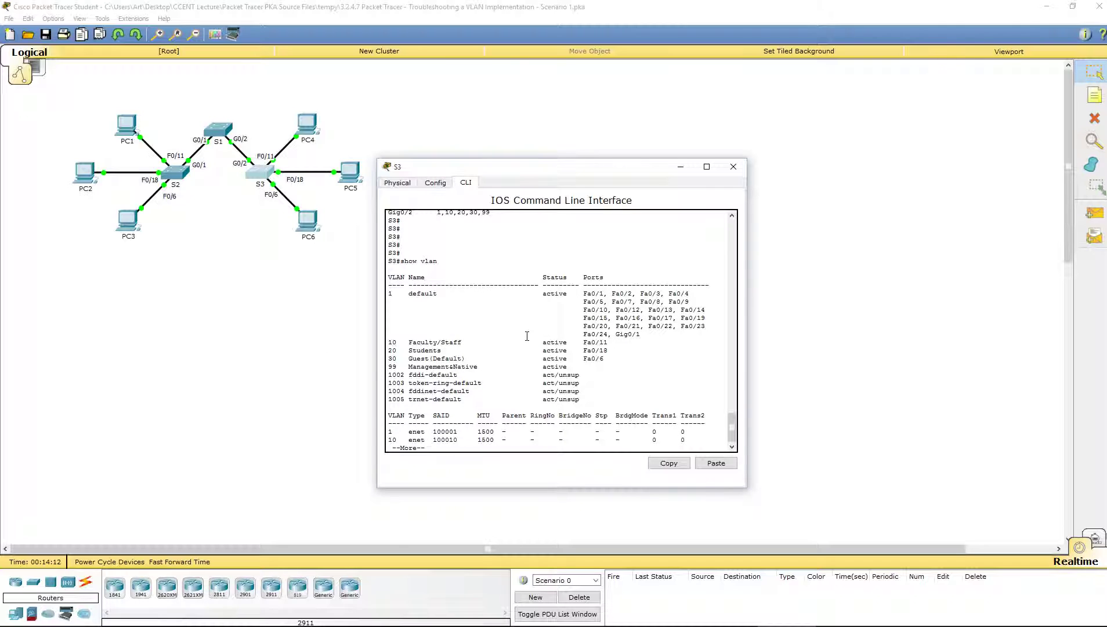
left_click_drag(611, 350, 388, 351)
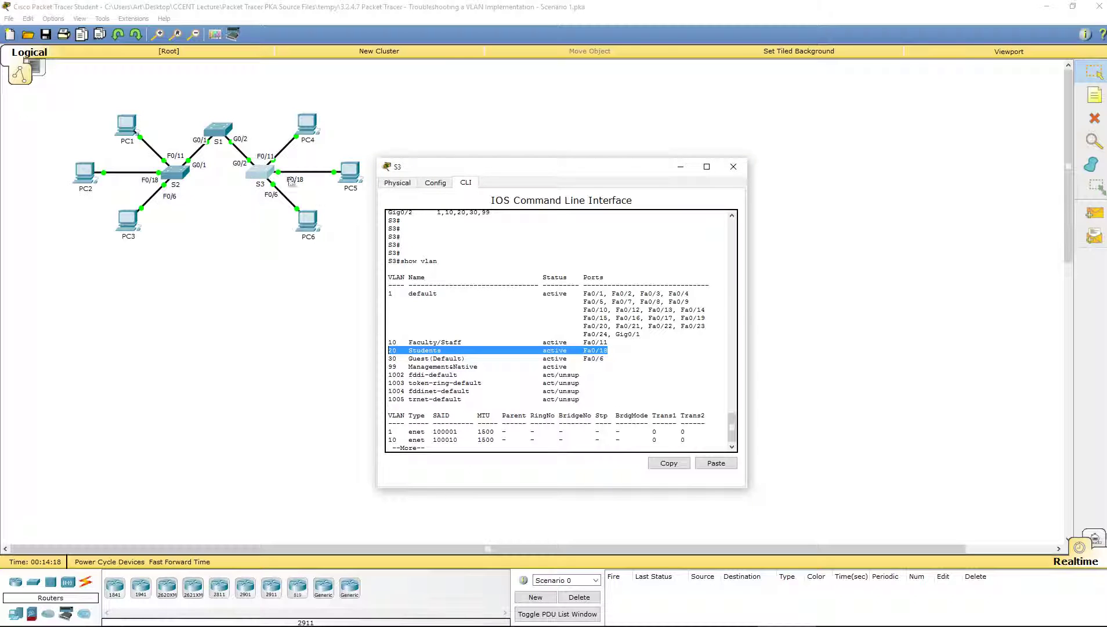
Step: Confirm PC5's IP configuration is 172.17.20.25 with mask 255.255.255.0
left_click(734, 167)
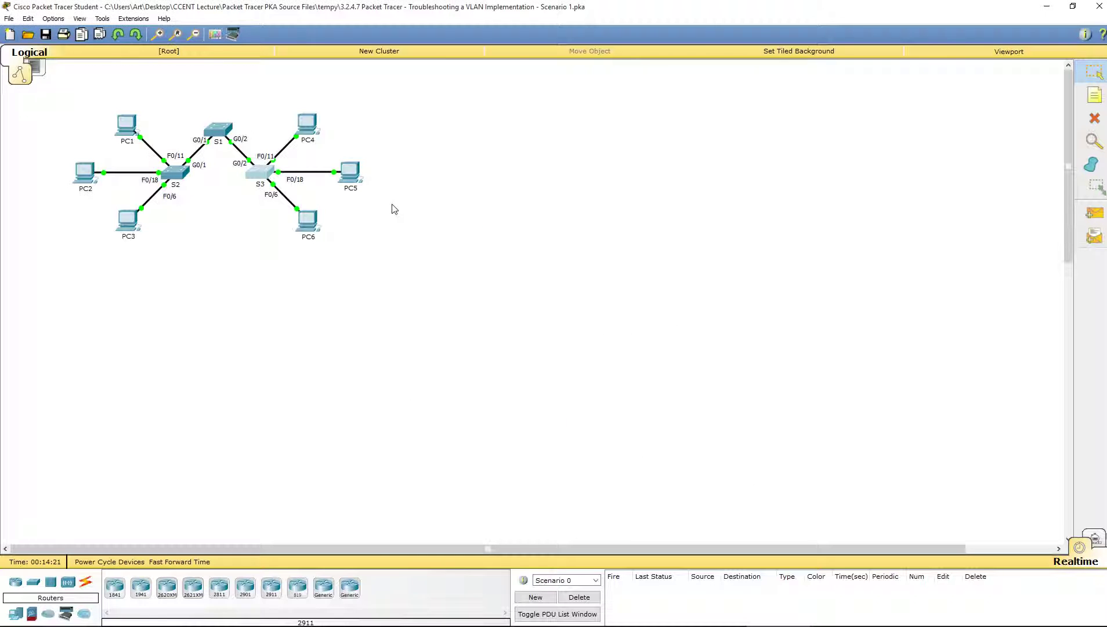
left_click(349, 177)
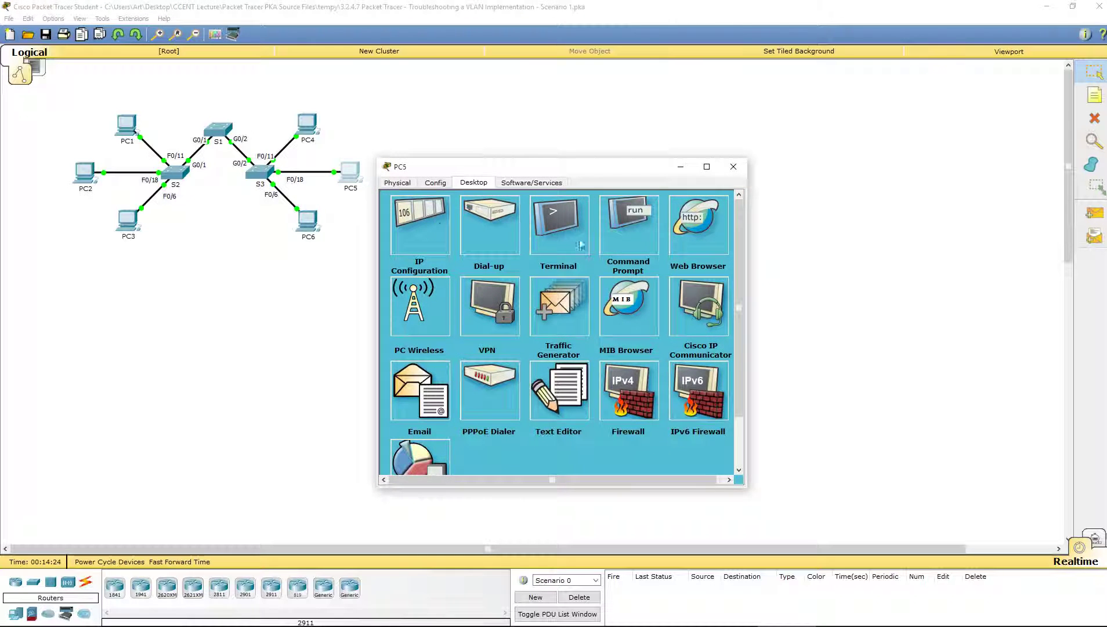
left_click(432, 241)
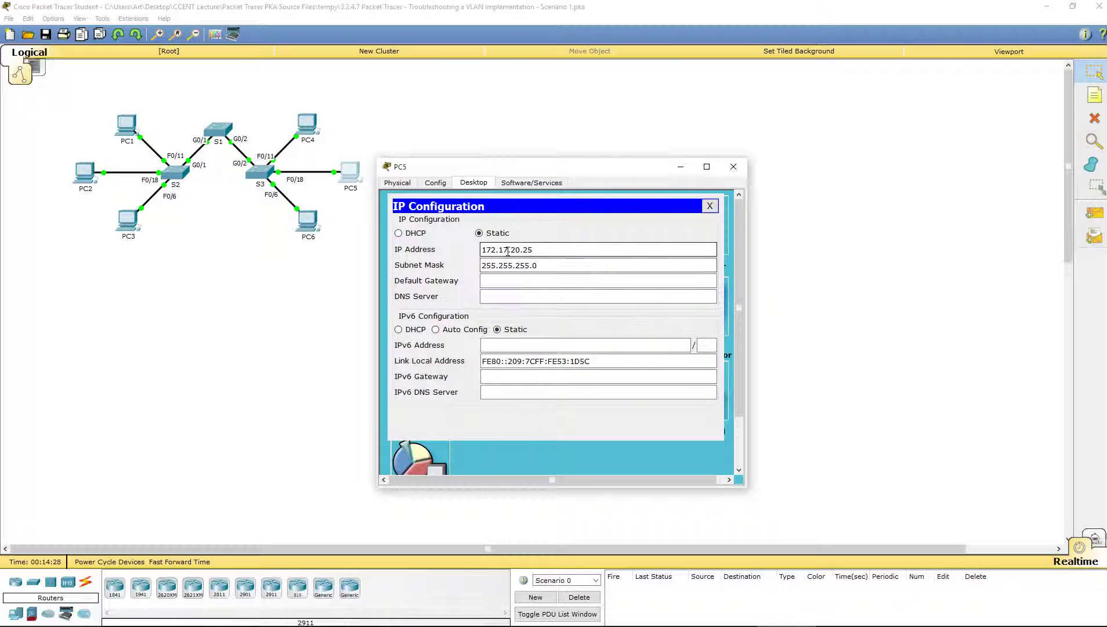
left_click(733, 167)
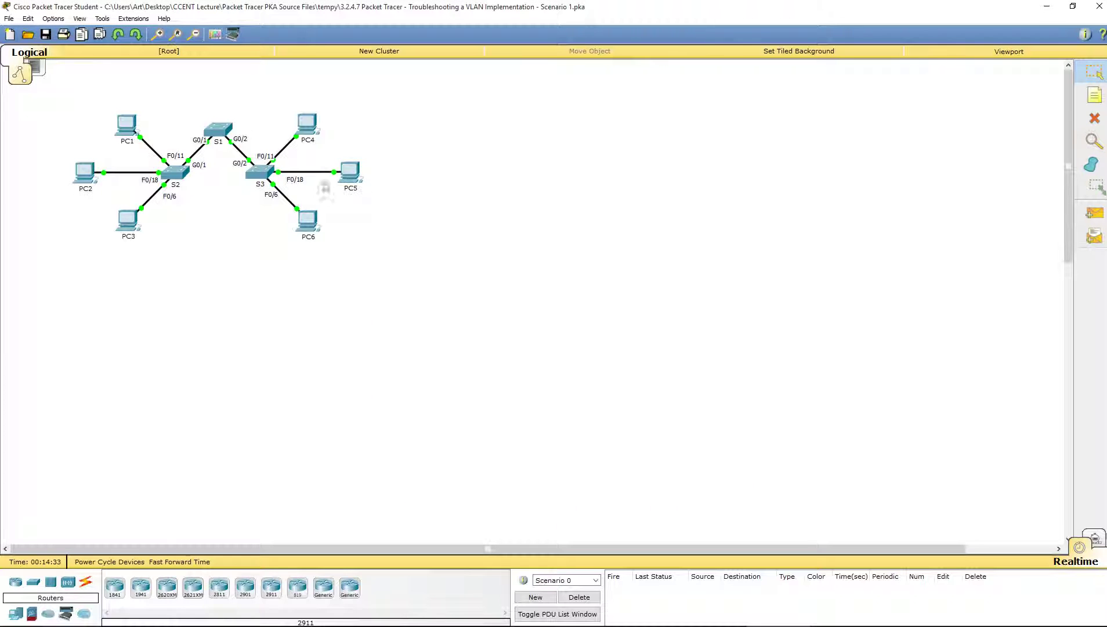
Step: Rerun PC2's ping to 172.17.20.25, which still times out with 100% loss
left_click(85, 171)
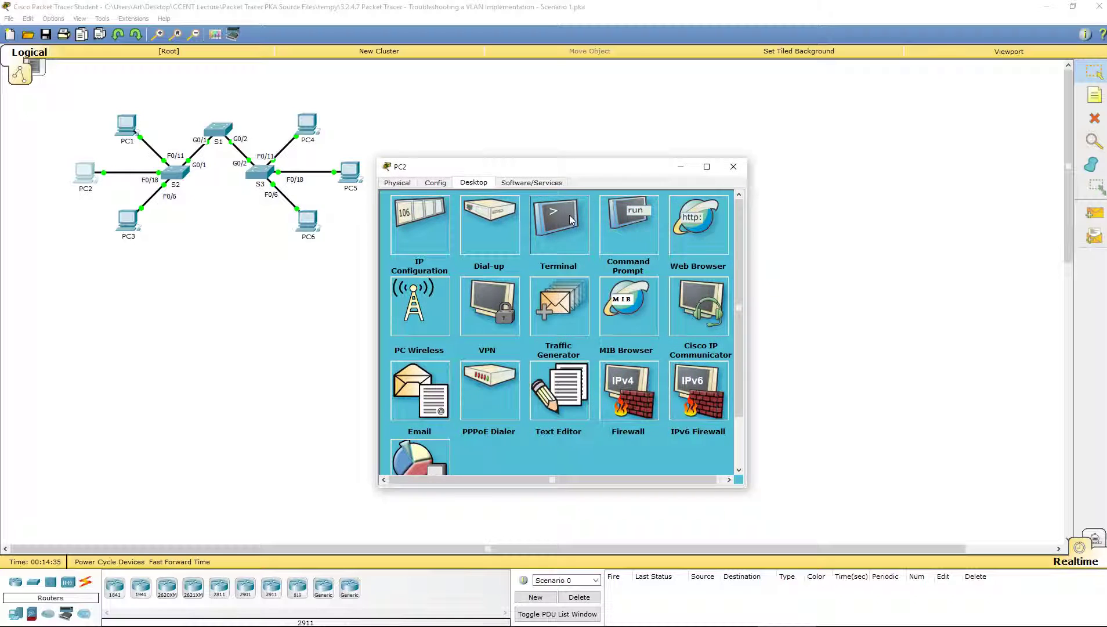
left_click(615, 232)
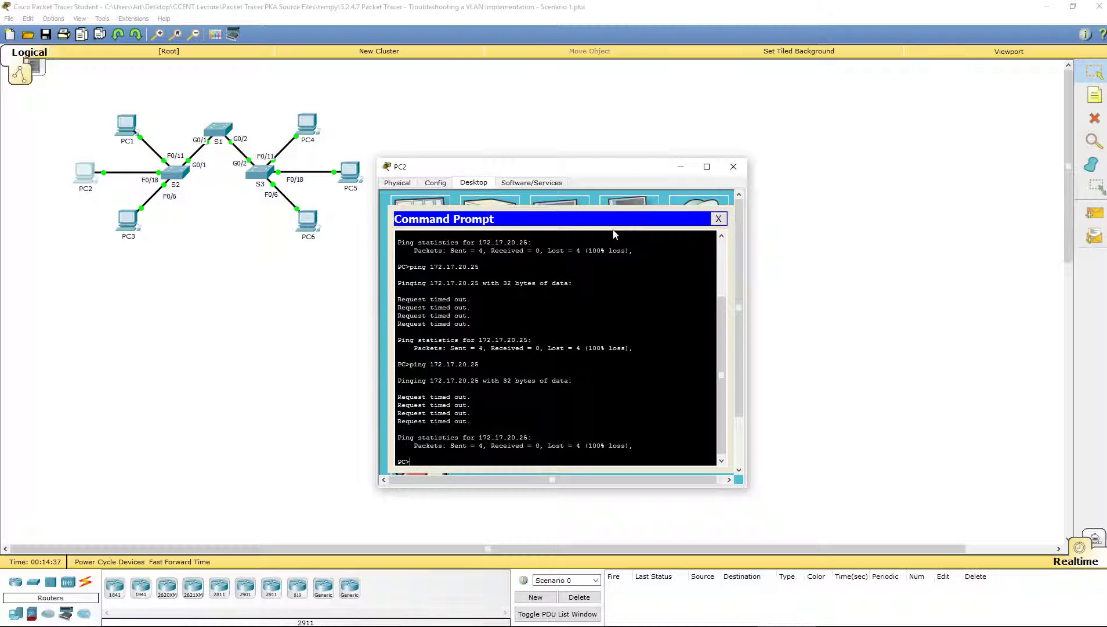
key("Up")
key("Return")
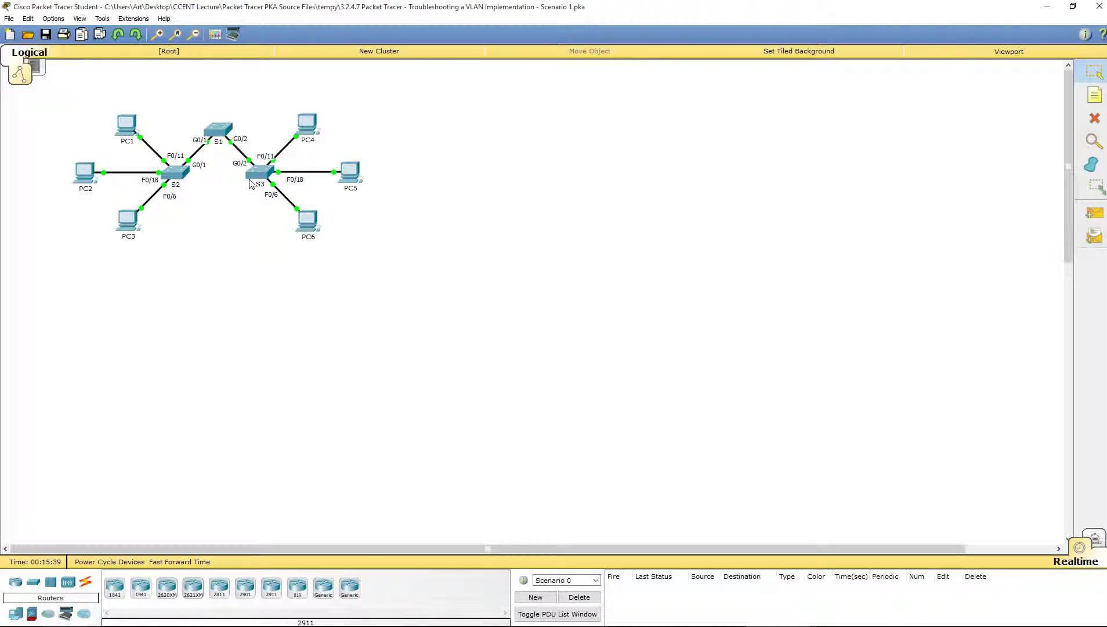
Step: Run show int fa0/18 on S3, revealing the port is down (disabled)
left_click(251, 184)
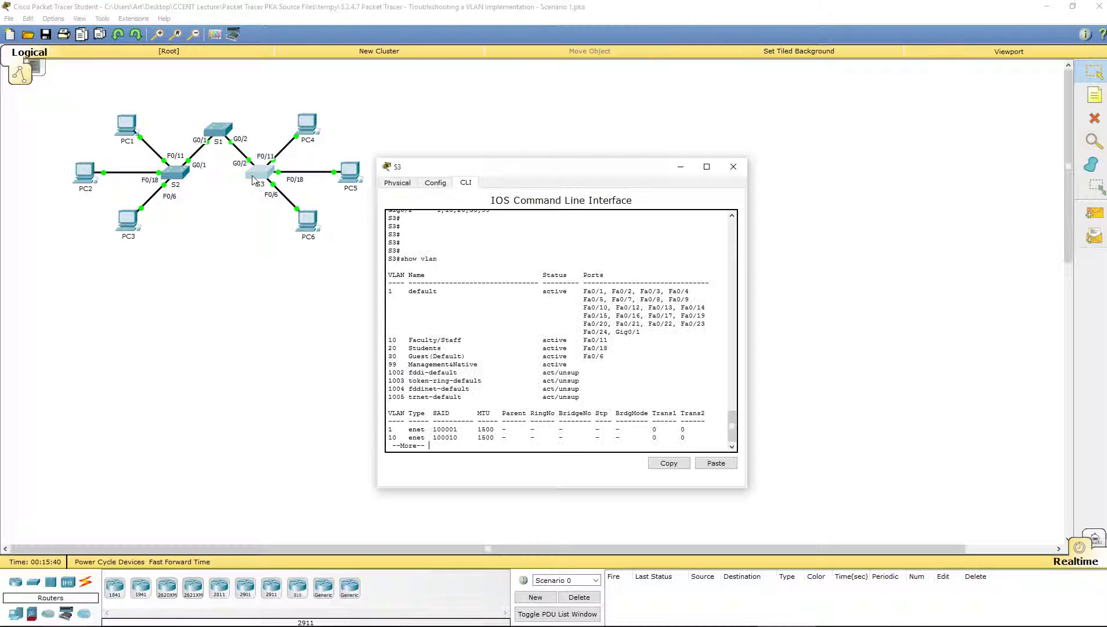
key("space")
type("show")
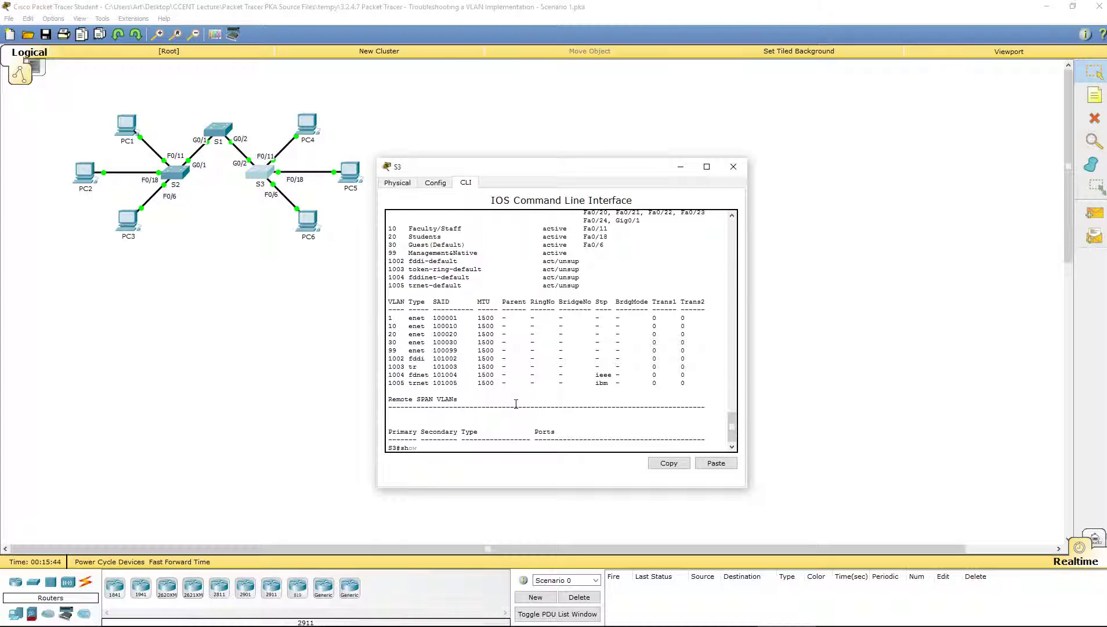
type(" int fa0/18")
key("Return")
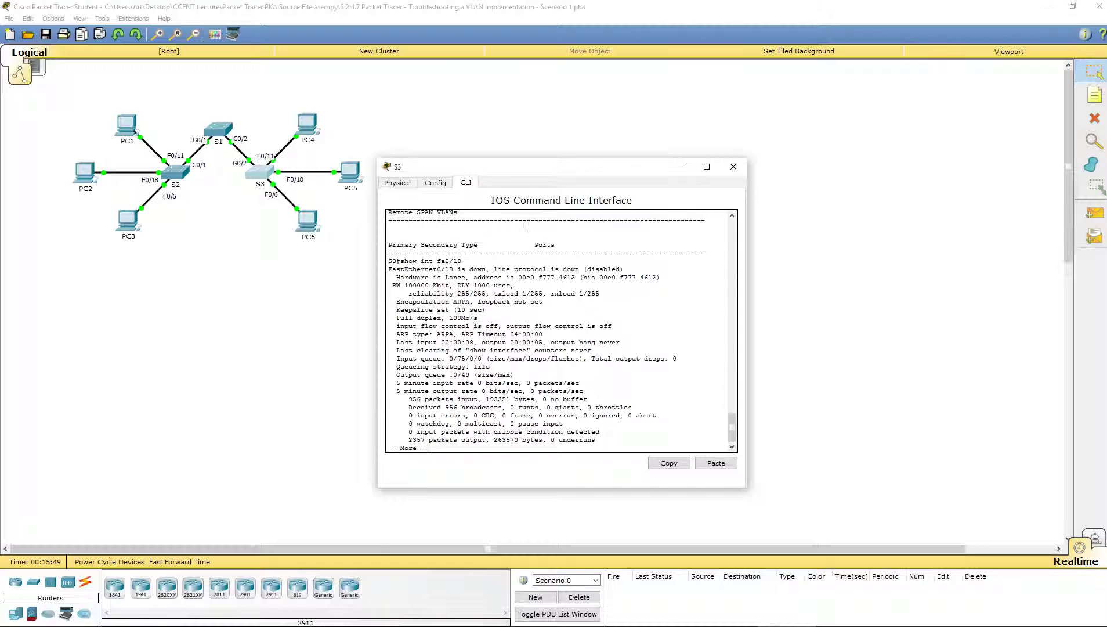
left_click_drag(441, 269, 633, 269)
left_click(445, 444)
key("space")
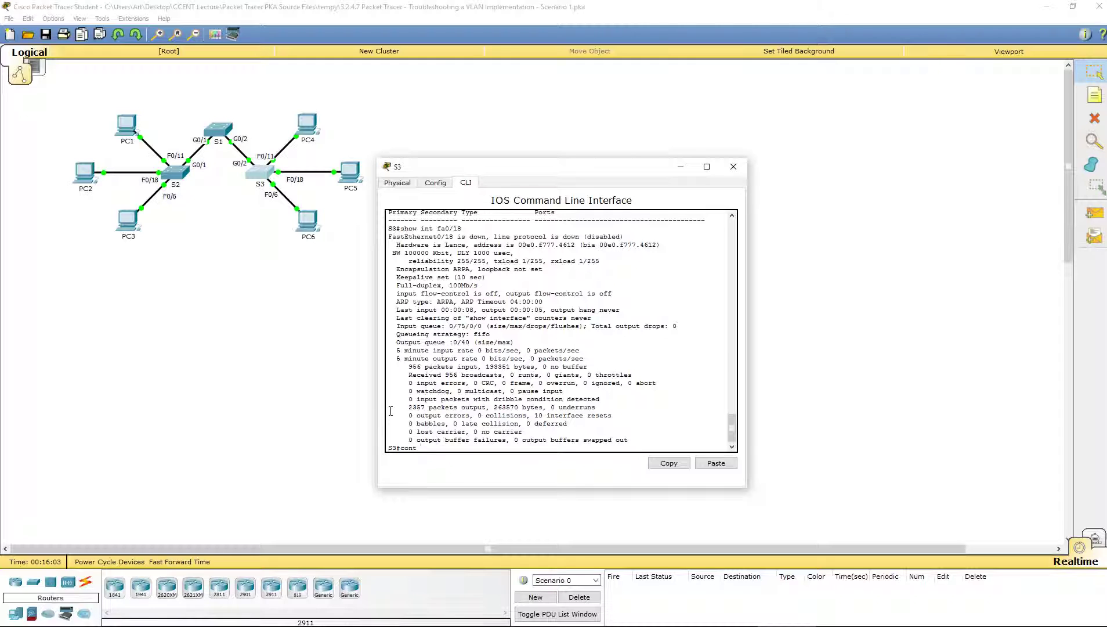
Step: Enter configuration mode and enable S3's Fa0/18 with no shutdown
key("BackSpace")
key("Return")
type("inter")
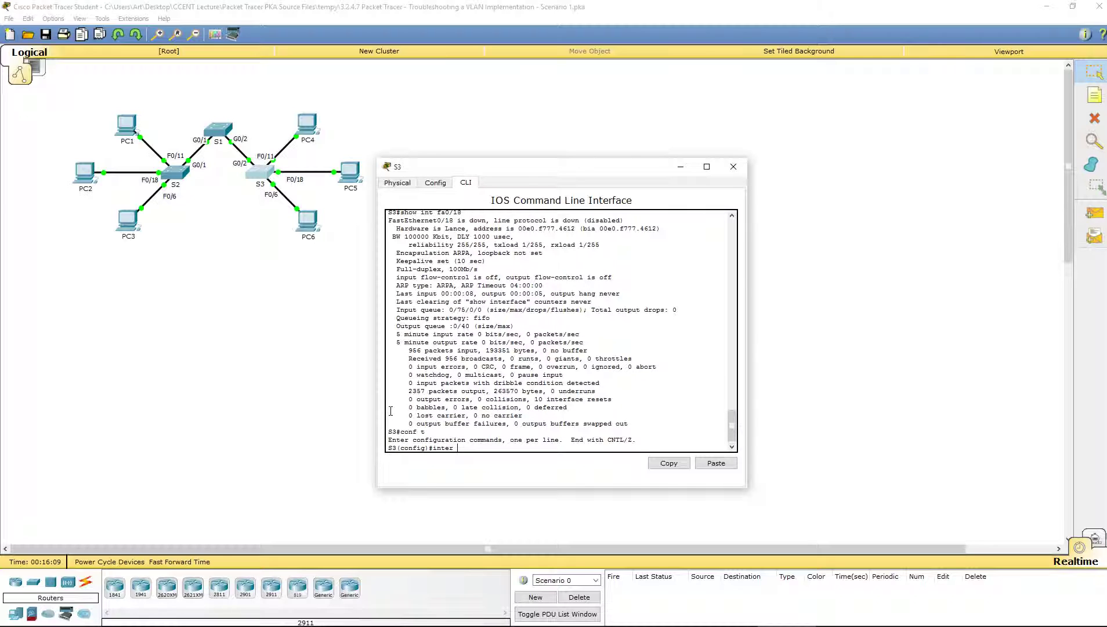
type(" fas")
type("/18")
key("Return")
type("no shut")
key("Return")
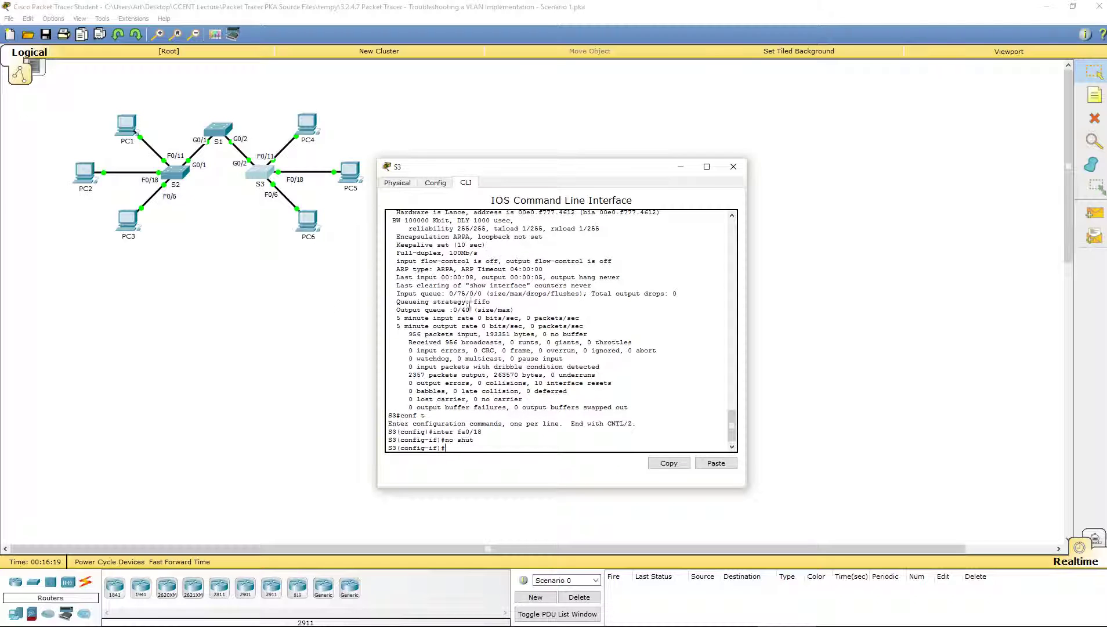
left_click(734, 167)
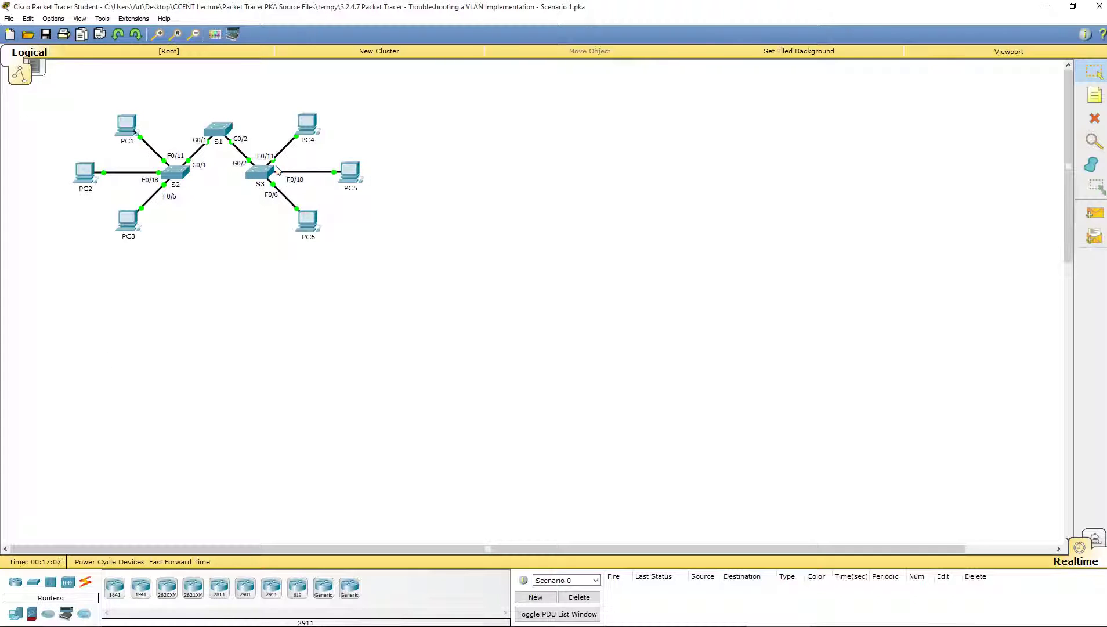
Step: Reattach PC5's cable to S3 port FastEthernet0/18 instead of Fa0/17
mouse_move(320, 174)
left_click(264, 173)
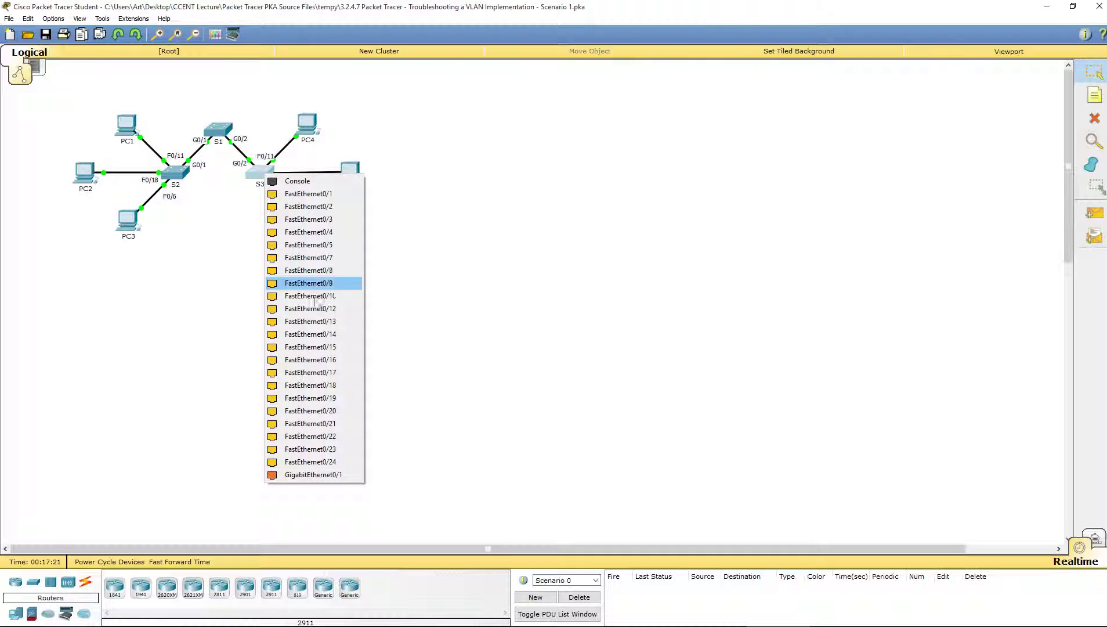
left_click(320, 386)
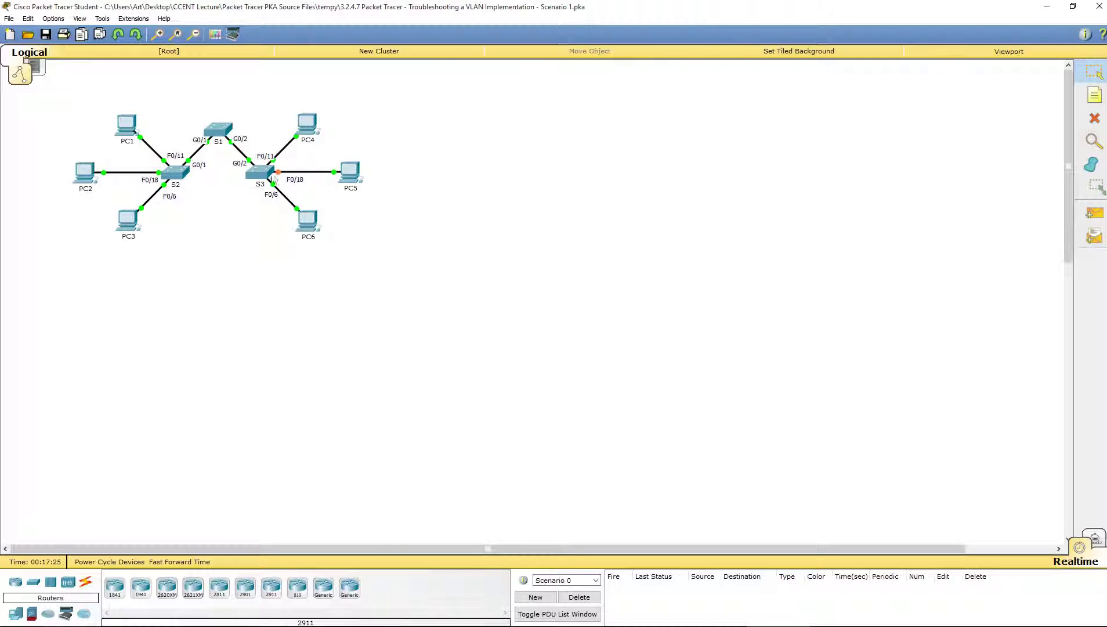
left_click(85, 171)
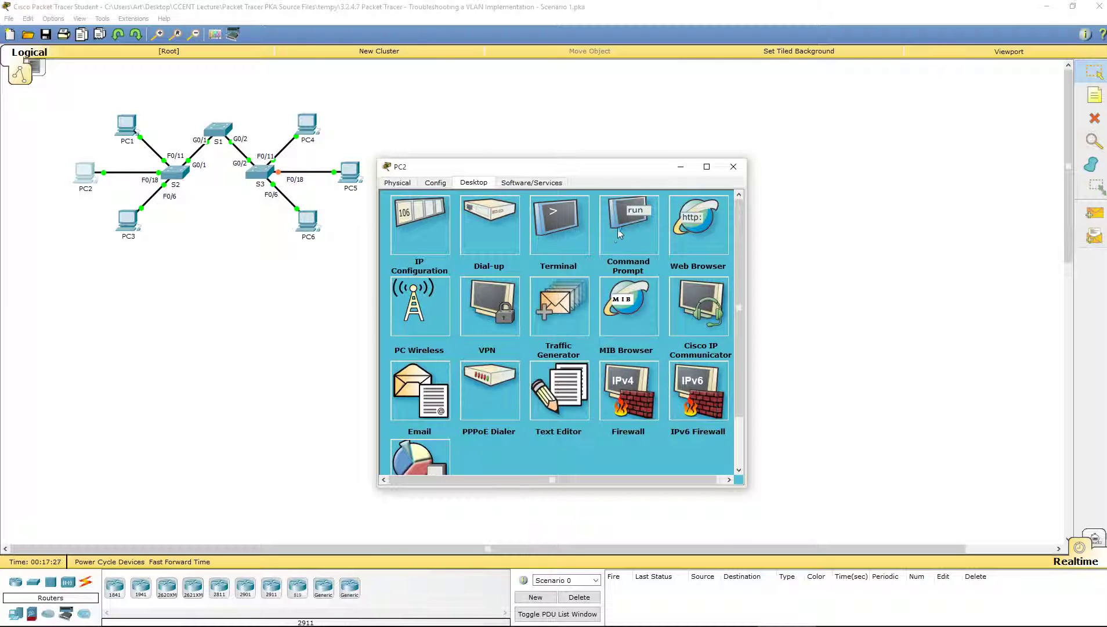
Step: Rerun PC2's ping to 172.17.20.25 until it gets four replies with 0% loss
left_click(618, 231)
key("Up")
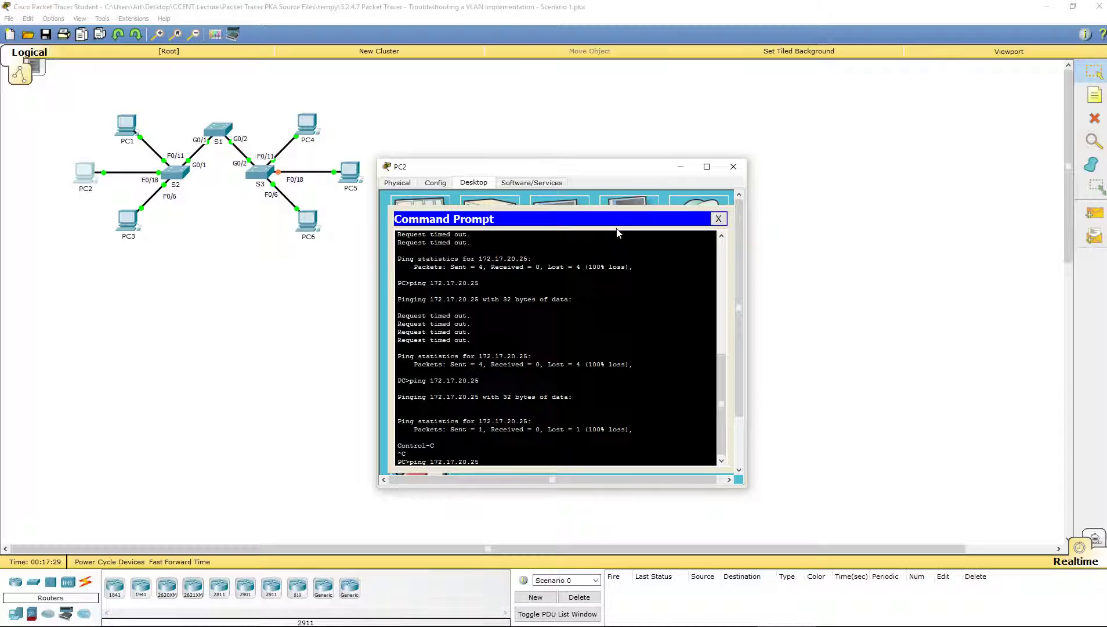
key("Return")
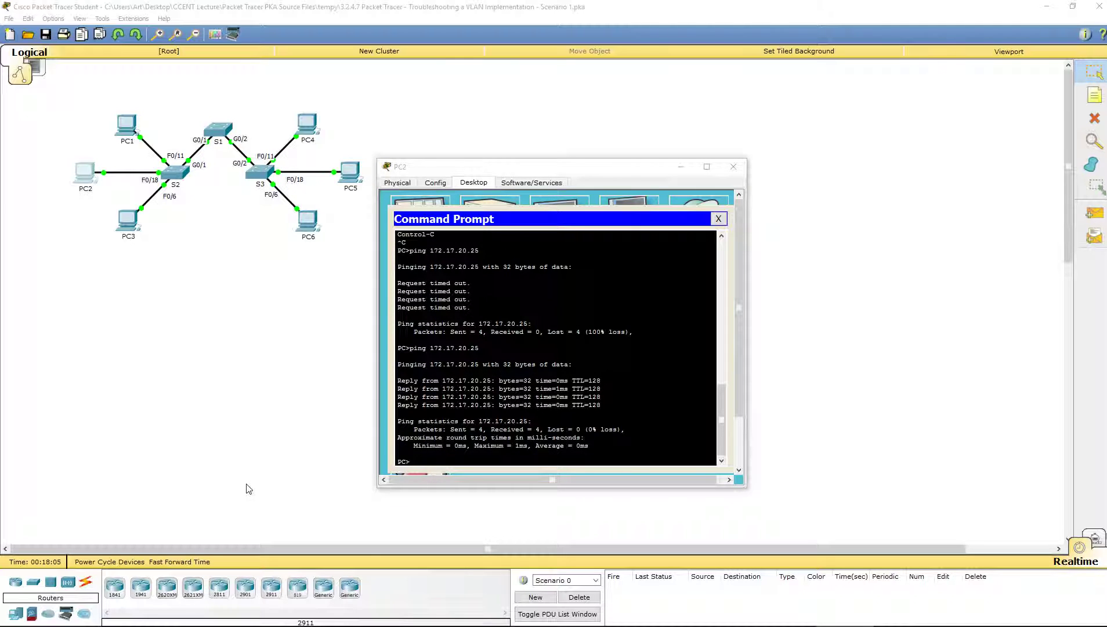
left_click(508, 388)
key("Up")
key("Return")
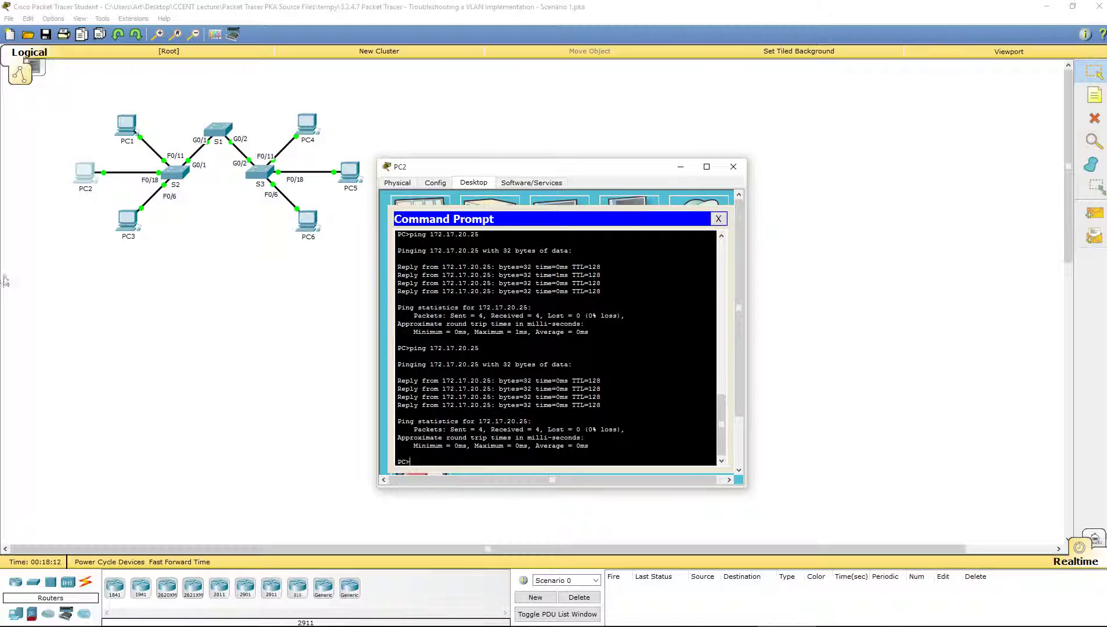
left_click(739, 173)
left_click(130, 220)
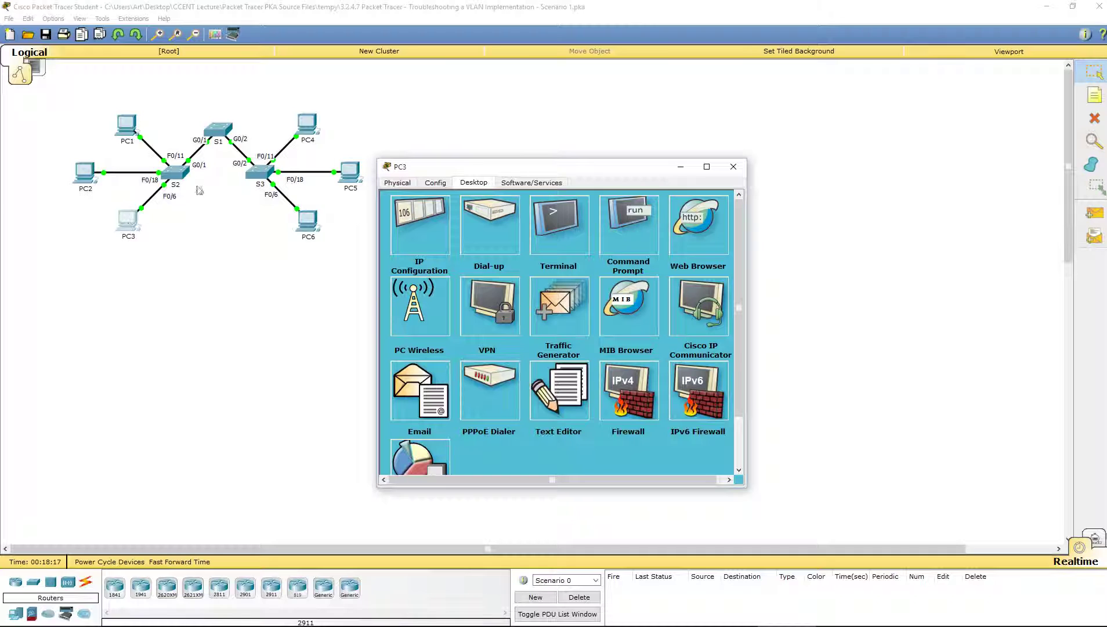
Step: Rerun PC3's ping to 172.17.30.26, receiving four replies with 0% loss
left_click(651, 234)
key("Up")
key("Return")
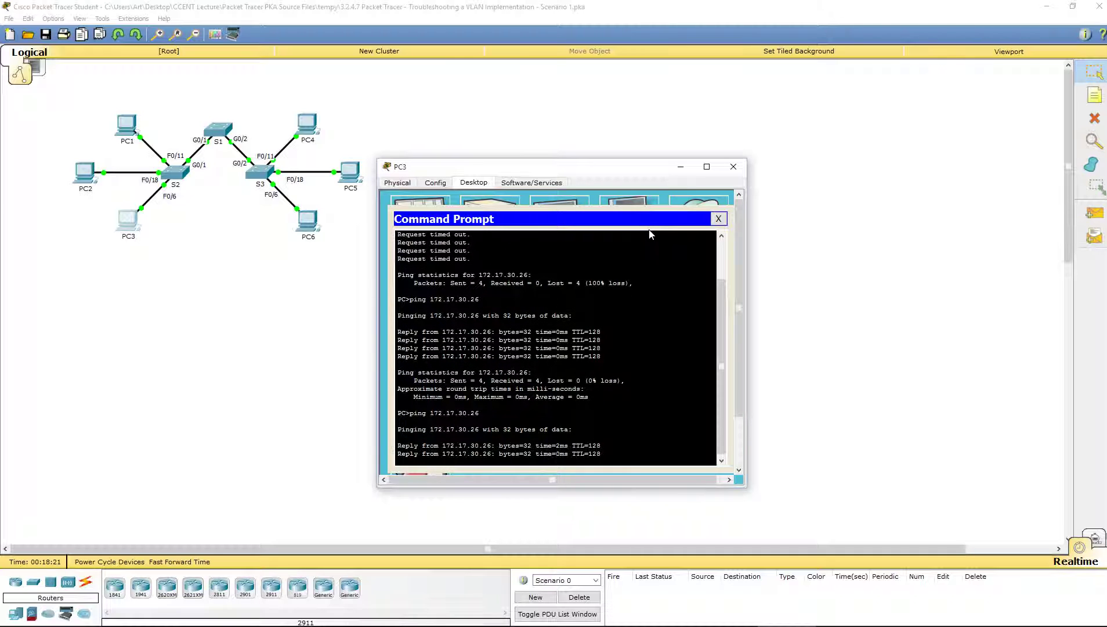